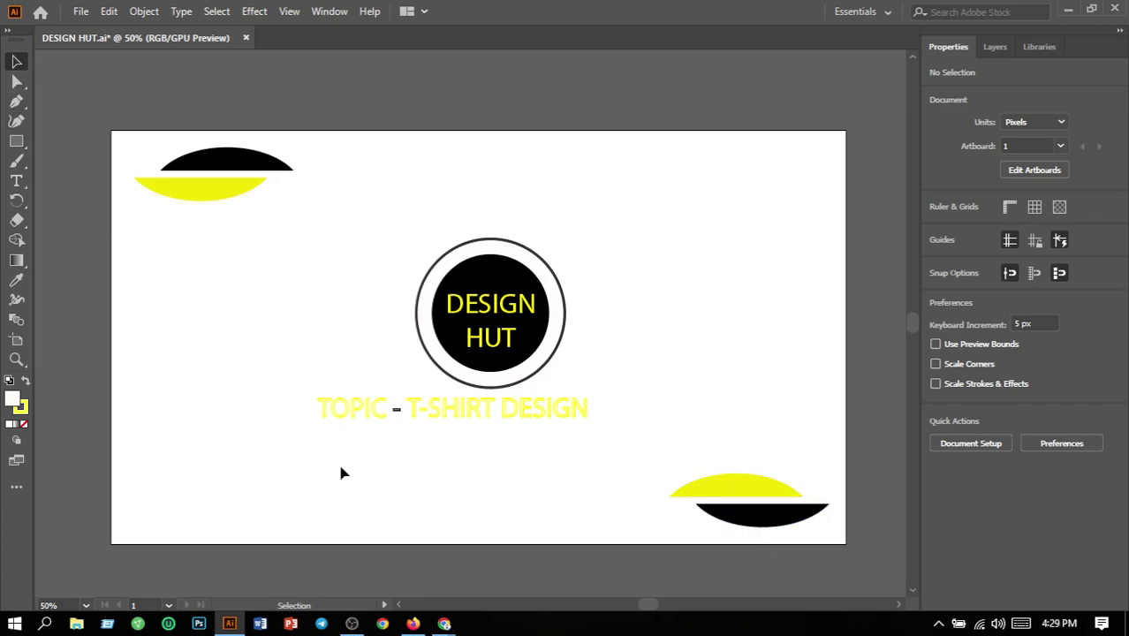
Move the "TOPIC - T-SHIRT DESIGN" text right so it is centred beneath the circular logo.
{"action": "left_click_drag", "start_coordinate": [291, 401], "coordinate": [616, 471]}
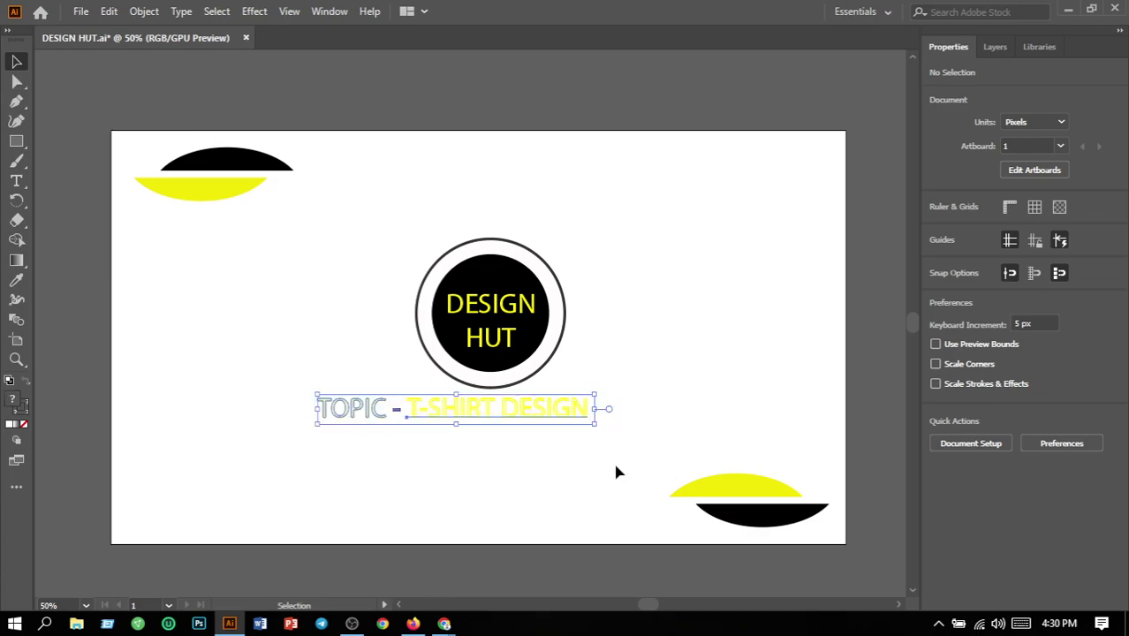
{"action": "key", "text": "Right"}
{"action": "key", "text": "Right"}
{"action": "key", "text": "Right"}
{"action": "key", "text": "Right"}
{"action": "key", "text": "Right"}
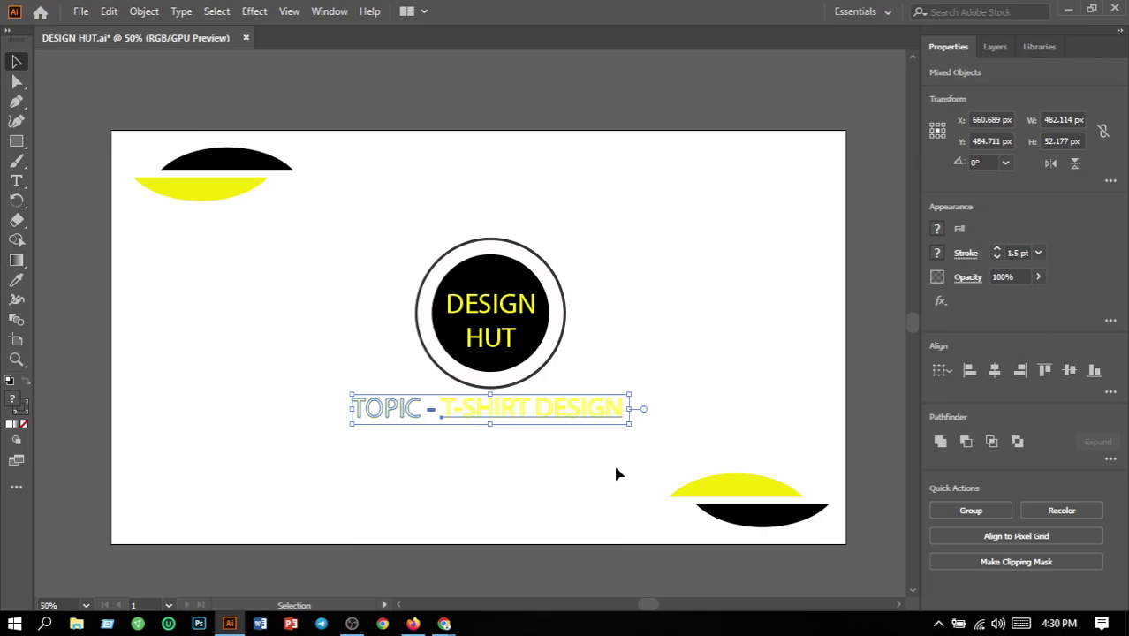
{"action": "left_click", "coordinate": [607, 473]}
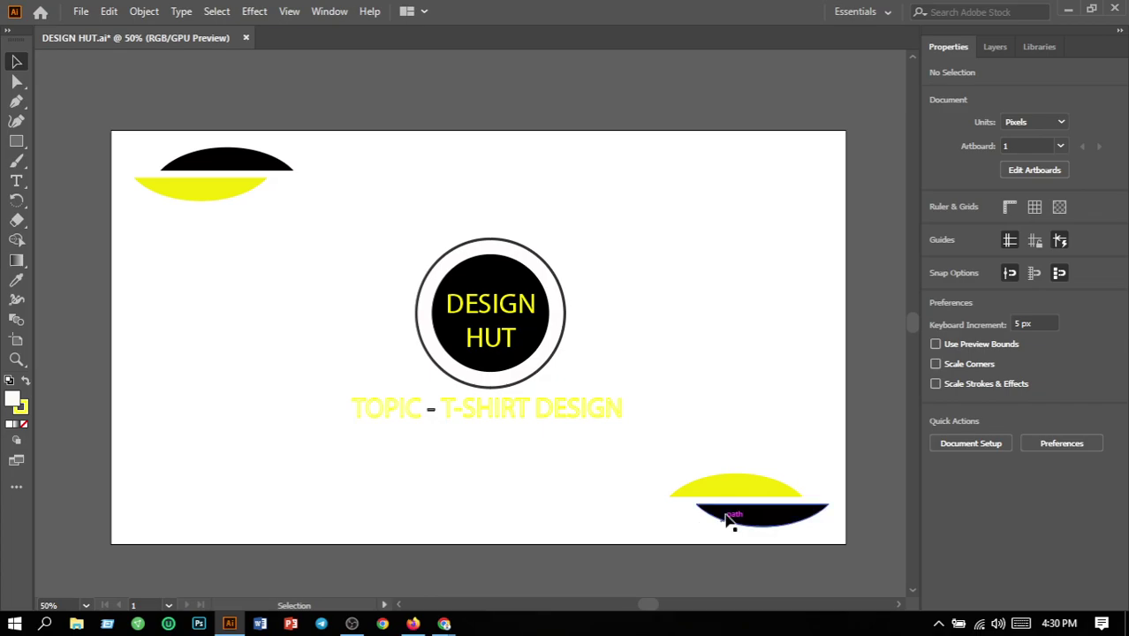
Change the fill of both yellow arc shapes in the artboard's opposite corners to bright magenta.
{"action": "left_click", "coordinate": [733, 487]}
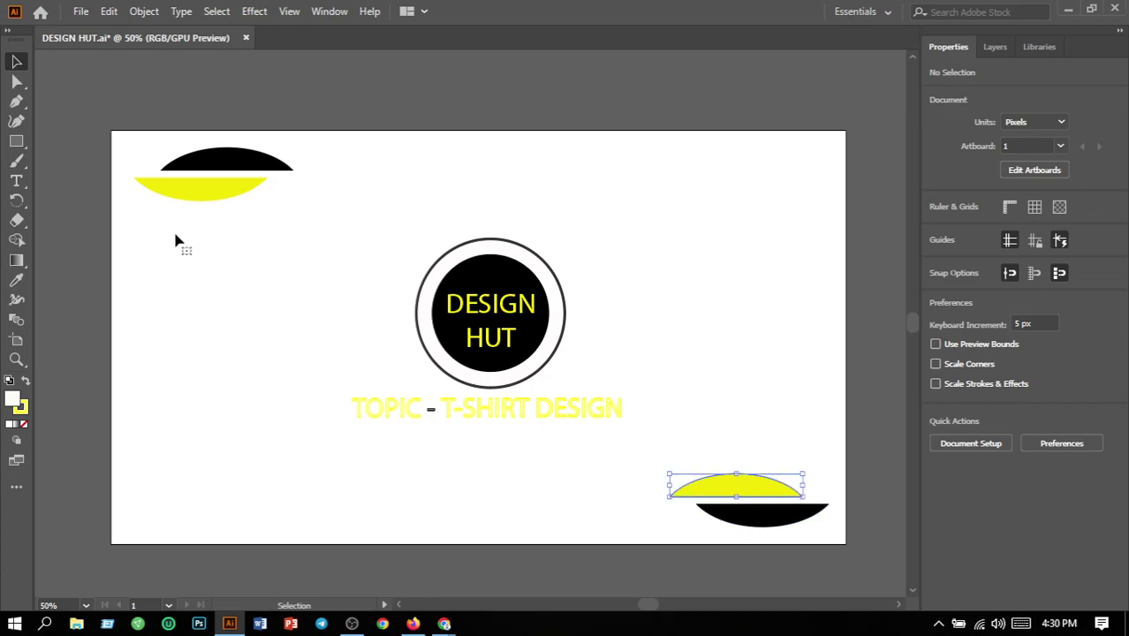
{"action": "left_click", "coordinate": [196, 190], "text": "shift"}
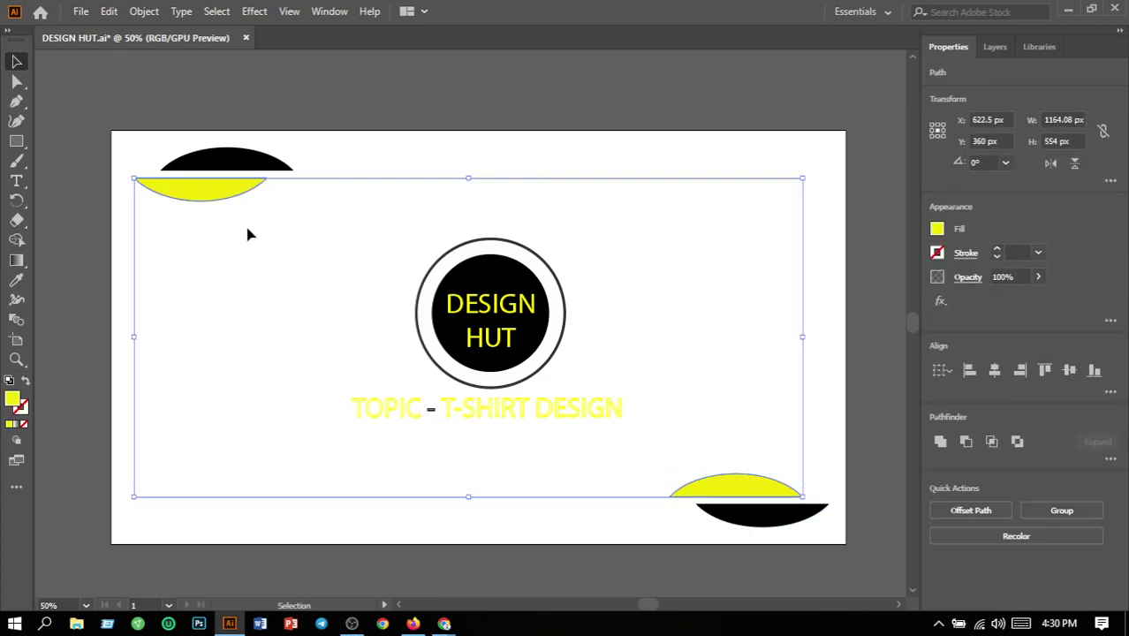
{"action": "double_click", "coordinate": [12, 402]}
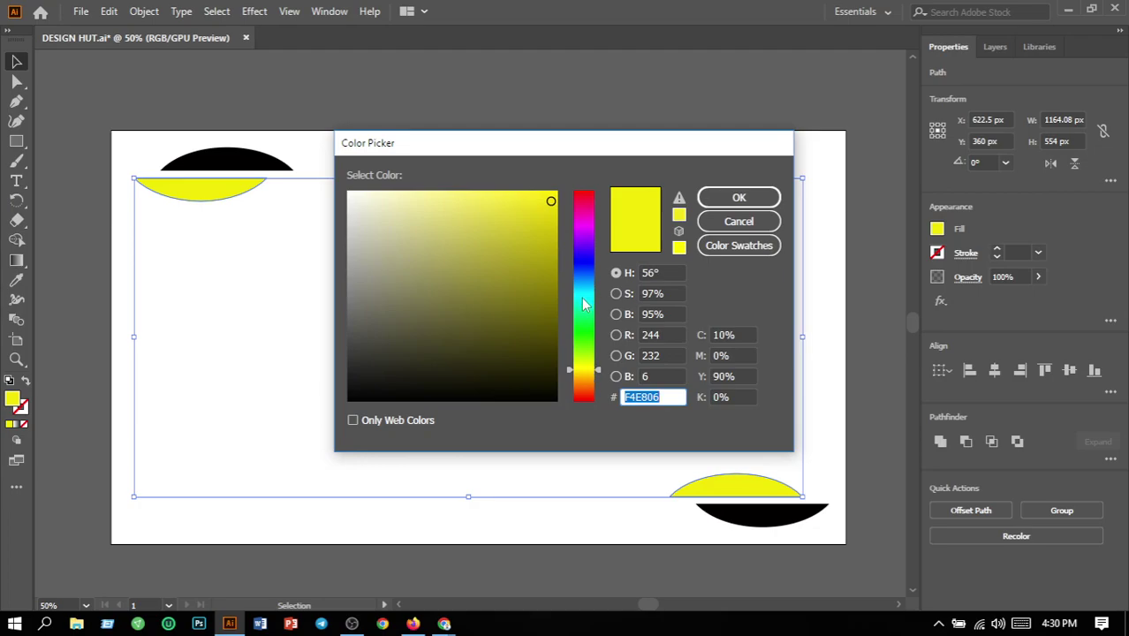
{"action": "left_click", "coordinate": [580, 229]}
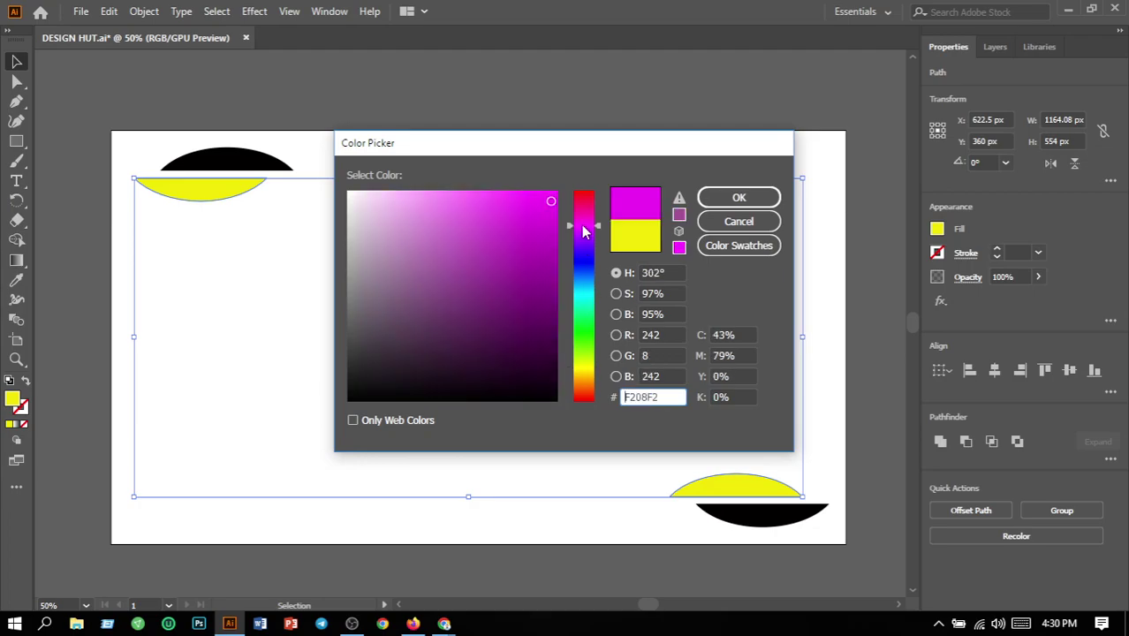
{"action": "left_click", "coordinate": [554, 193]}
{"action": "left_click", "coordinate": [767, 194]}
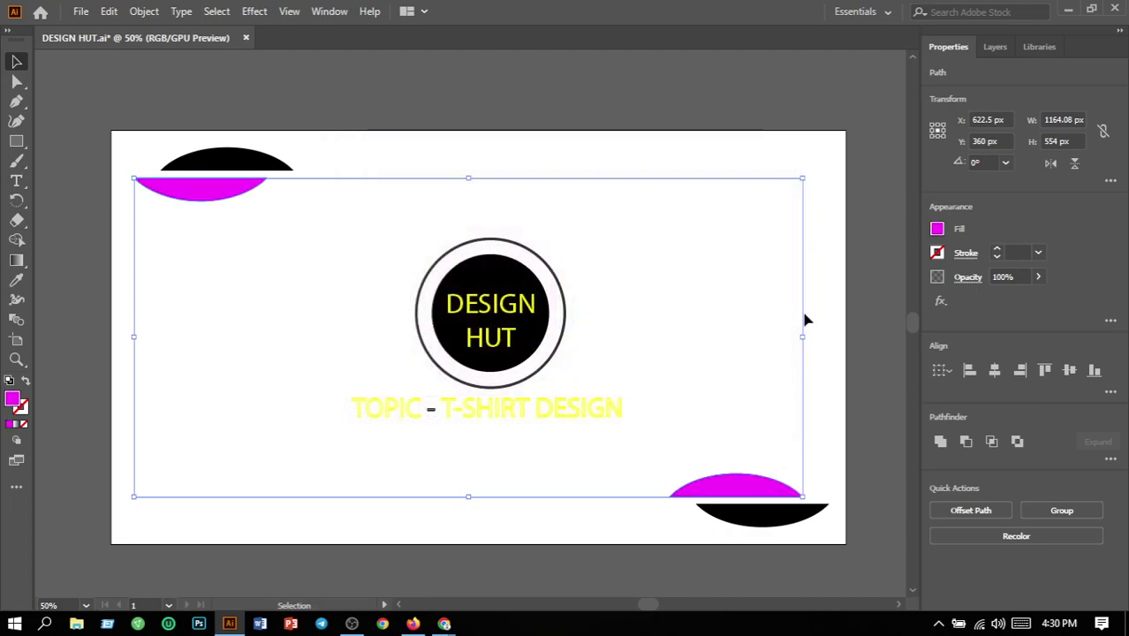
{"action": "left_click", "coordinate": [820, 323]}
Set the fill of the "DESIGN HUT" text inside the black circle to magenta FF00F9.
{"action": "left_click", "coordinate": [491, 340]}
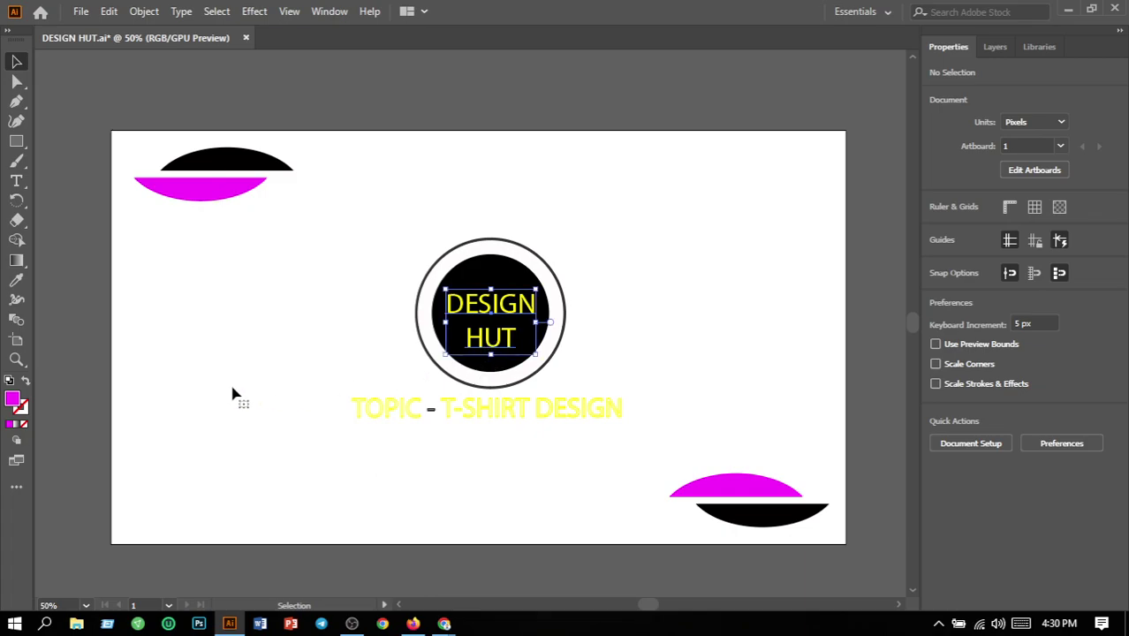
{"action": "double_click", "coordinate": [13, 402]}
{"action": "left_click", "coordinate": [585, 227]}
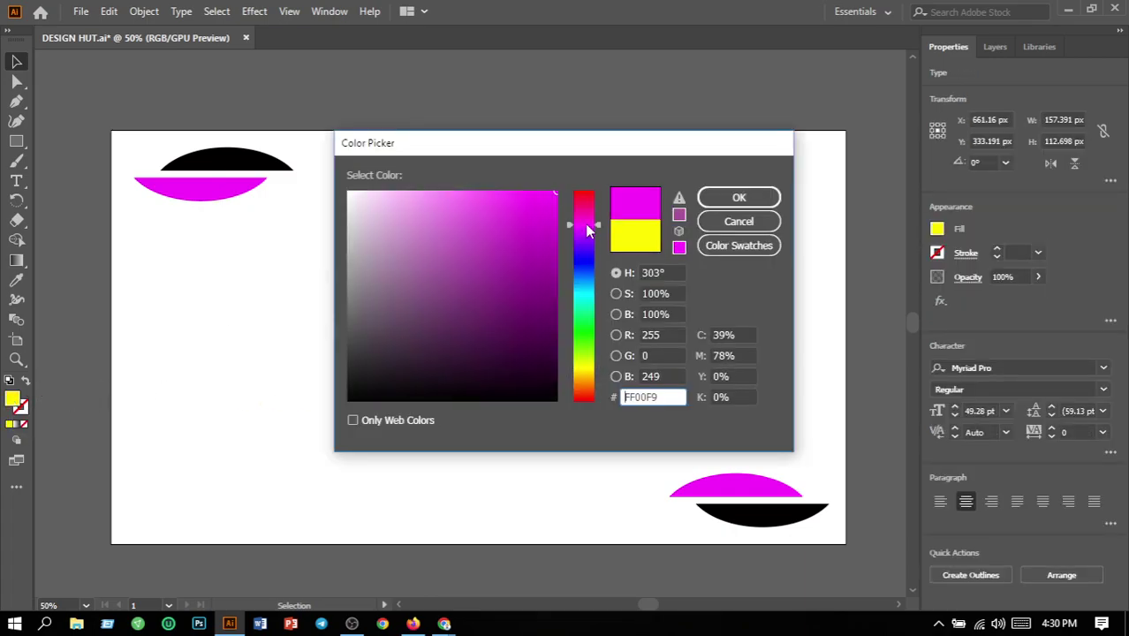
{"action": "left_click", "coordinate": [716, 196]}
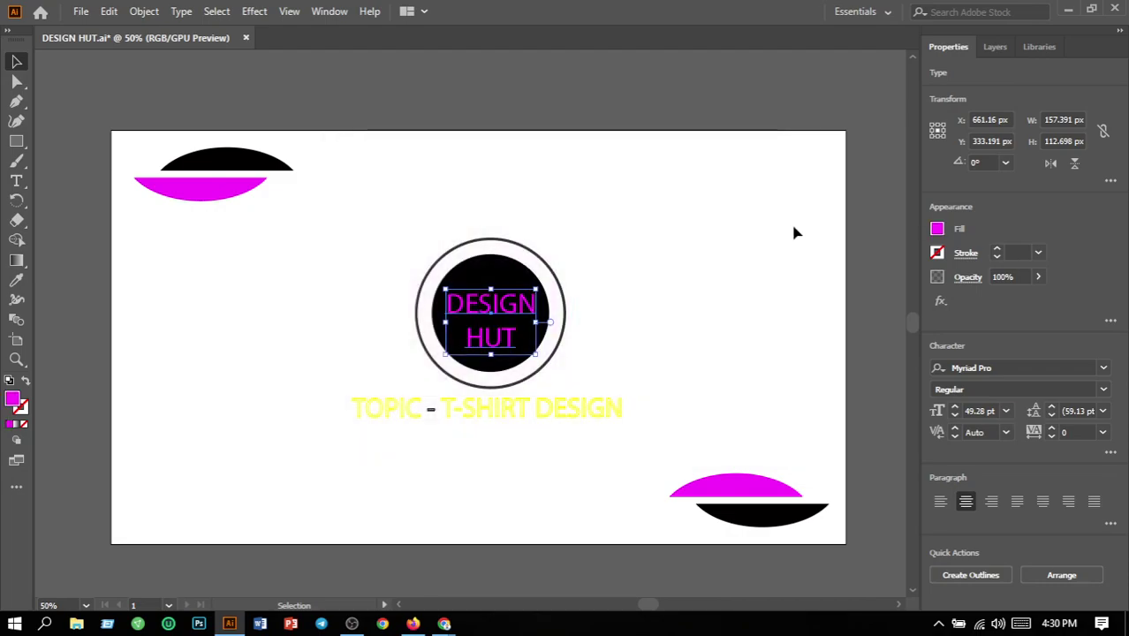
{"action": "left_click", "coordinate": [712, 301]}
Change the stroke of the "TOPIC" and "T-SHIRT DESIGN" texts to the magenta swatch.
{"action": "left_click", "coordinate": [504, 417]}
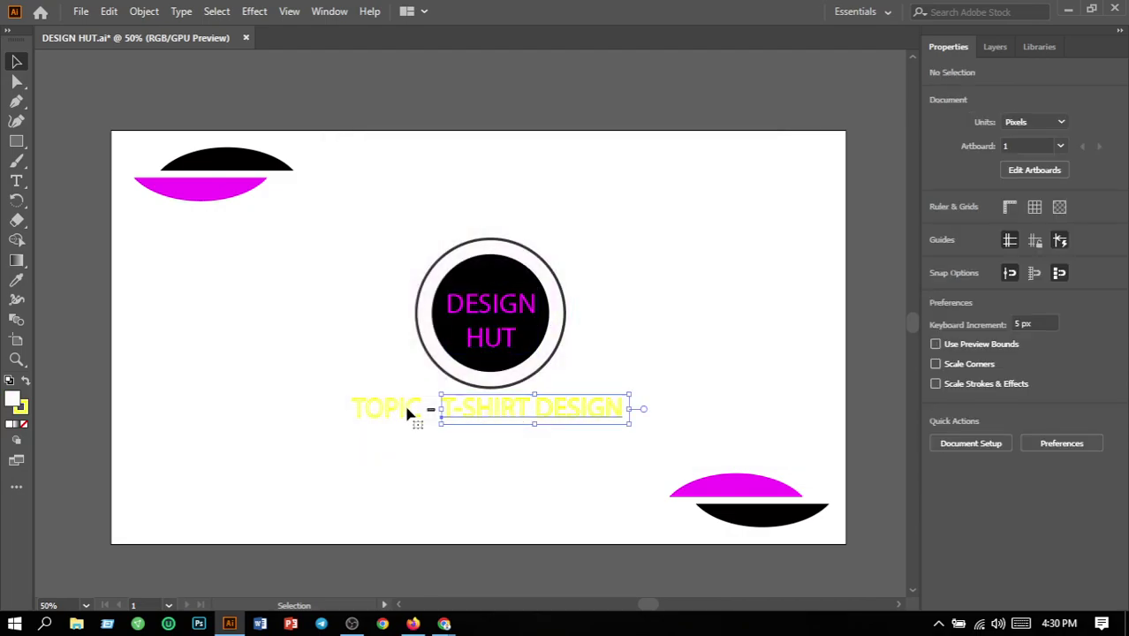
{"action": "left_click", "coordinate": [409, 413], "text": "shift"}
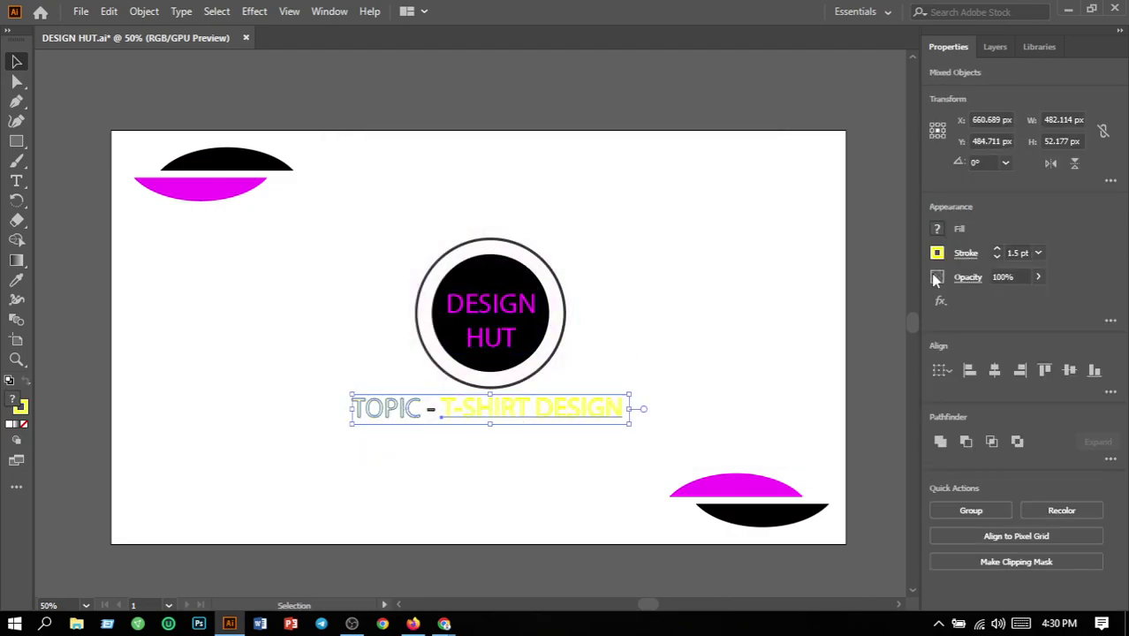
{"action": "left_click", "coordinate": [937, 254]}
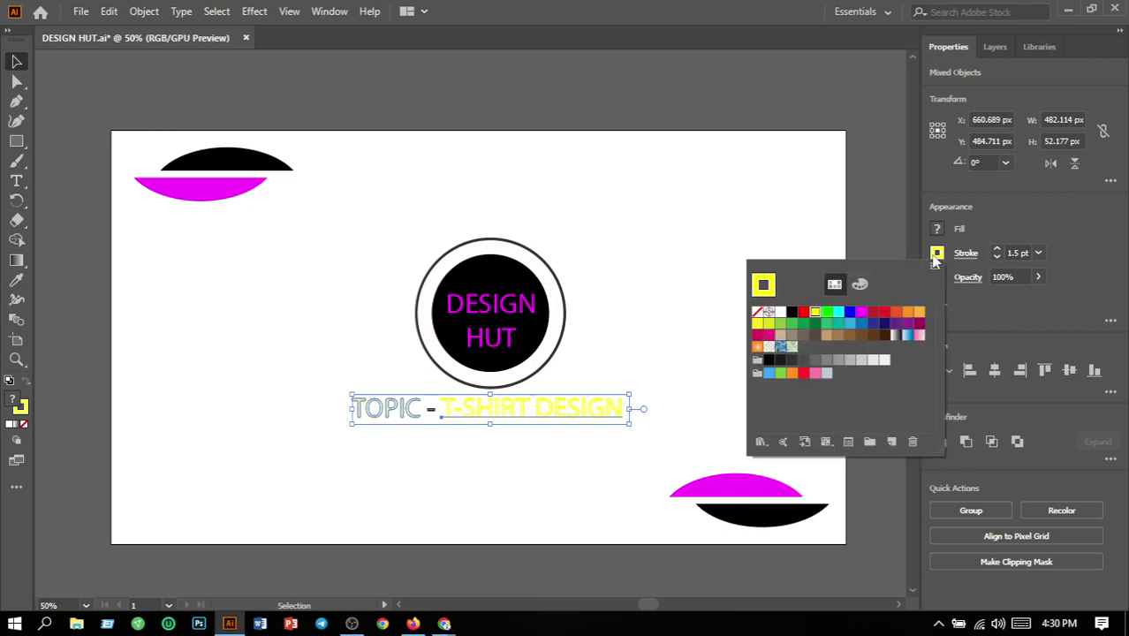
{"action": "left_click", "coordinate": [860, 313]}
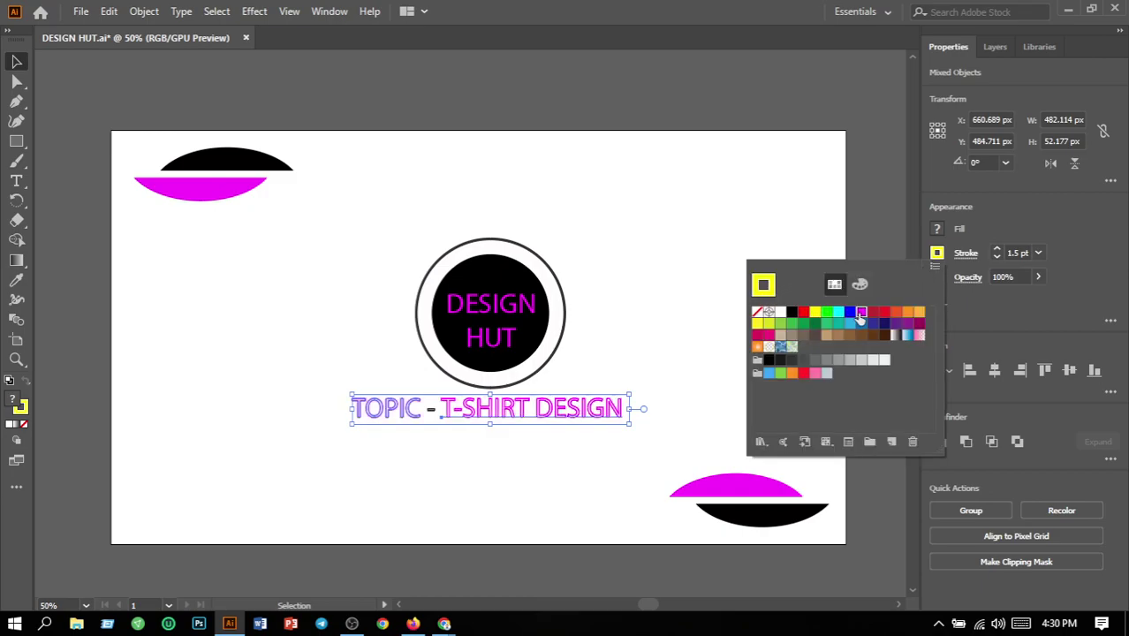
{"action": "left_click", "coordinate": [709, 319]}
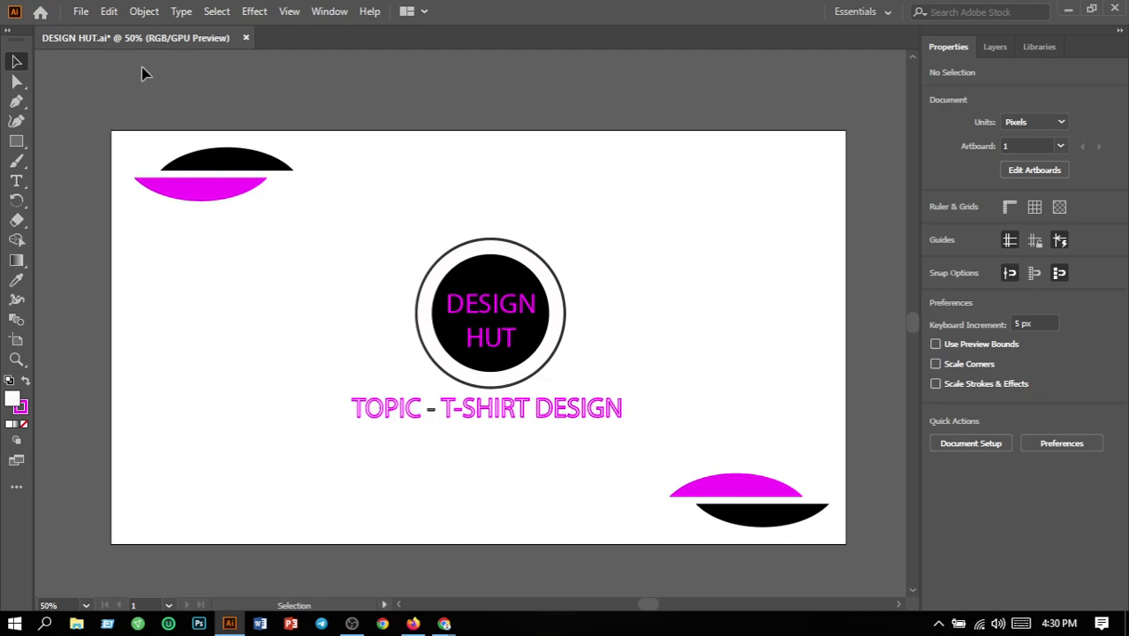
Save the document and export it as DESIGN HUT.png using artboards at 72 ppi, replacing the existing DESIGN HUT-01.png.
{"action": "left_click", "coordinate": [81, 11]}
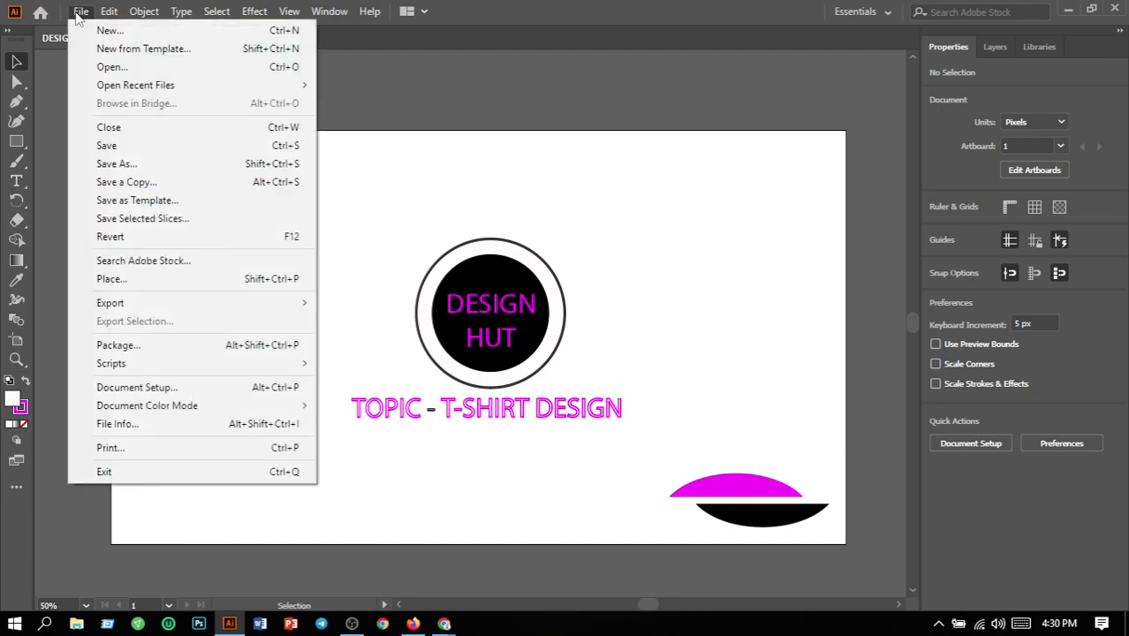
{"action": "left_click", "coordinate": [138, 148]}
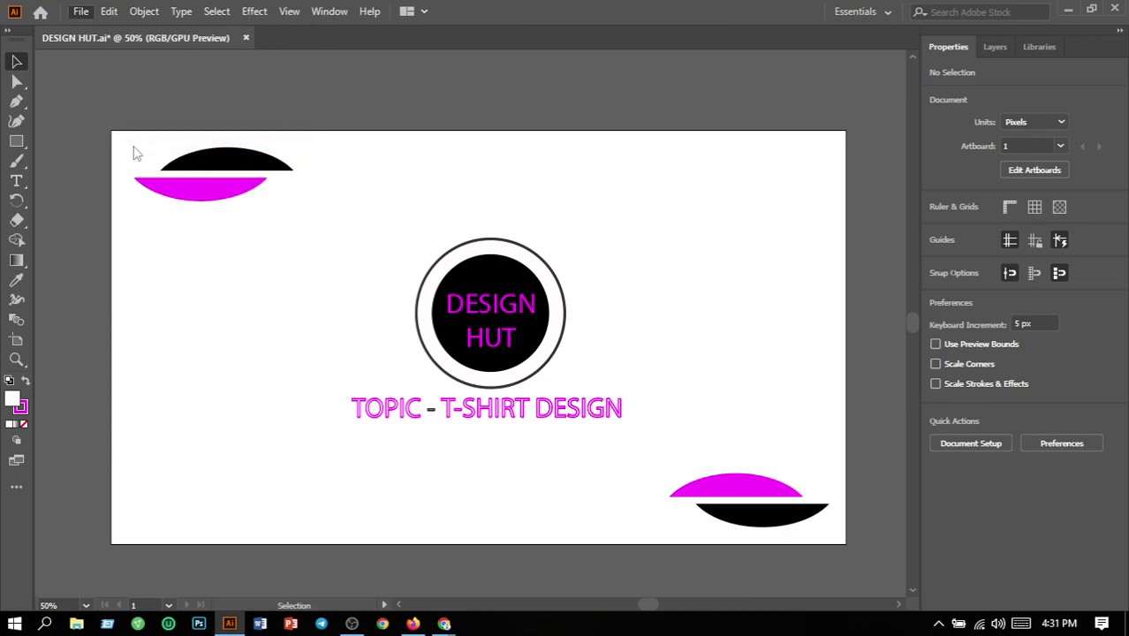
{"action": "left_click", "coordinate": [80, 12]}
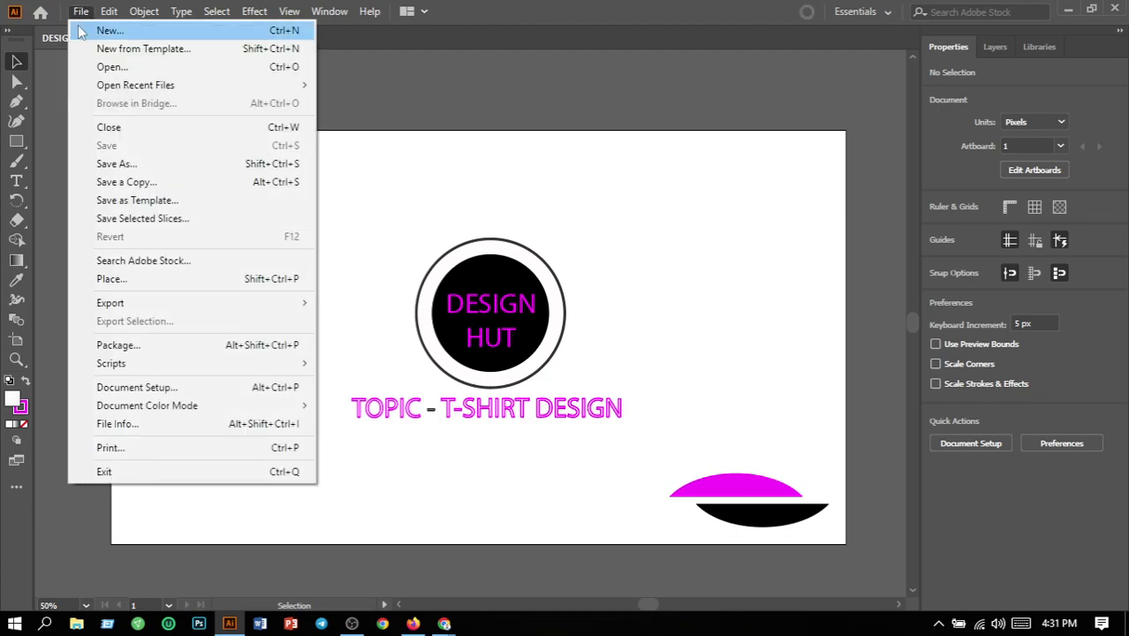
{"action": "mouse_move", "coordinate": [147, 304]}
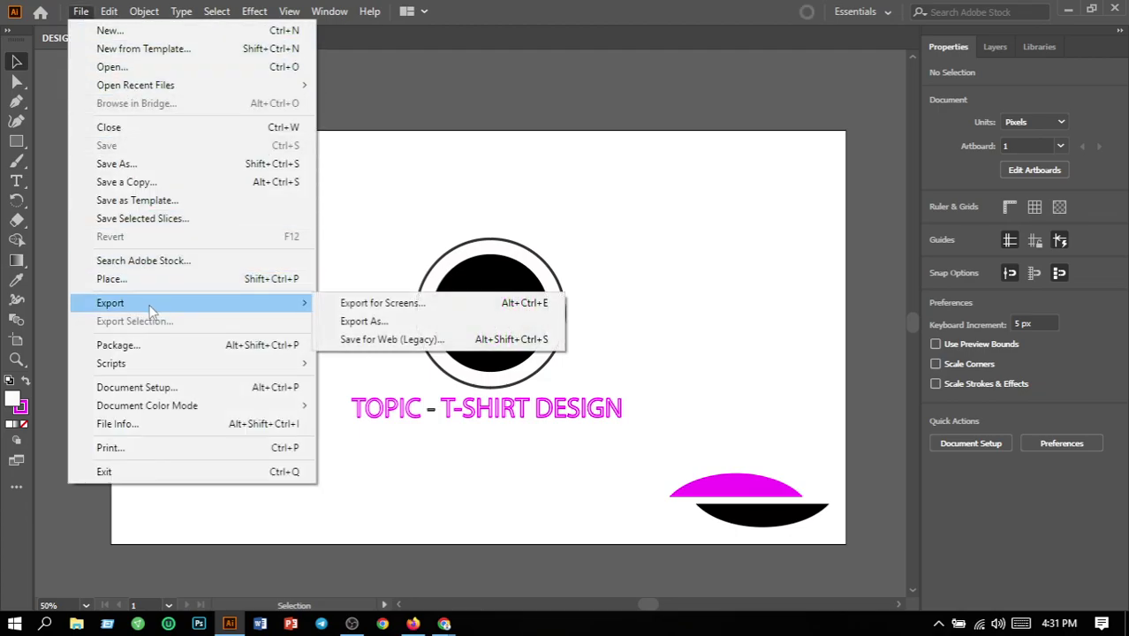
{"action": "left_click", "coordinate": [337, 322]}
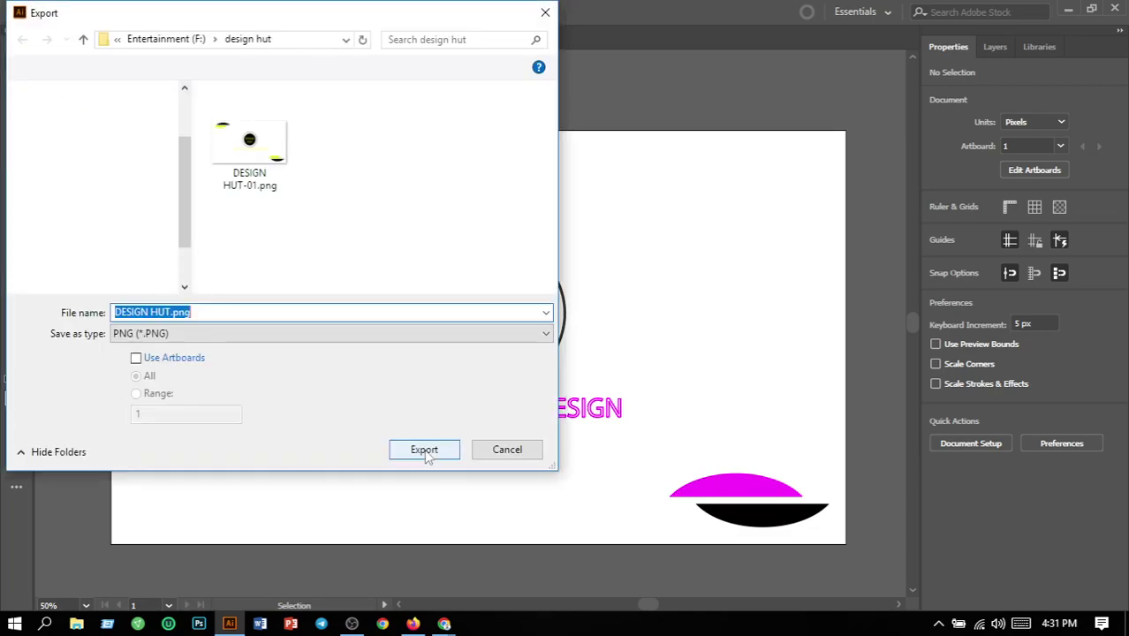
{"action": "left_click", "coordinate": [138, 357]}
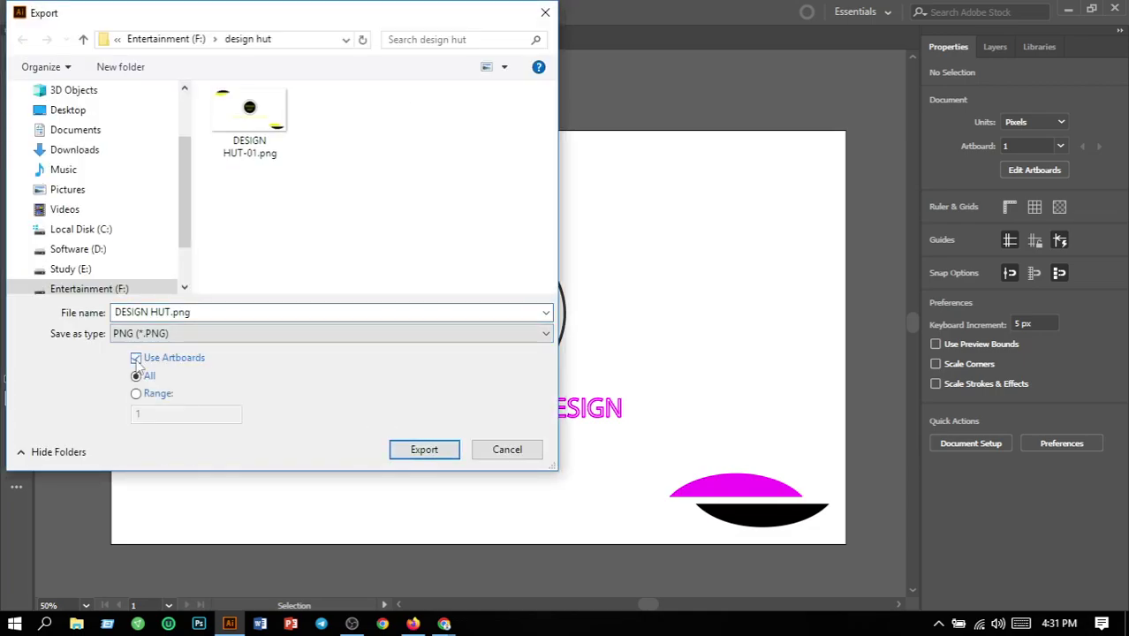
{"action": "left_click", "coordinate": [438, 454]}
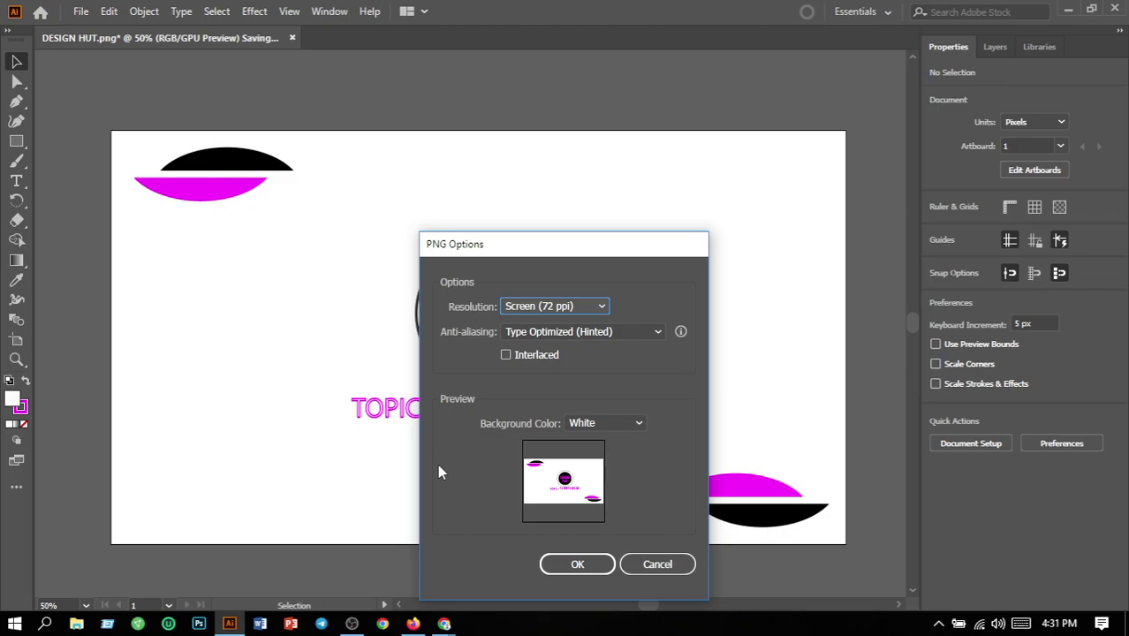
{"action": "left_click", "coordinate": [561, 564]}
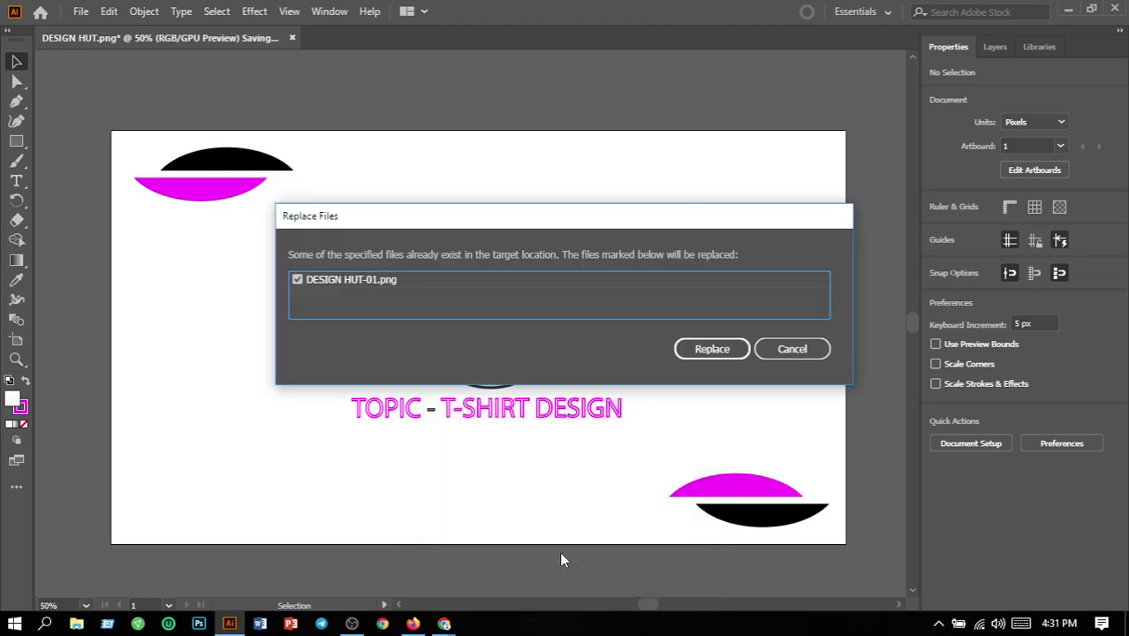
{"action": "left_click", "coordinate": [712, 350]}
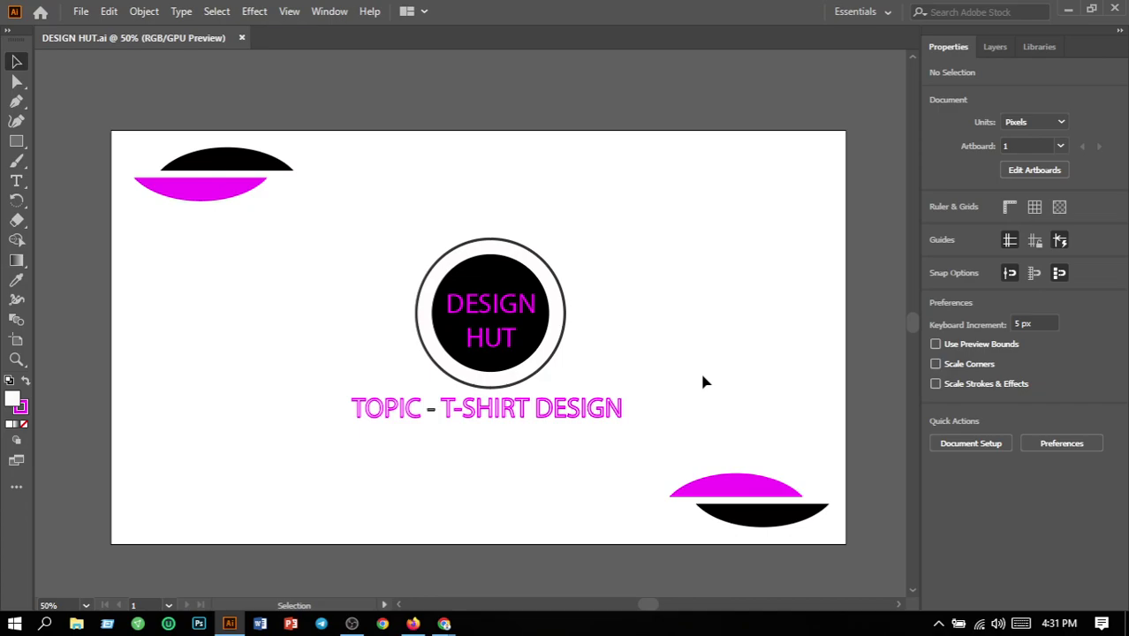
Create a new 10 x 10 in document with one artboard from the recent custom preset.
{"action": "left_click", "coordinate": [80, 12]}
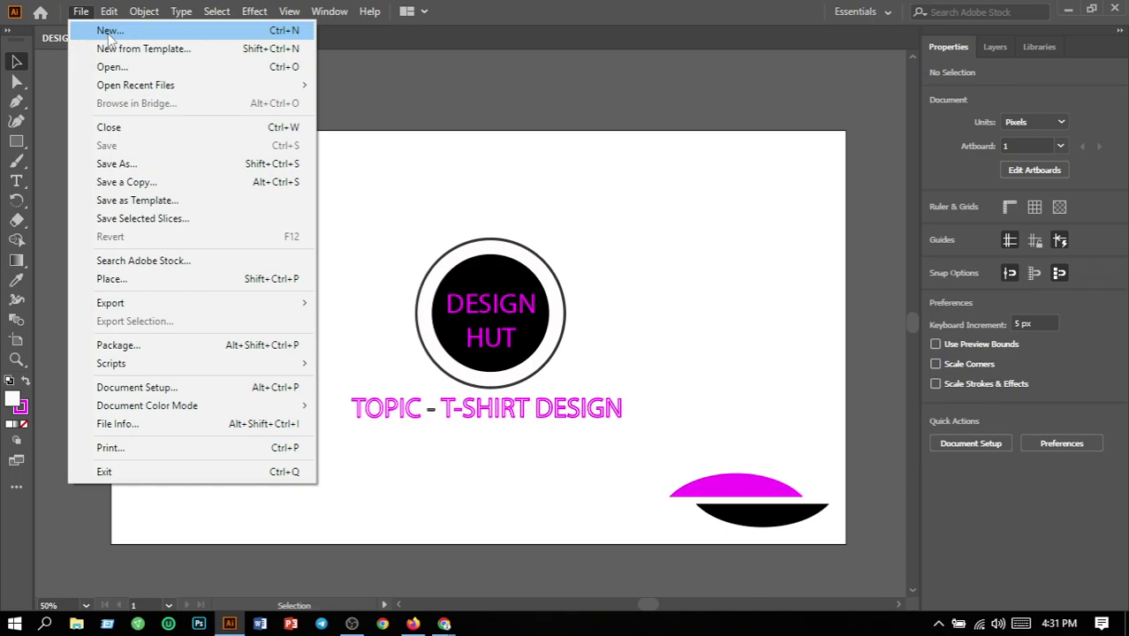
{"action": "left_click", "coordinate": [109, 31]}
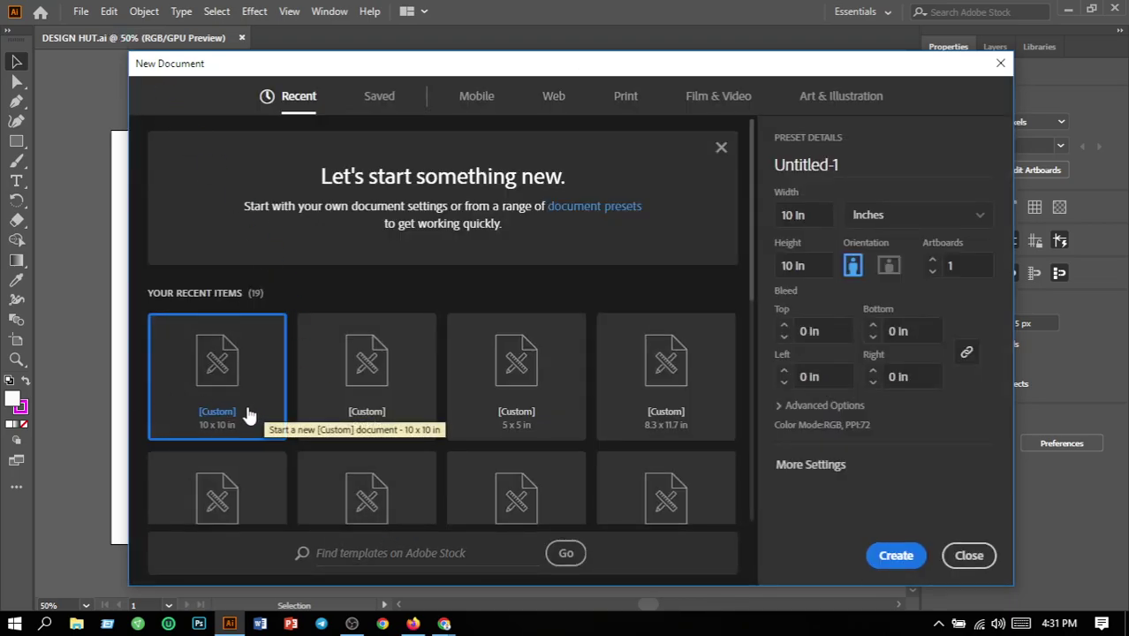
{"action": "left_click", "coordinate": [896, 557]}
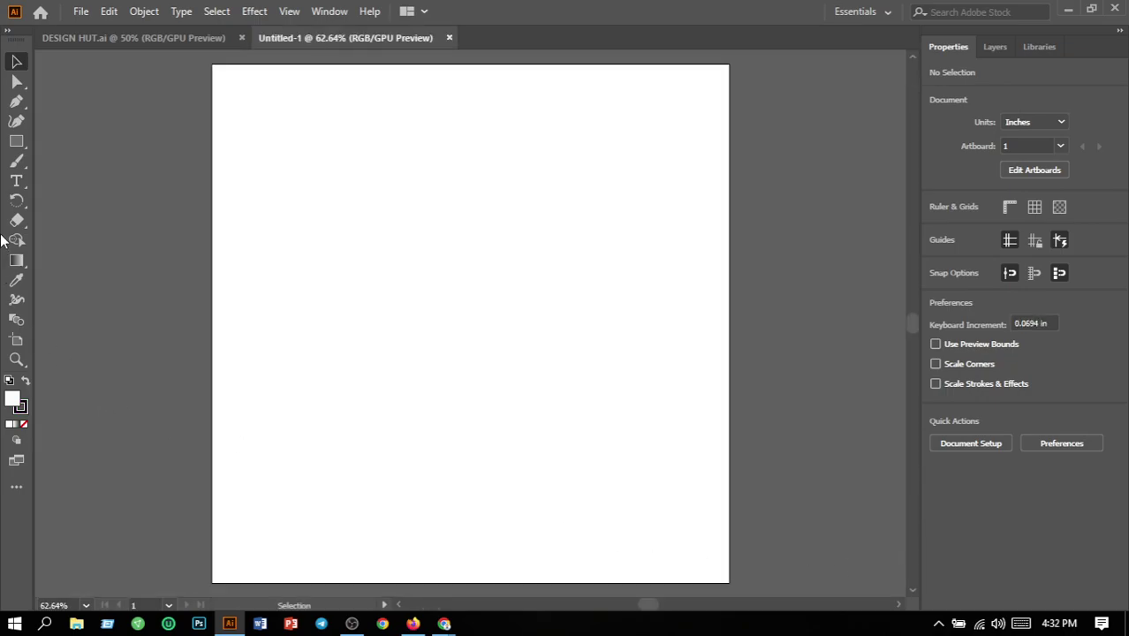
Start the T-shirt outline with the Pen tool, drawing the left sleeve's edge and underside as two straight segments about 0.9 in long.
{"action": "left_click", "coordinate": [16, 100]}
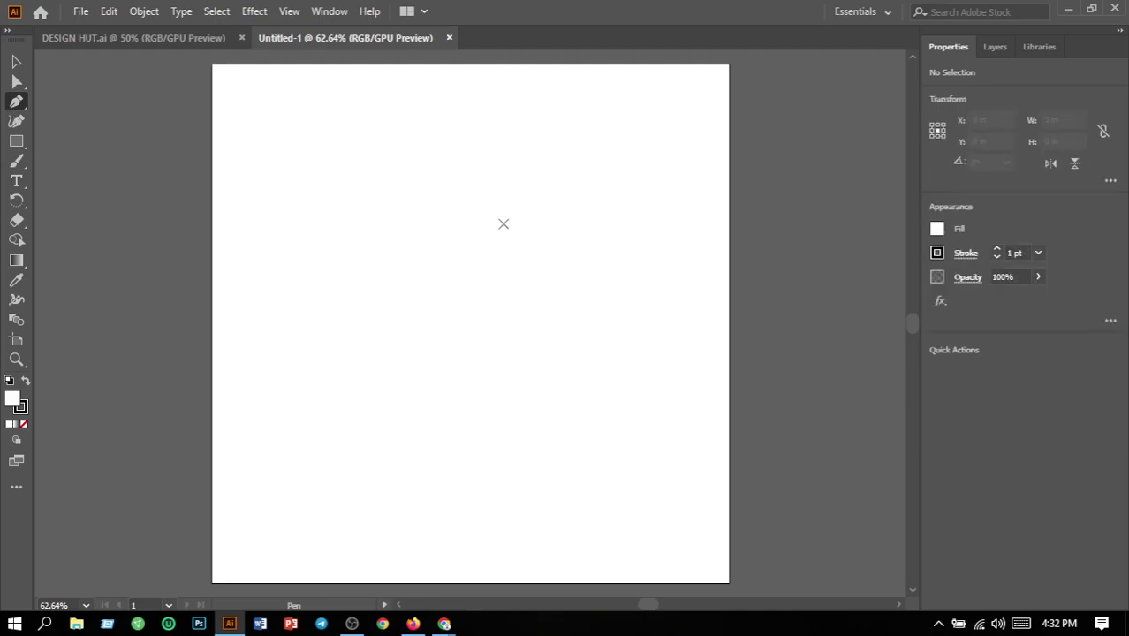
{"action": "left_click", "coordinate": [329, 218]}
{"action": "left_click", "coordinate": [362, 249]}
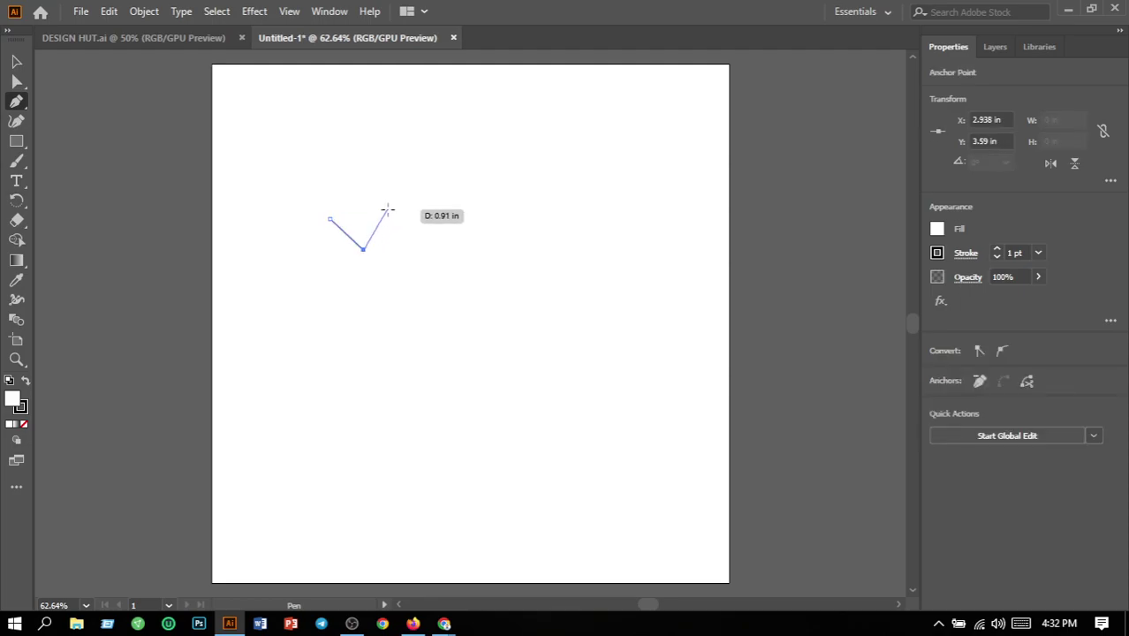
{"action": "left_click", "coordinate": [386, 210]}
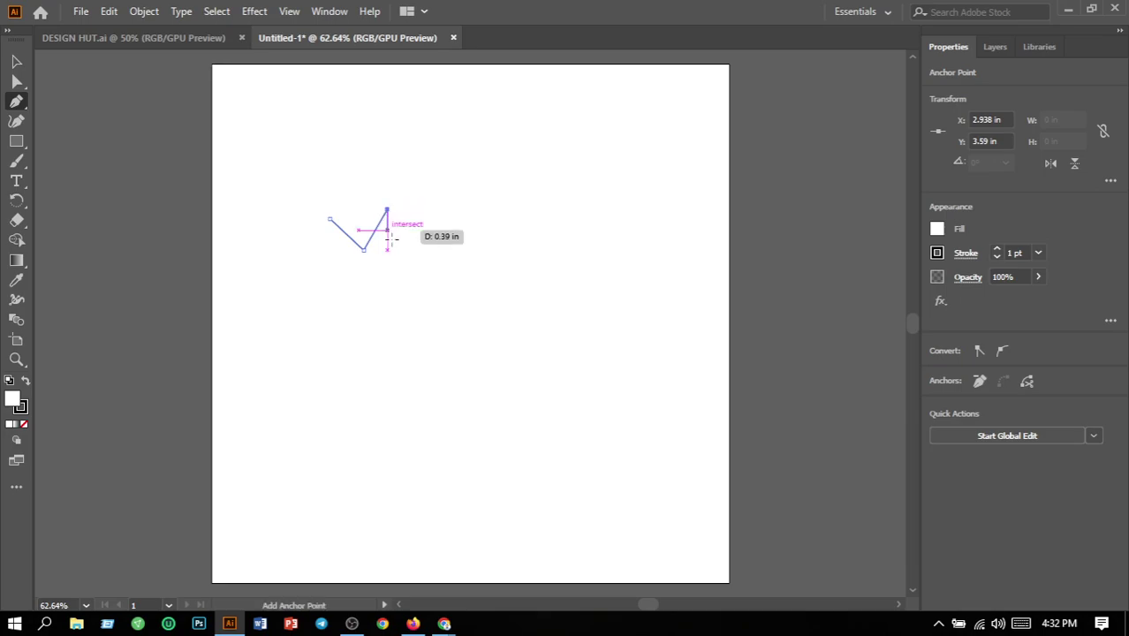
Continue the T-shirt outline with a curved left side, a straight hem about 3.36 in long and a curved right side up to the armpit.
{"action": "left_click_drag", "start_coordinate": [378, 388], "coordinate": [338, 512]}
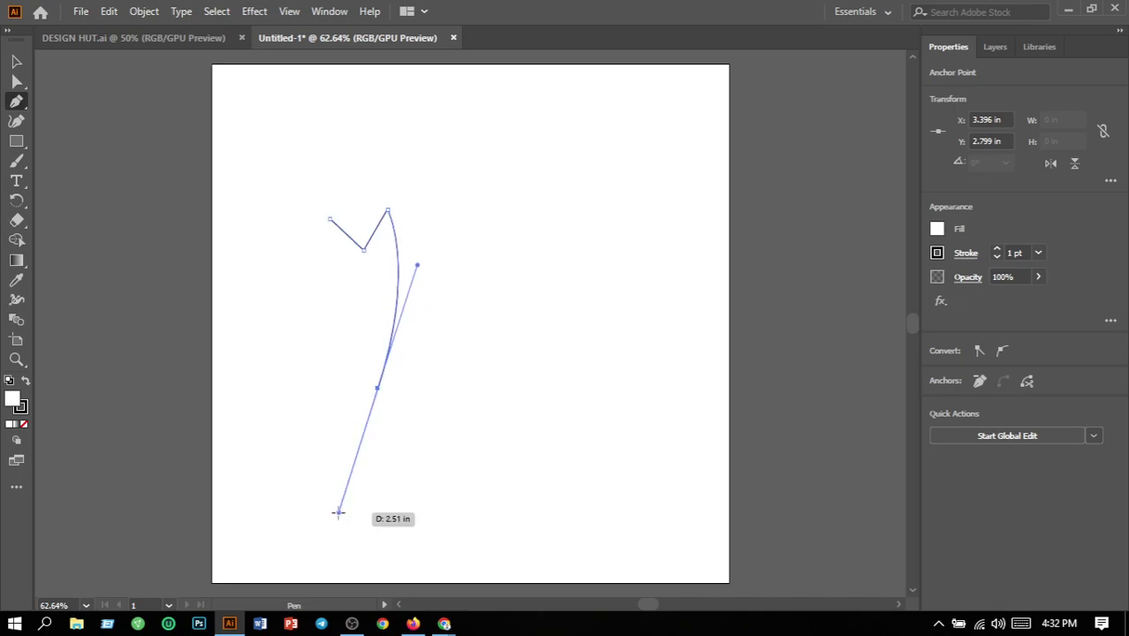
{"action": "left_click", "coordinate": [378, 388]}
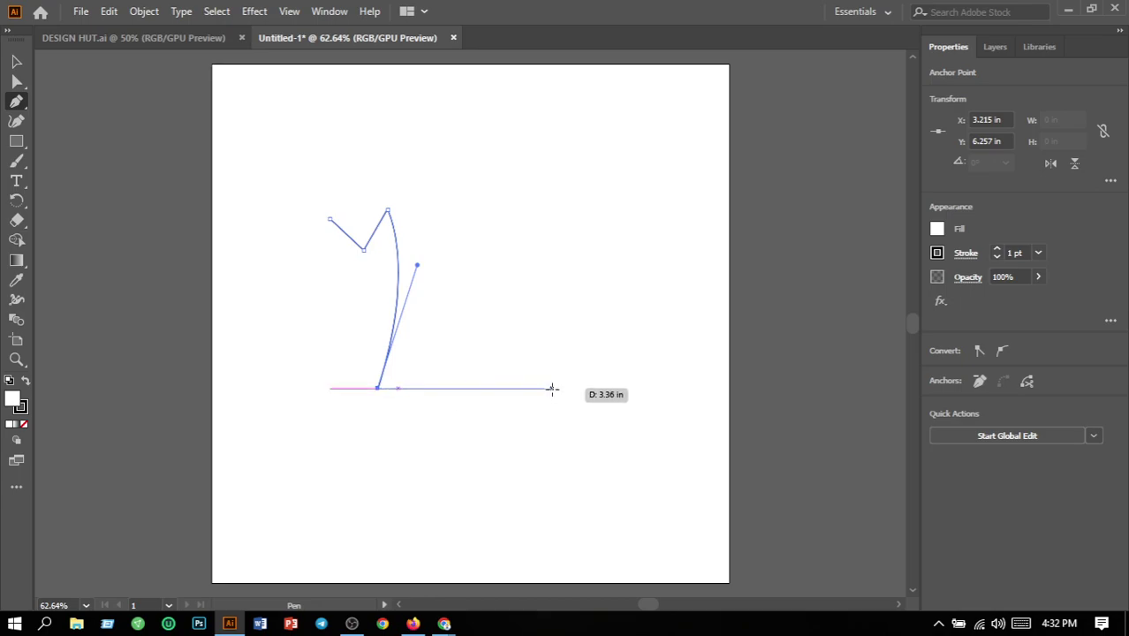
{"action": "left_click", "coordinate": [552, 388]}
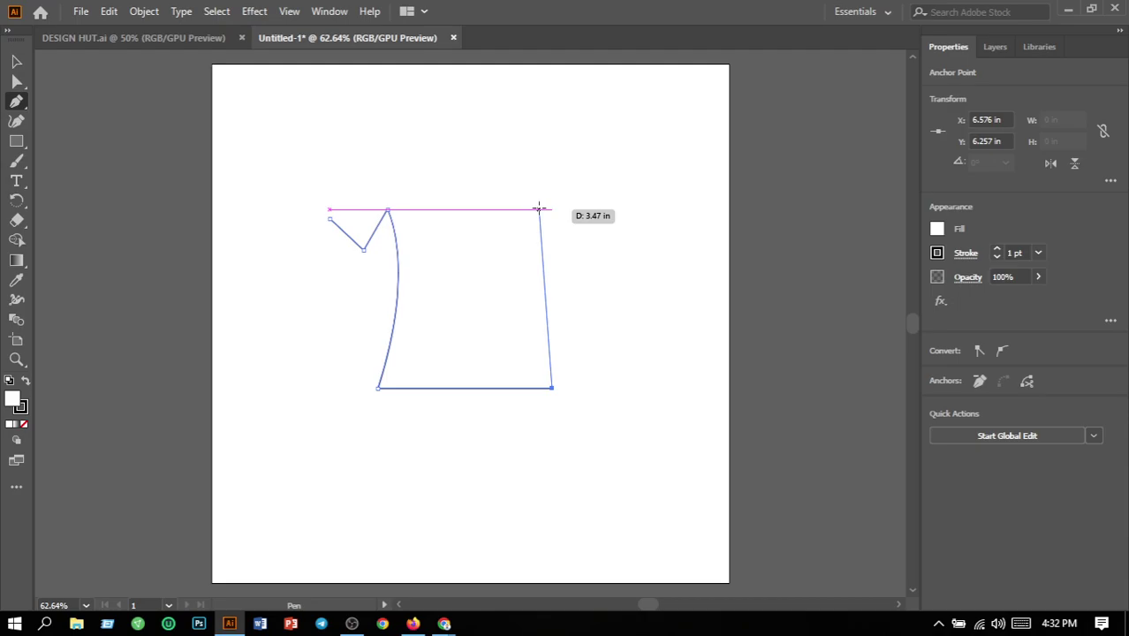
{"action": "left_click_drag", "start_coordinate": [539, 210], "coordinate": [561, 161]}
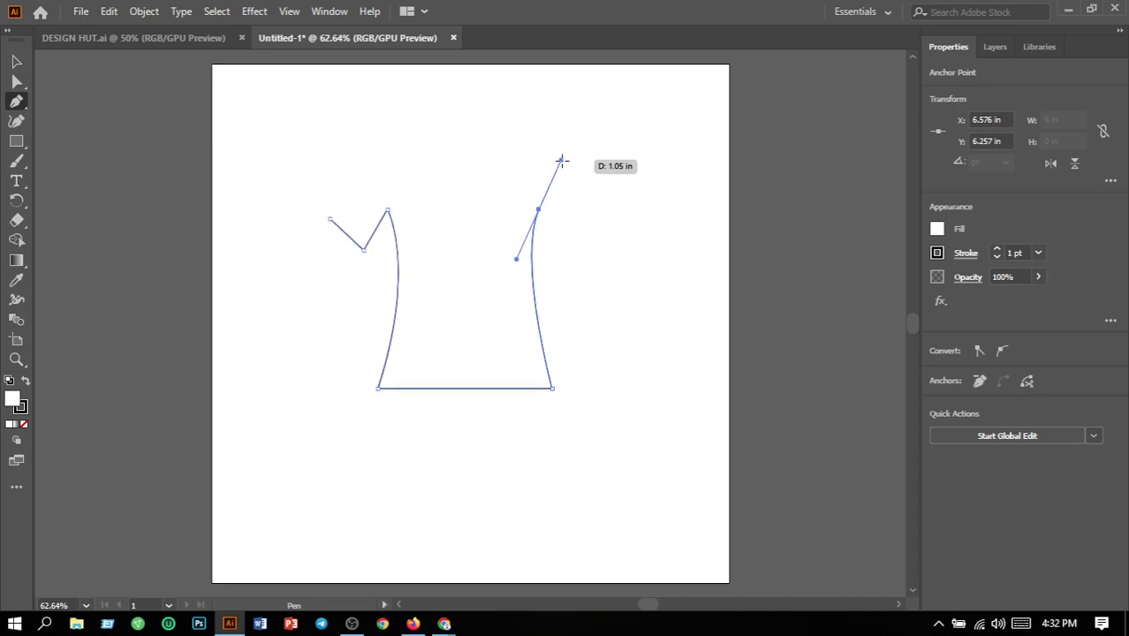
{"action": "left_click", "coordinate": [538, 210]}
Draw the right sleeve with two straight segments, then curve the right shoulder up to the neckline and end it in a corner point.
{"action": "left_click_drag", "start_coordinate": [538, 209], "coordinate": [561, 249]}
{"action": "left_click", "coordinate": [560, 248]}
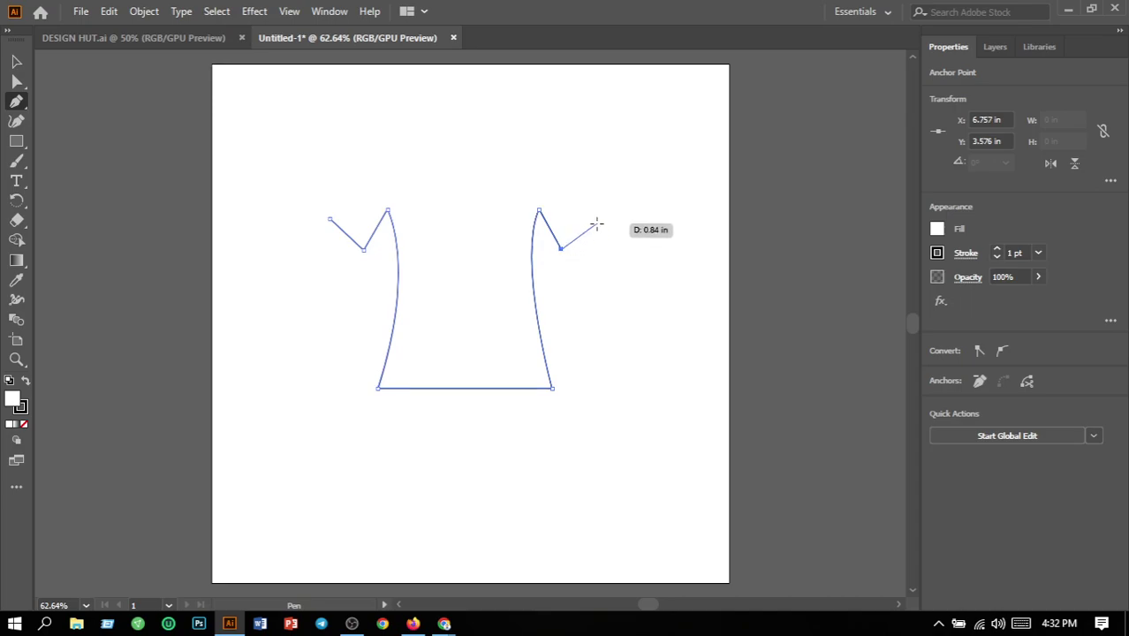
{"action": "left_click", "coordinate": [597, 223]}
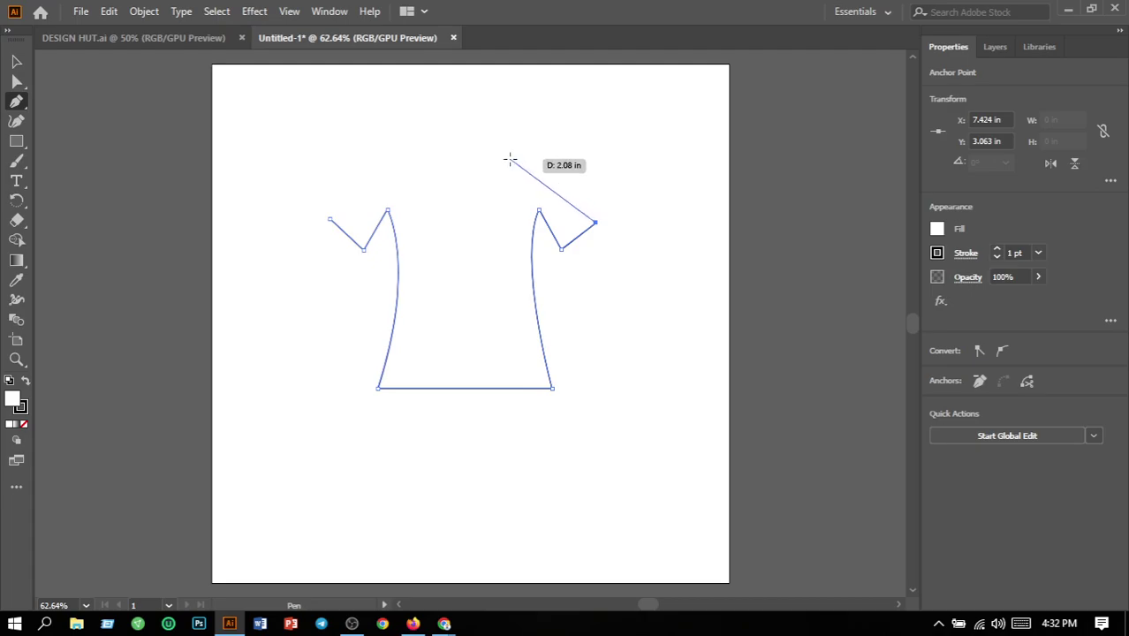
{"action": "left_click_drag", "start_coordinate": [490, 174], "coordinate": [418, 190]}
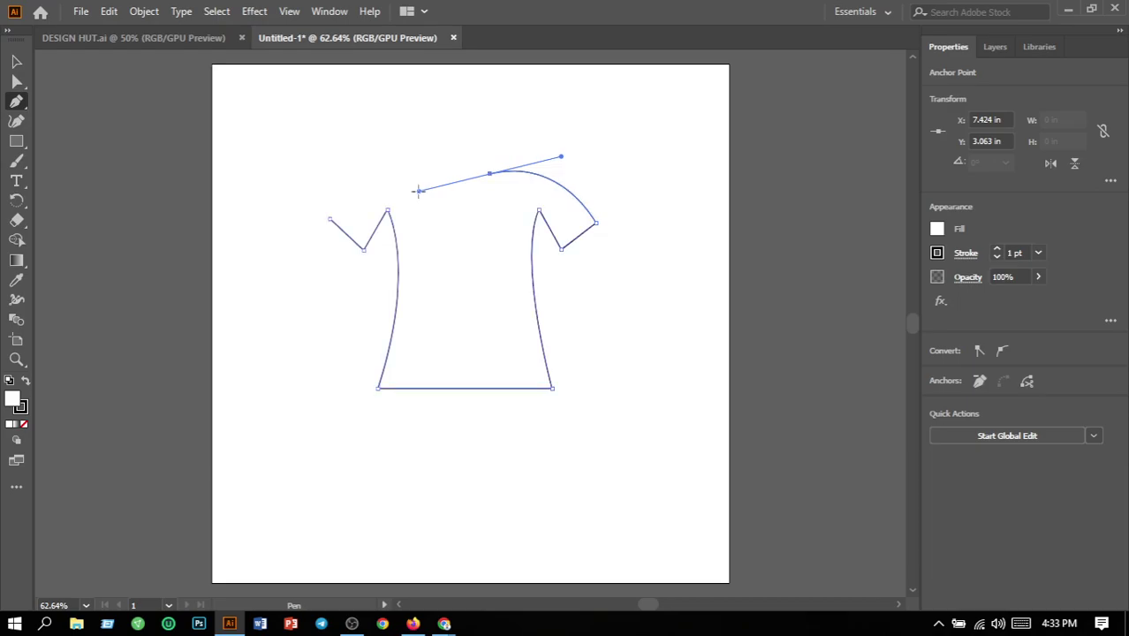
{"action": "left_click", "coordinate": [490, 173]}
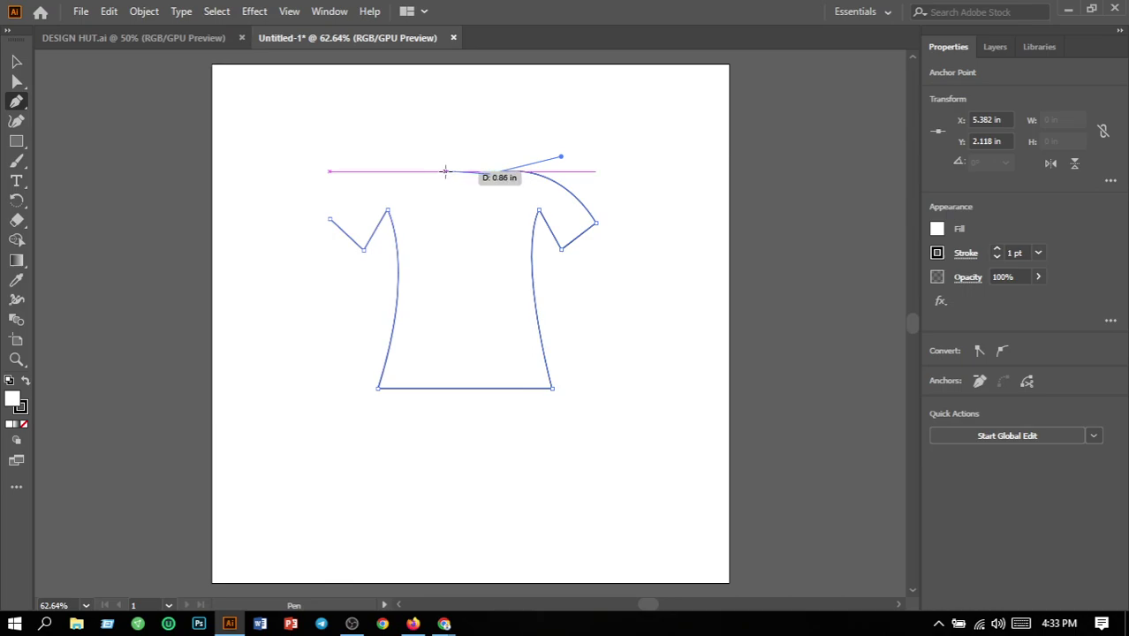
Draw the curved neckline and close the T-shirt outline with a curved left shoulder ending at the left sleeve's starting point.
{"action": "left_click_drag", "start_coordinate": [439, 171], "coordinate": [412, 123]}
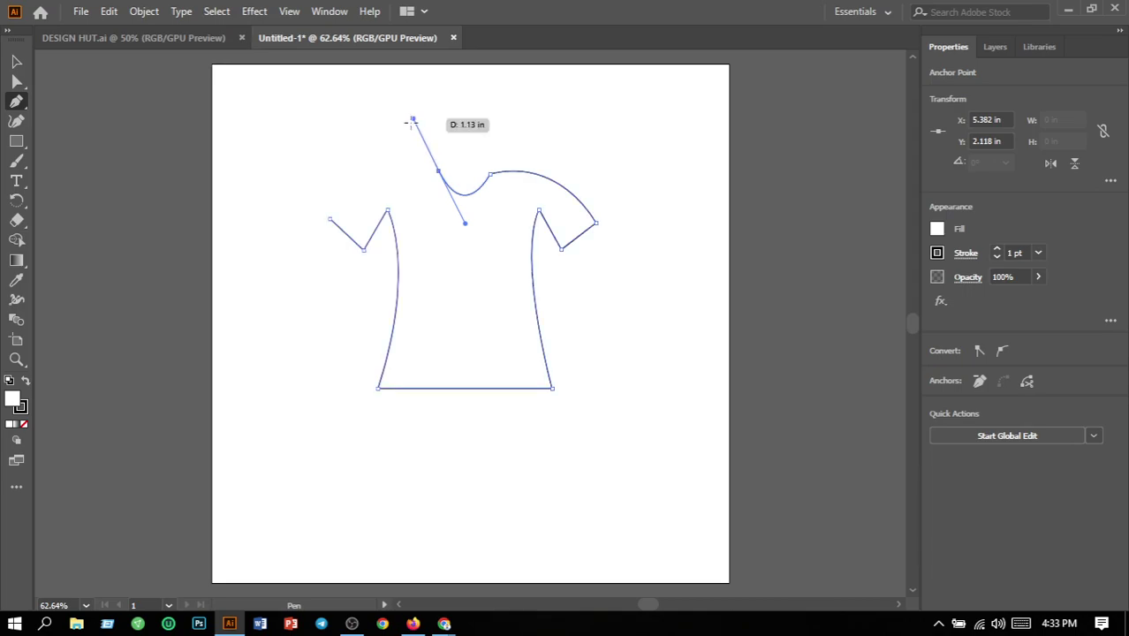
{"action": "left_click", "coordinate": [439, 171]}
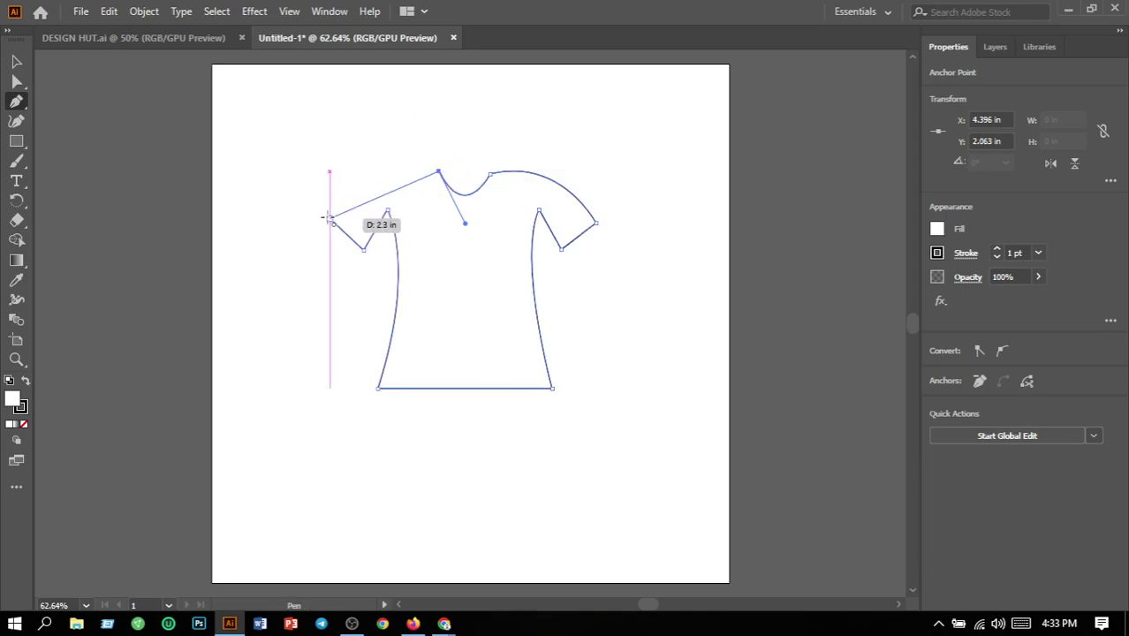
{"action": "left_click_drag", "start_coordinate": [329, 218], "coordinate": [297, 273]}
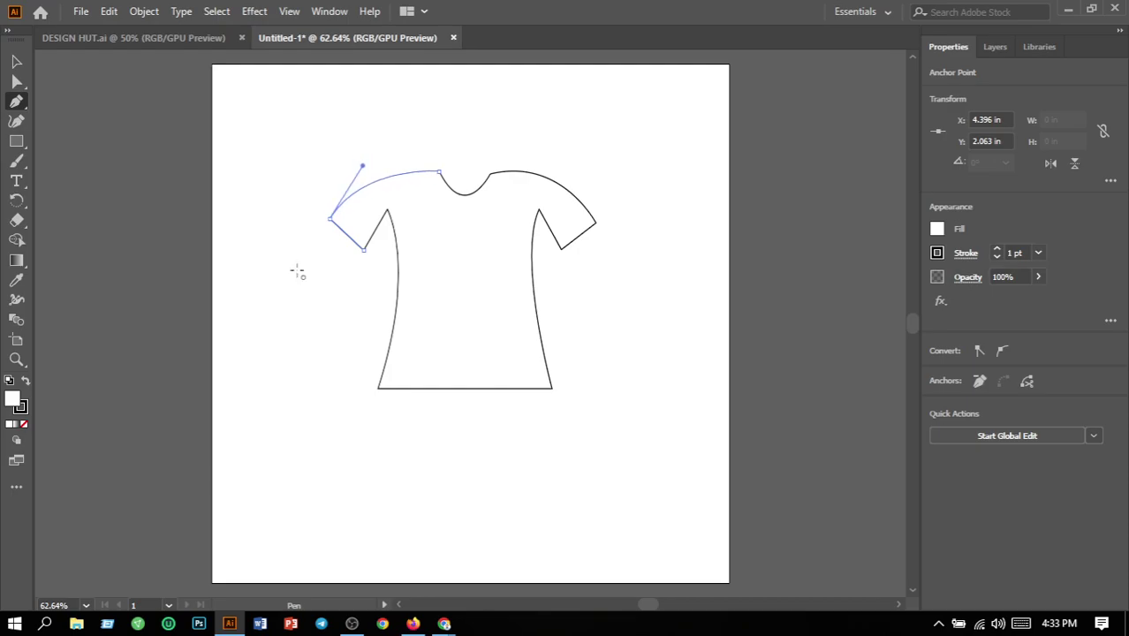
{"action": "left_click", "coordinate": [16, 64]}
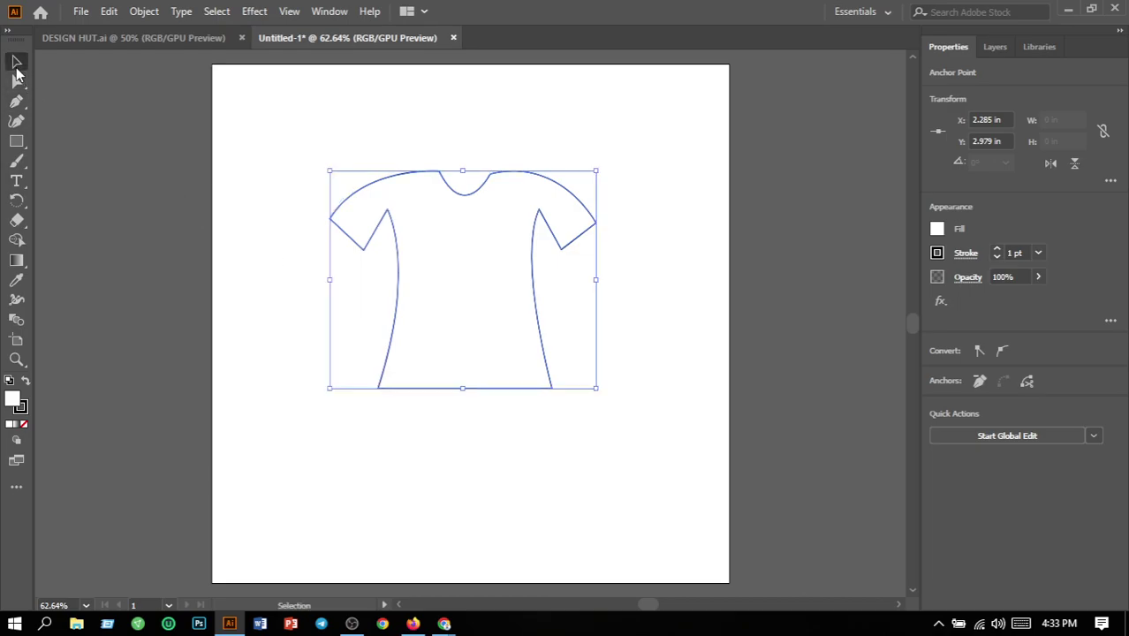
{"action": "left_click", "coordinate": [631, 245]}
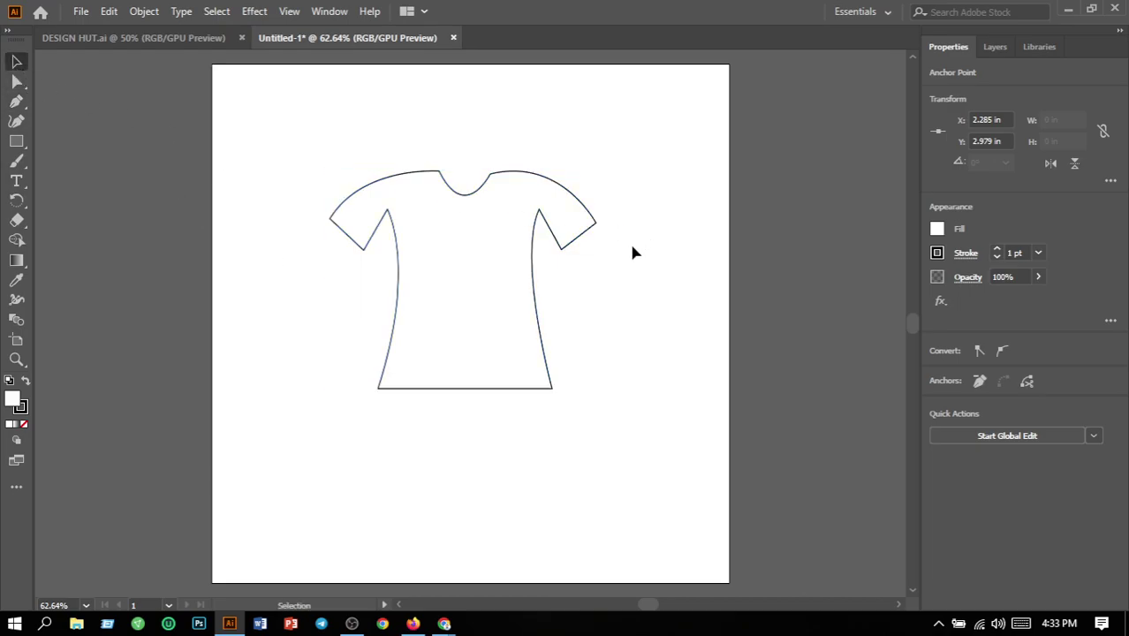
Fill the T-shirt outline with dark grey 333333 and move the shirt so it straddles the artboard's right edge.
{"action": "left_click", "coordinate": [534, 291]}
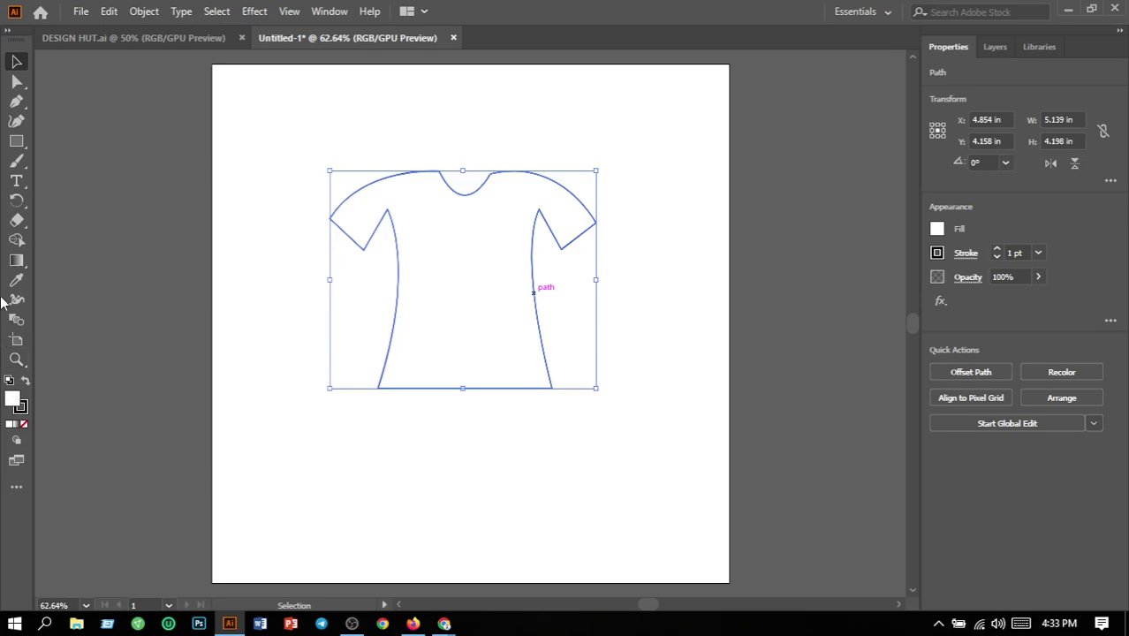
{"action": "double_click", "coordinate": [14, 402]}
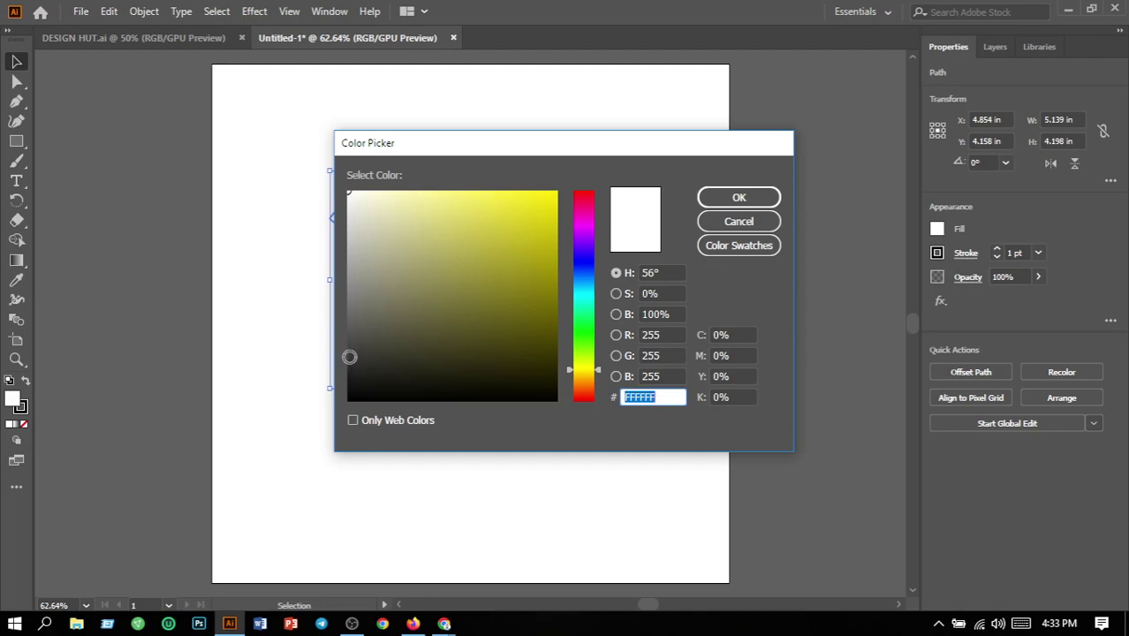
{"action": "left_click", "coordinate": [351, 357]}
{"action": "left_click", "coordinate": [720, 196]}
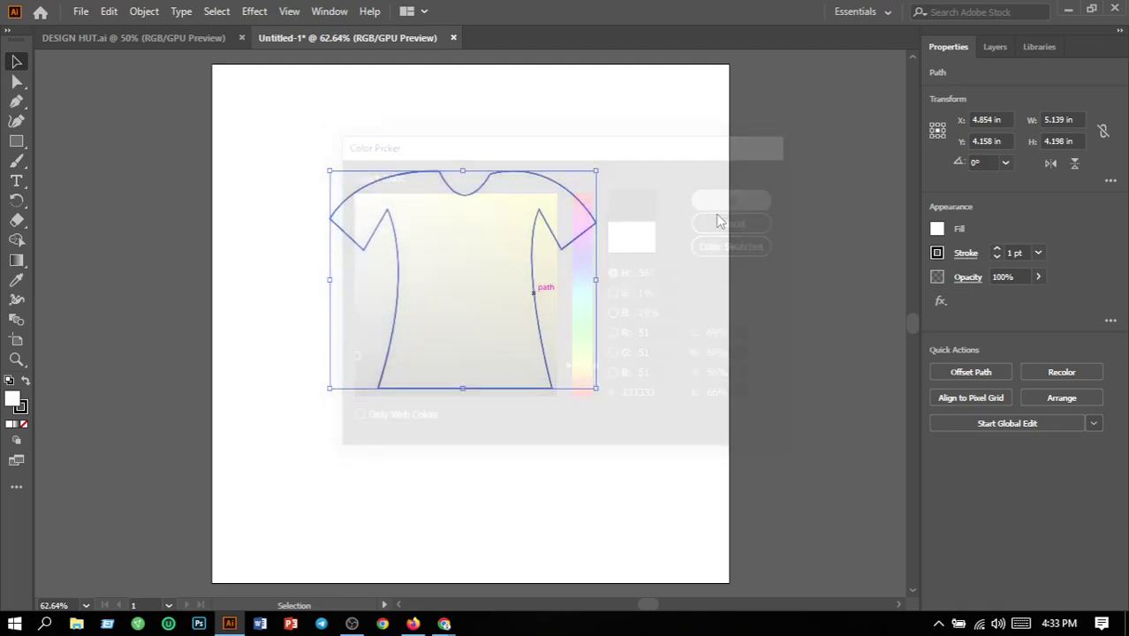
{"action": "left_click", "coordinate": [614, 294]}
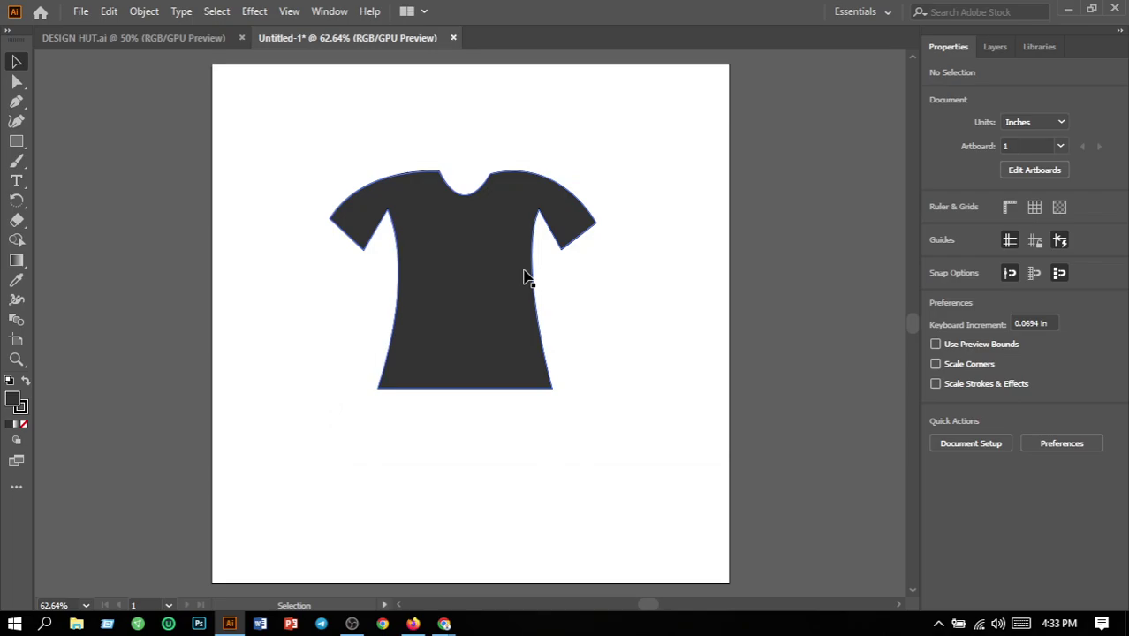
{"action": "left_click_drag", "start_coordinate": [309, 158], "coordinate": [801, 243]}
{"action": "left_click", "coordinate": [788, 406]}
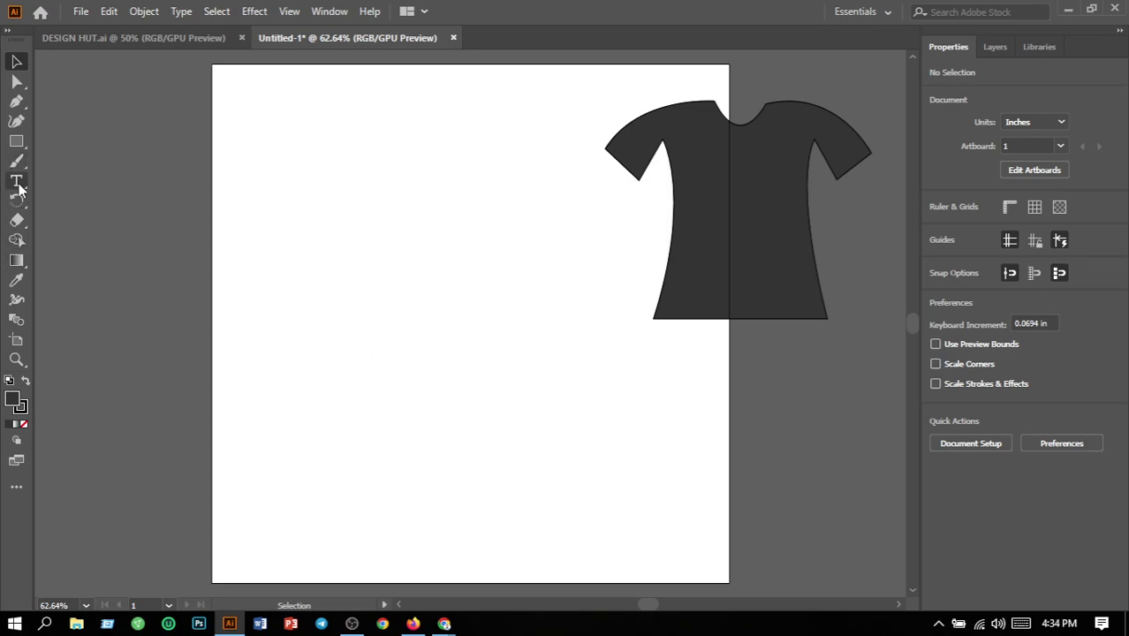
Add the point text "BIRDS EYE" on the empty area of the artboard beside the T-shirt.
{"action": "left_click_drag", "start_coordinate": [19, 188], "coordinate": [62, 178]}
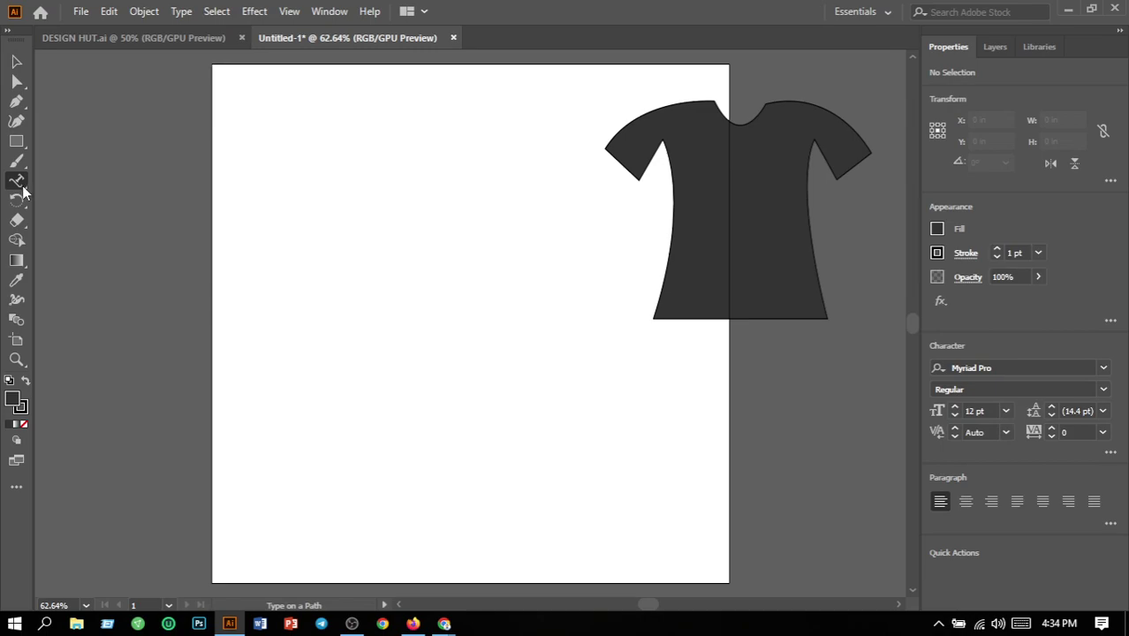
{"action": "left_click", "coordinate": [27, 189]}
{"action": "left_click", "coordinate": [73, 180]}
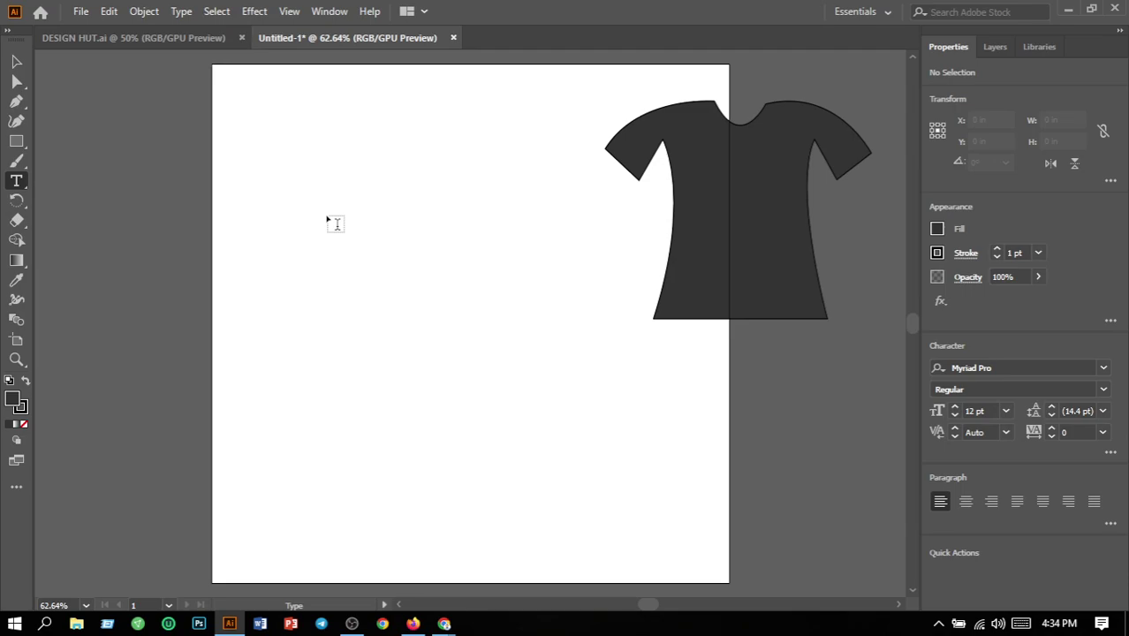
{"action": "left_click", "coordinate": [356, 275]}
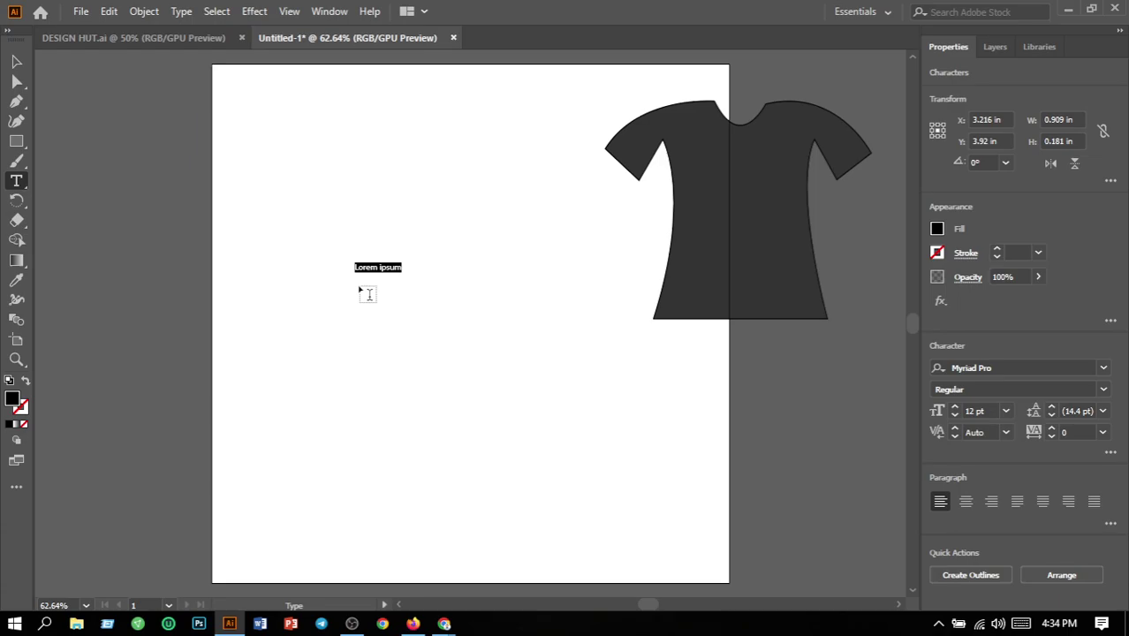
{"action": "type", "text": "4"}
{"action": "key", "text": "BackSpace"}
{"action": "type", "text": "8"}
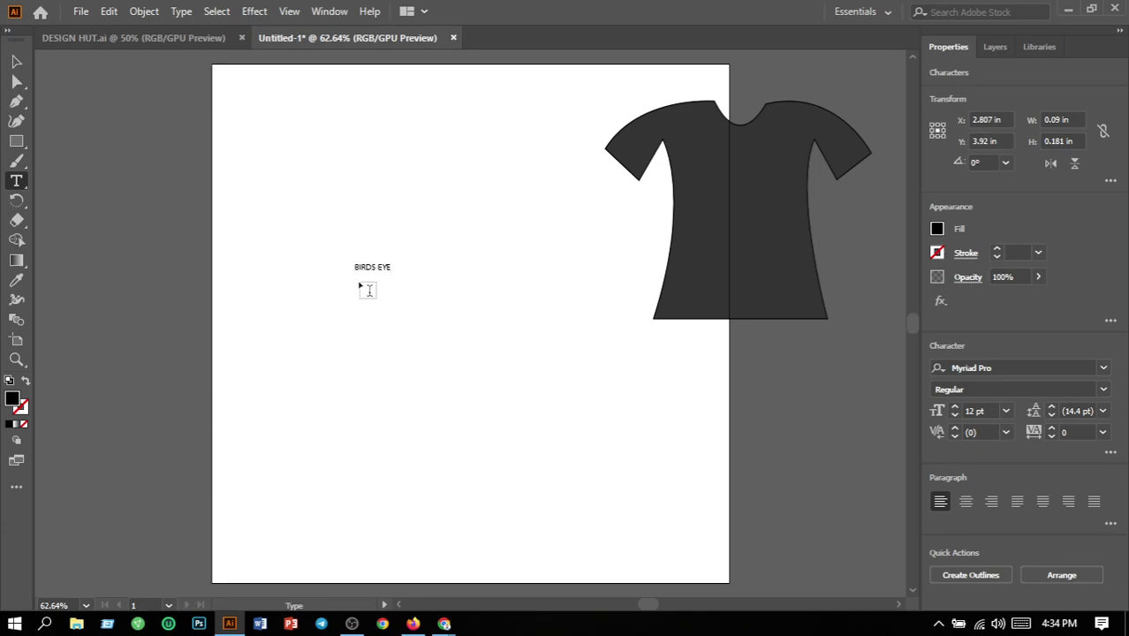
{"action": "left_click", "coordinate": [16, 62]}
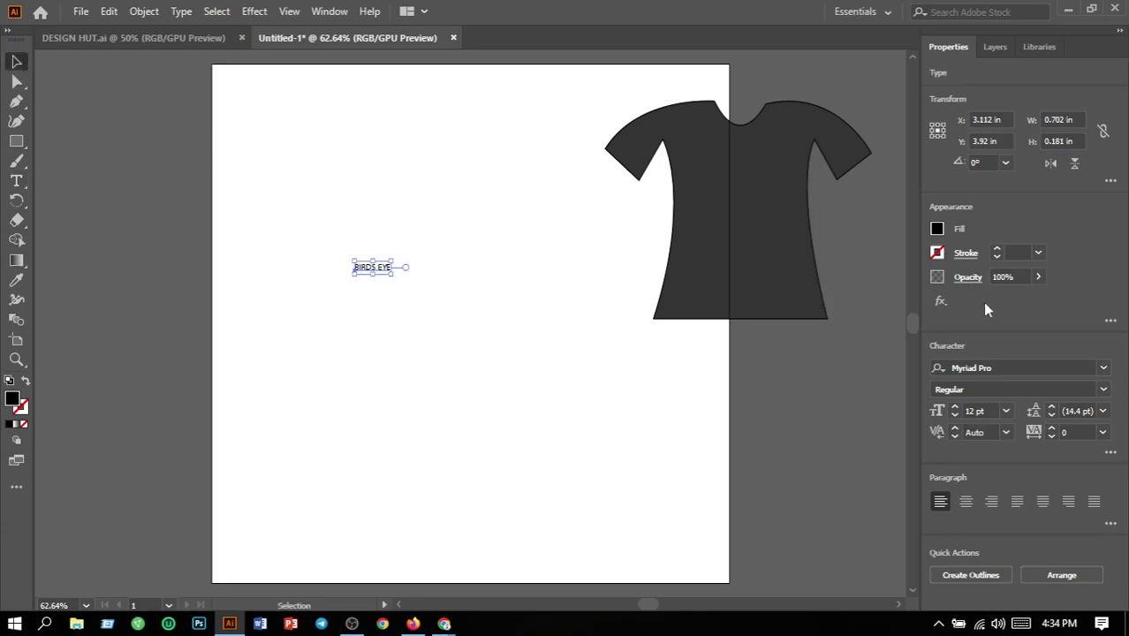
Set the "BIRDS EYE" text to 72 pt in the Colonna MT font.
{"action": "left_click", "coordinate": [1007, 411]}
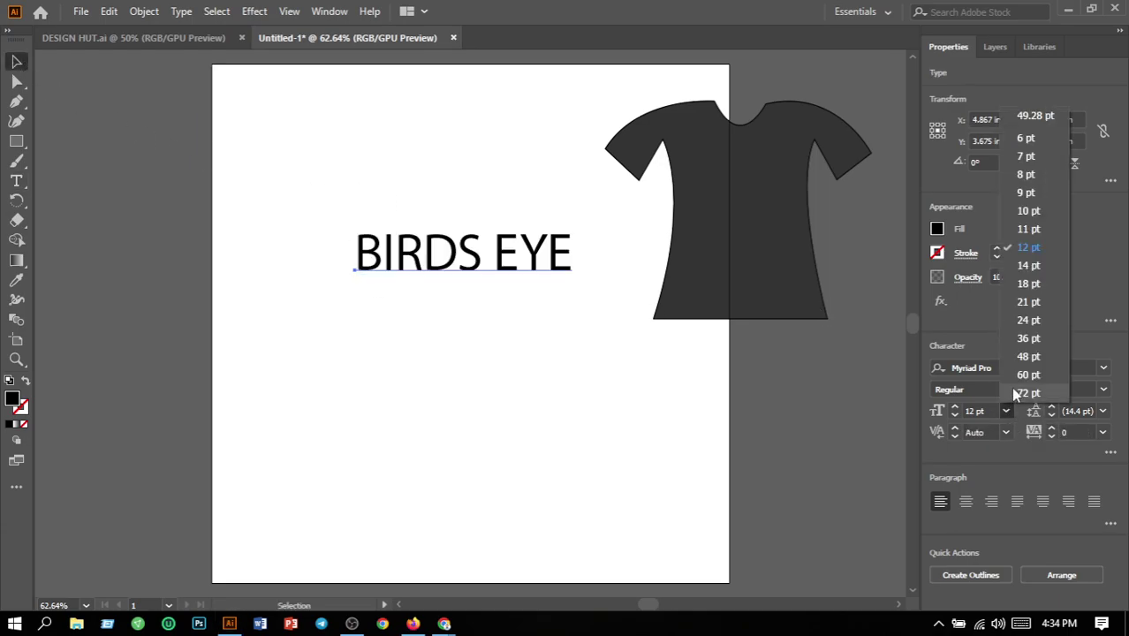
{"action": "left_click", "coordinate": [1028, 393]}
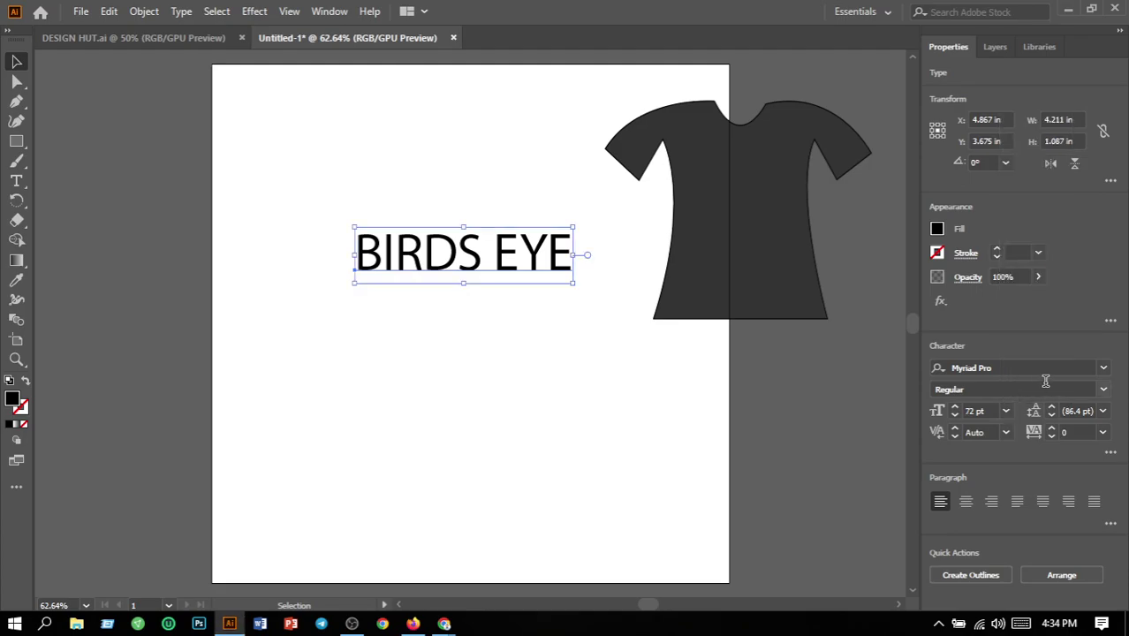
{"action": "left_click", "coordinate": [1104, 370]}
{"action": "left_click", "coordinate": [1104, 371]}
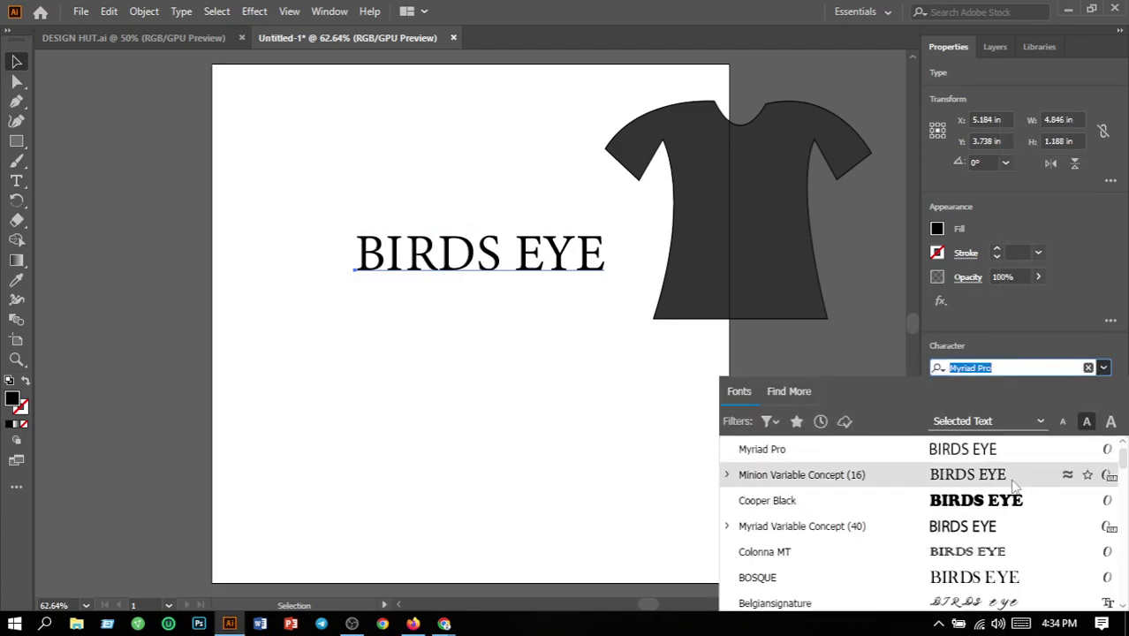
{"action": "left_click", "coordinate": [991, 551]}
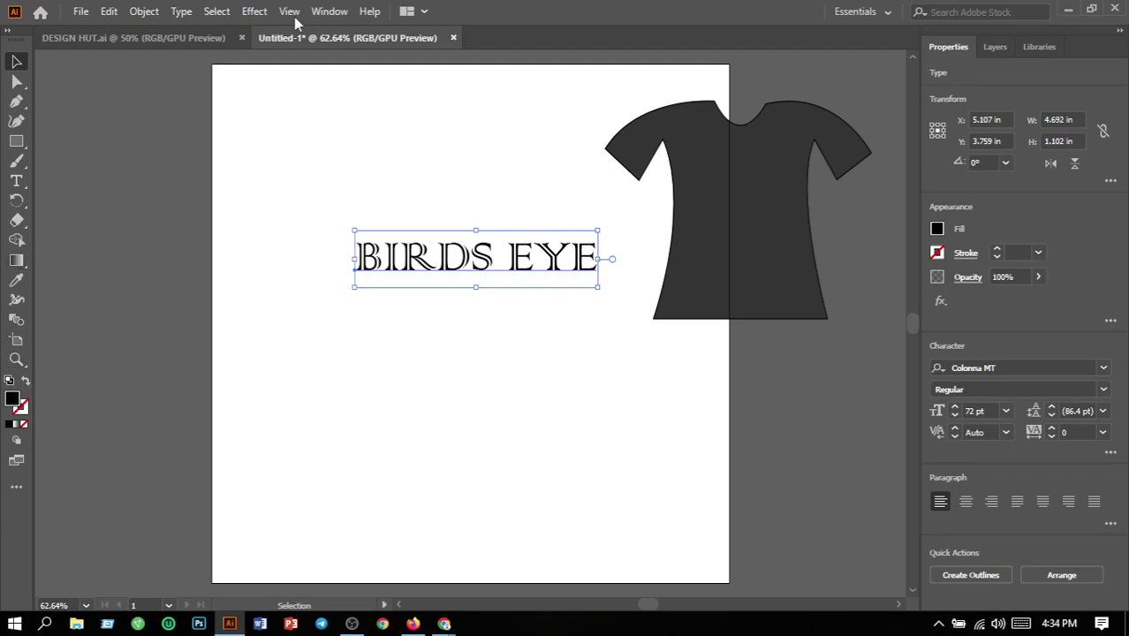
Convert the "BIRDS EYE" text to outlines and ungroup the letters.
{"action": "left_click", "coordinate": [182, 12]}
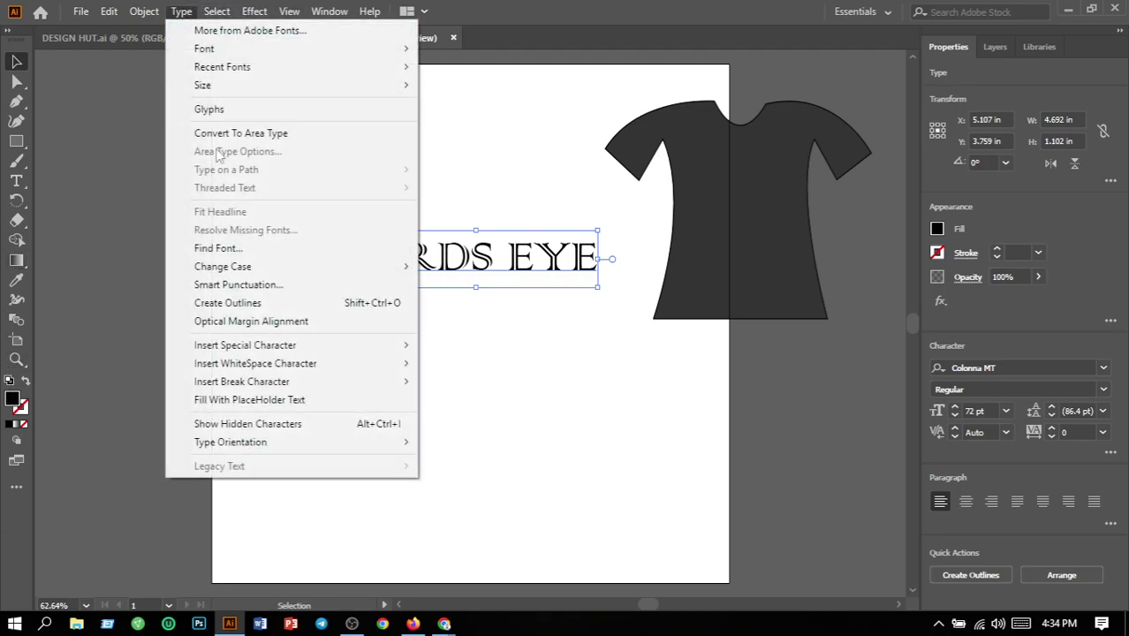
{"action": "left_click", "coordinate": [233, 303]}
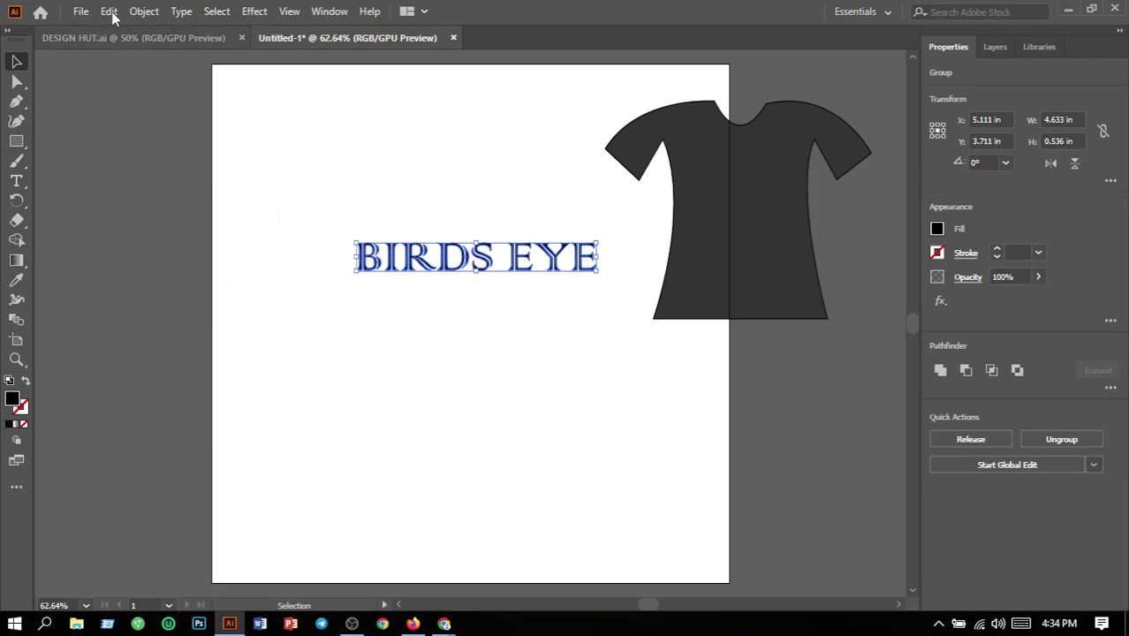
{"action": "left_click", "coordinate": [144, 11]}
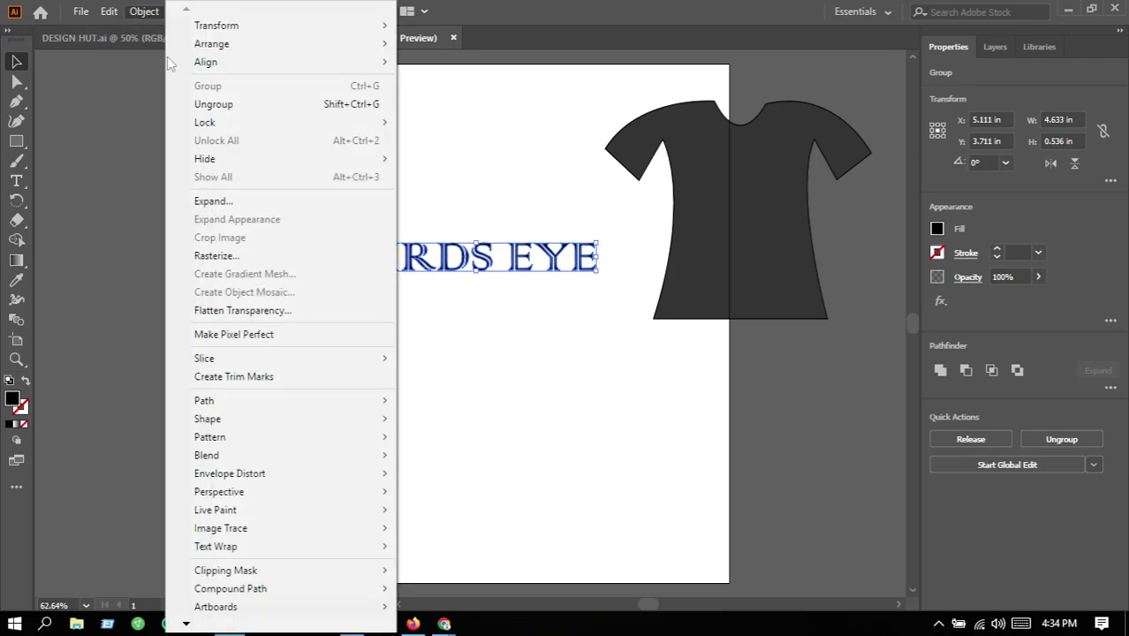
{"action": "left_click", "coordinate": [222, 104]}
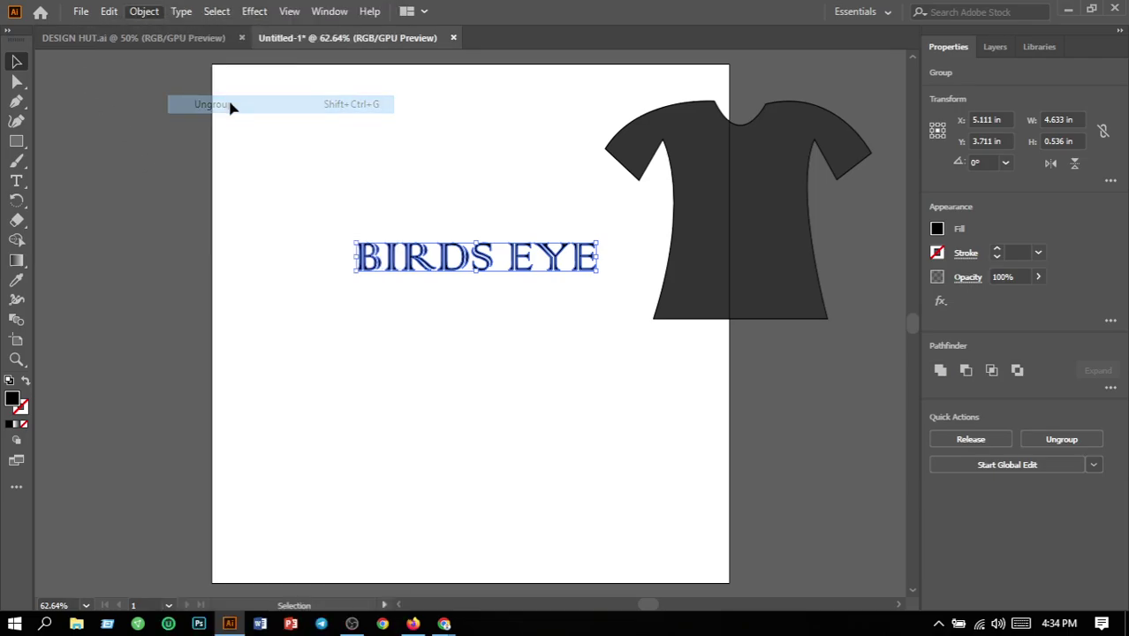
Apply a linear gradient fill to the "BIRDS EYE" letters and set its starting colour stop to orange-red.
{"action": "left_click", "coordinate": [17, 262]}
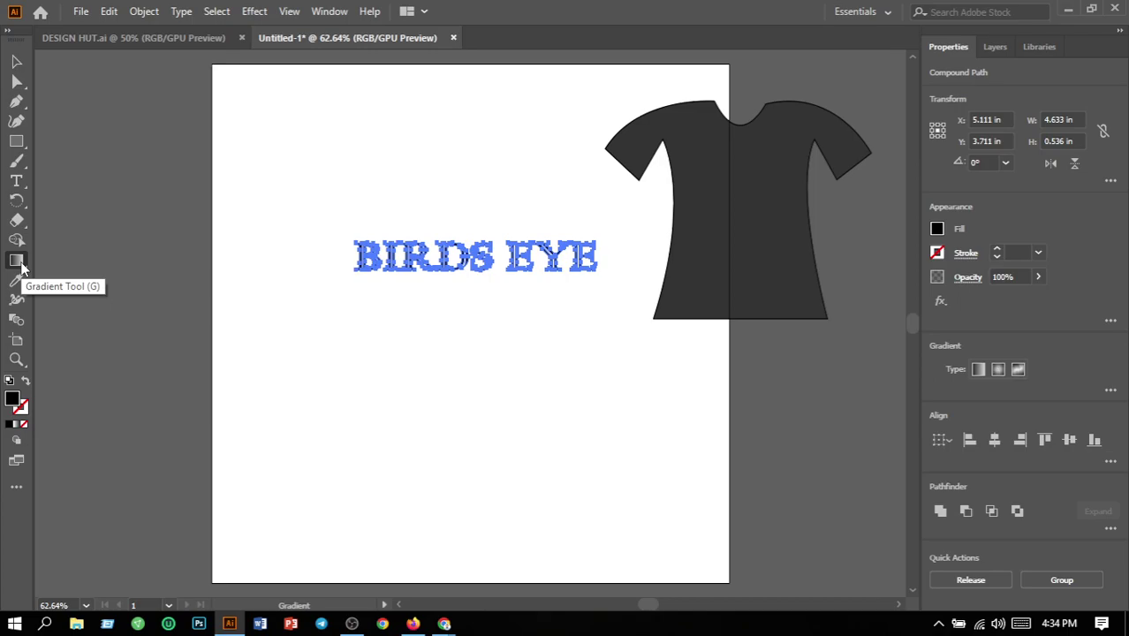
{"action": "left_click", "coordinate": [978, 371]}
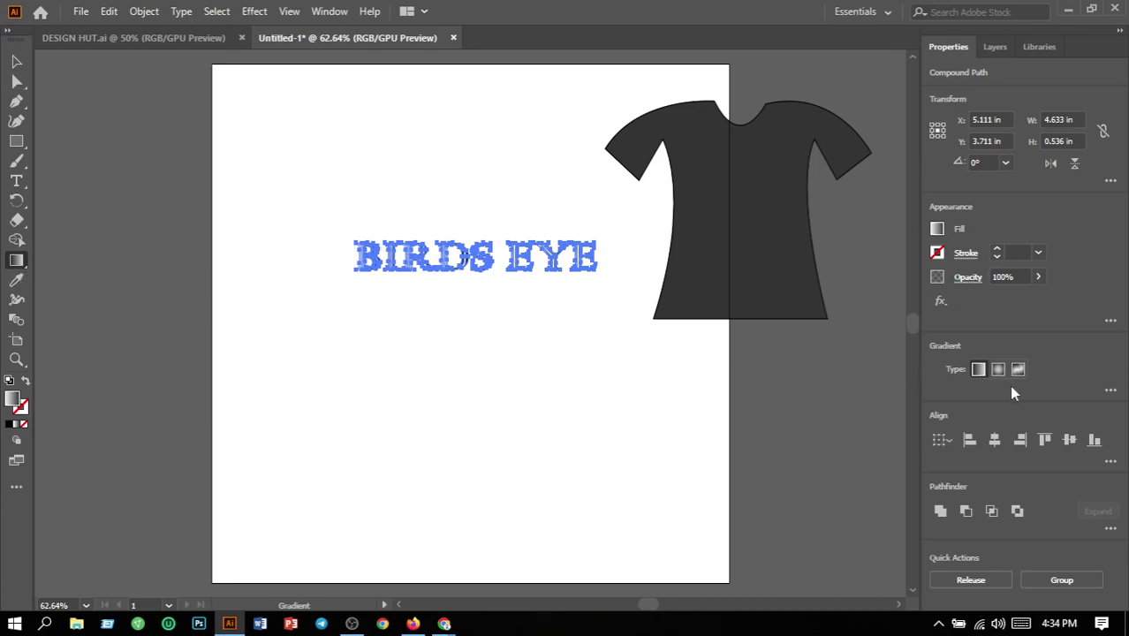
{"action": "left_click", "coordinate": [1111, 391]}
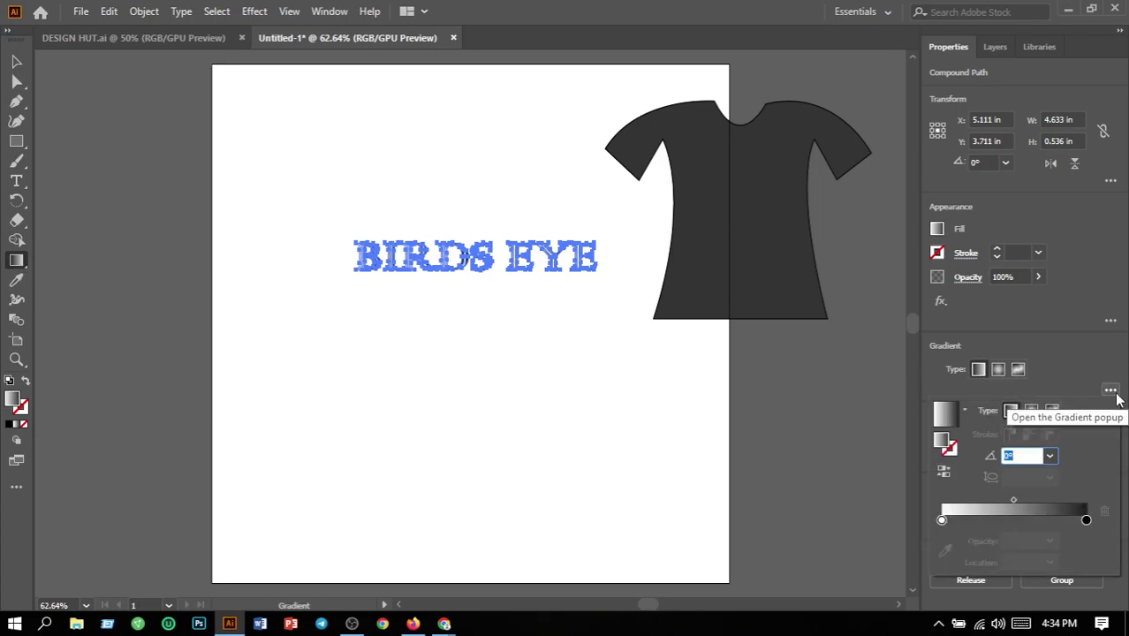
{"action": "double_click", "coordinate": [941, 520]}
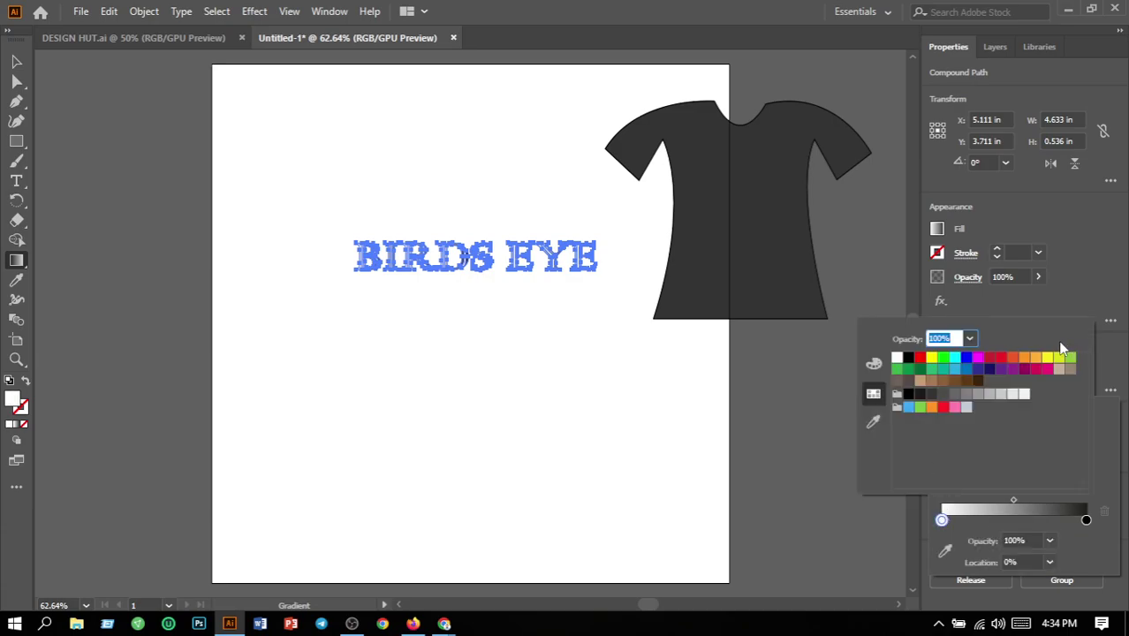
{"action": "left_click", "coordinate": [1013, 359]}
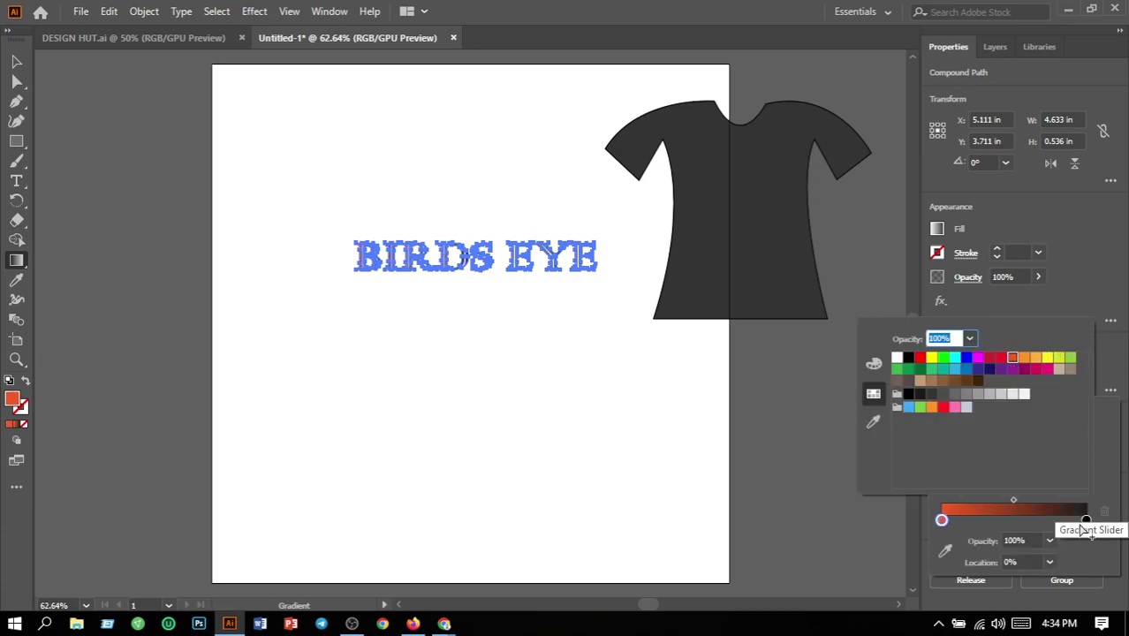
Set the end colour stop of the "BIRDS EYE" gradient to yellow and leave the letters deselected.
{"action": "left_click", "coordinate": [1086, 520]}
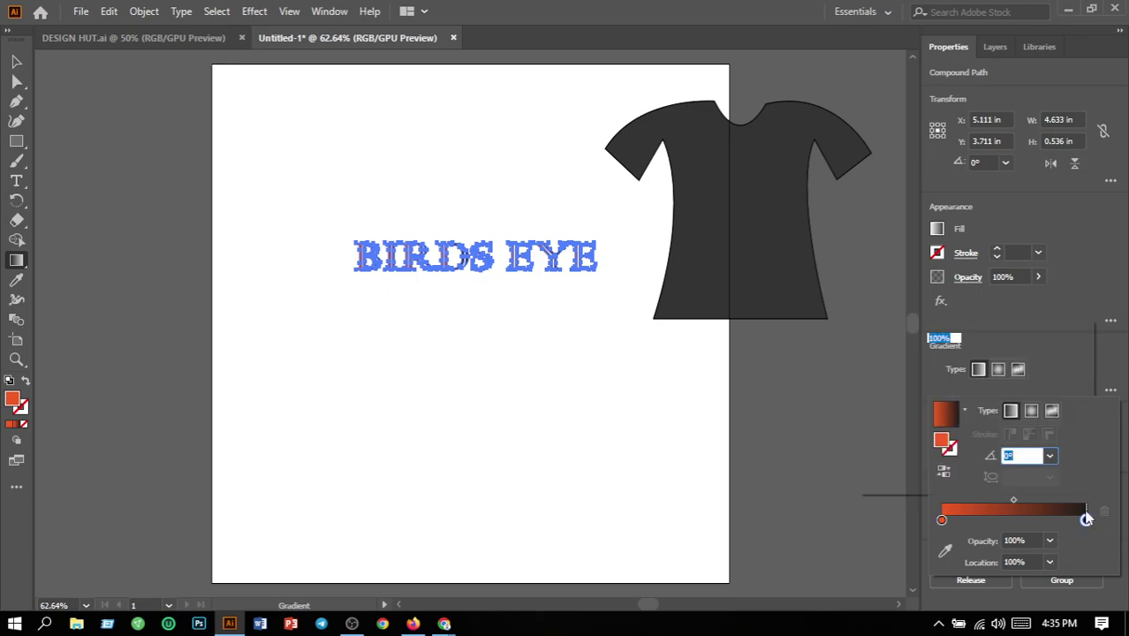
{"action": "double_click", "coordinate": [1086, 520]}
{"action": "left_click", "coordinate": [1048, 357]}
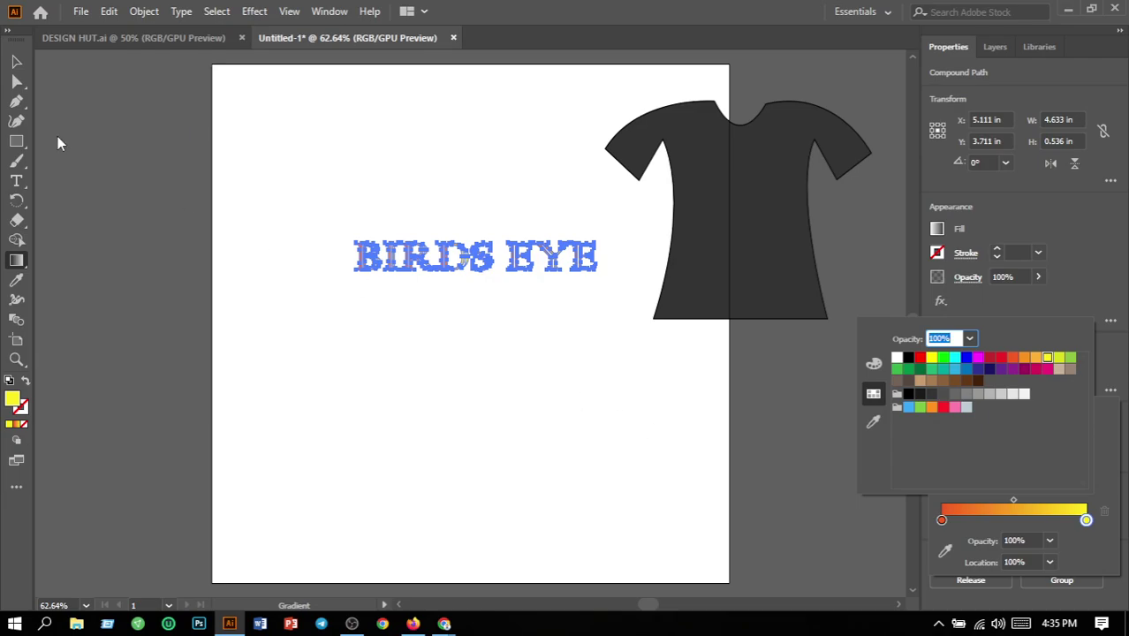
{"action": "key", "text": "Escape"}
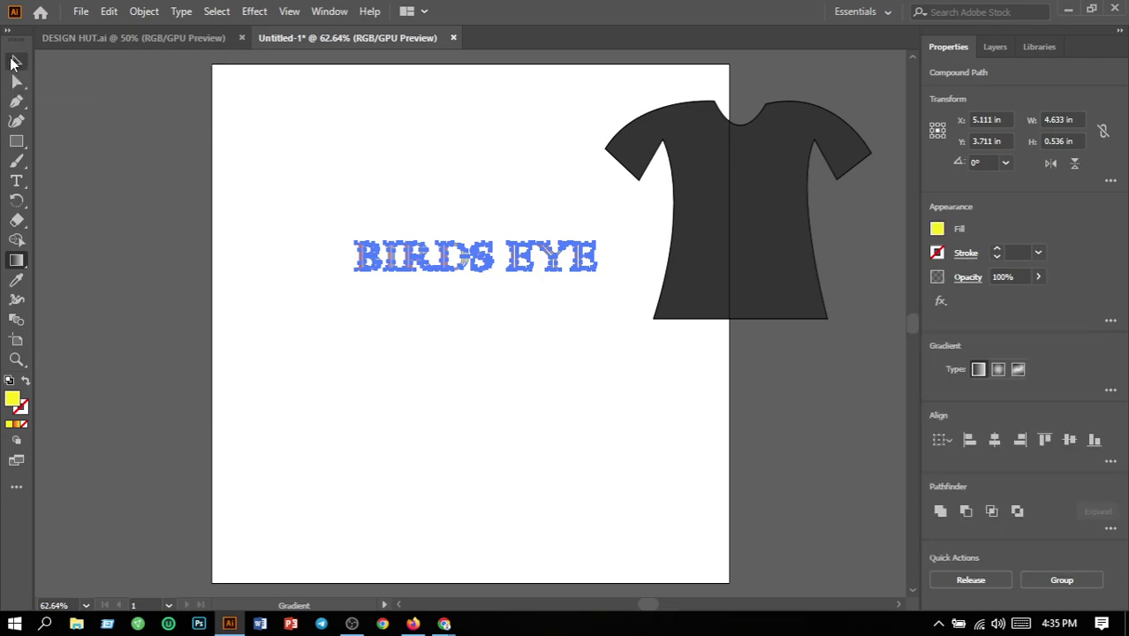
{"action": "left_click", "coordinate": [13, 61]}
{"action": "left_click", "coordinate": [299, 188]}
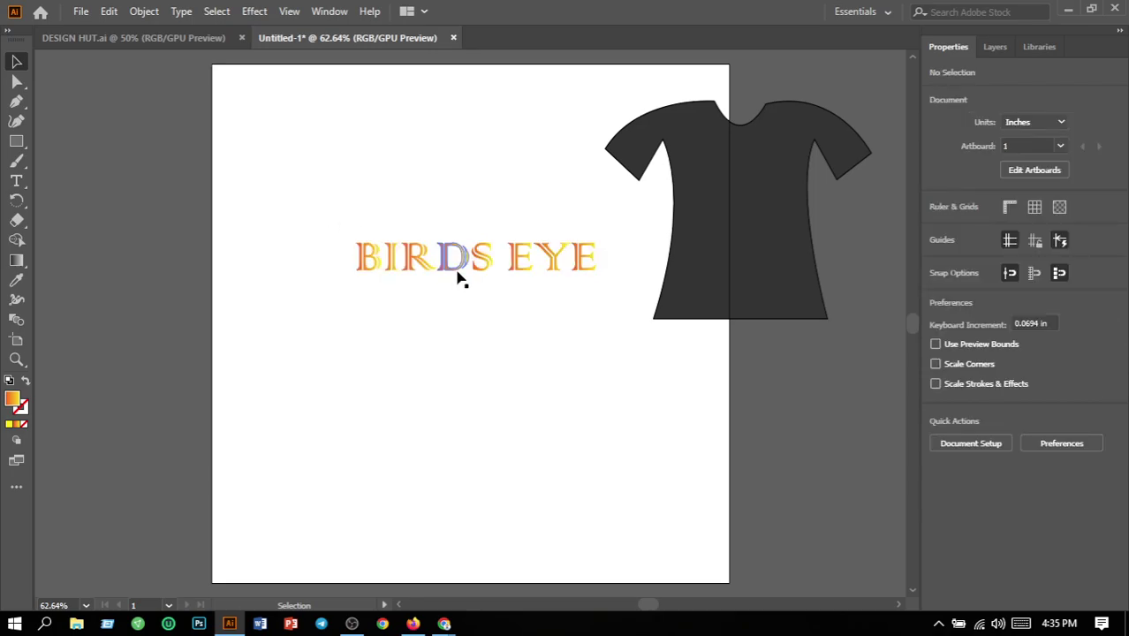
{"action": "left_click_drag", "start_coordinate": [311, 223], "coordinate": [638, 309]}
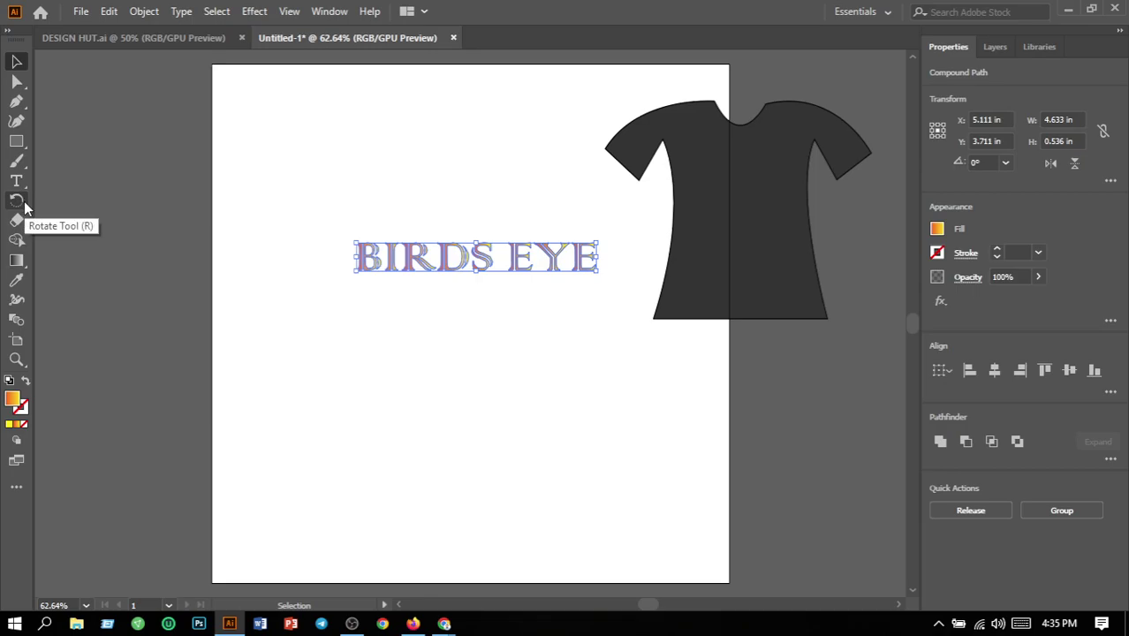
{"action": "left_click", "coordinate": [413, 345]}
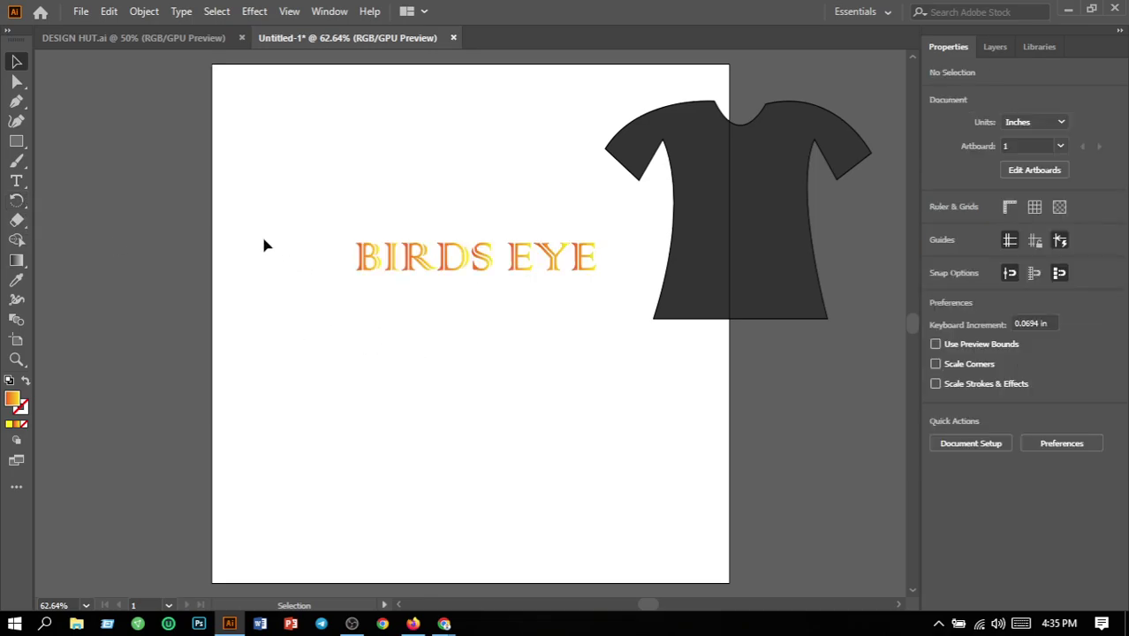
Try to start text on a path in the empty area below the "BIRDS EYE" lettering.
{"action": "left_click_drag", "start_coordinate": [16, 181], "coordinate": [116, 203]}
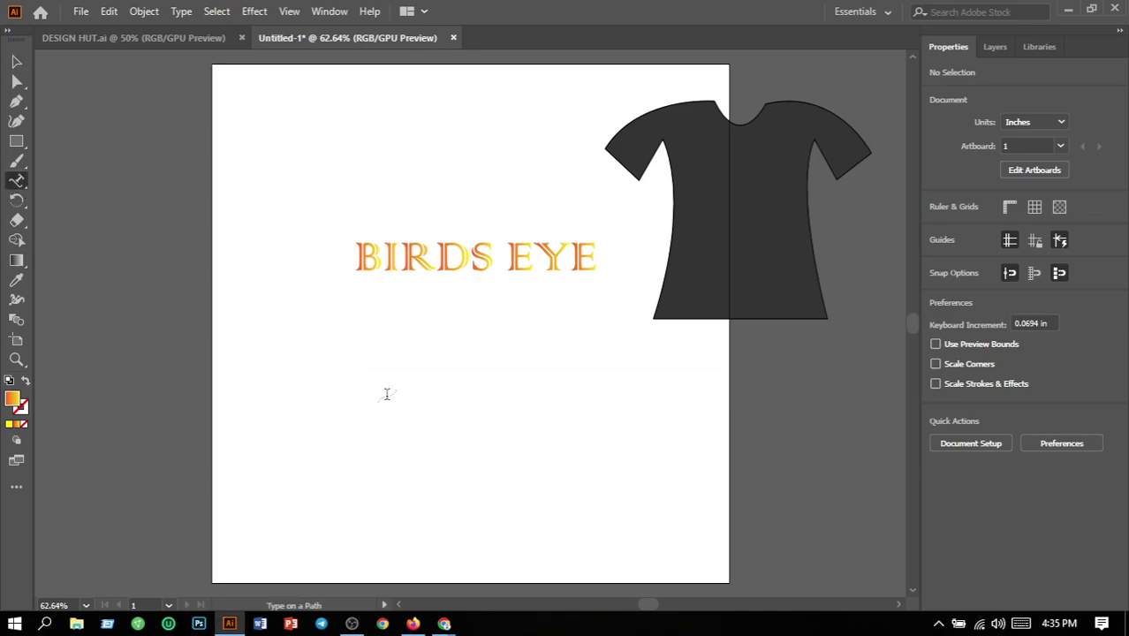
{"action": "left_click", "coordinate": [386, 394]}
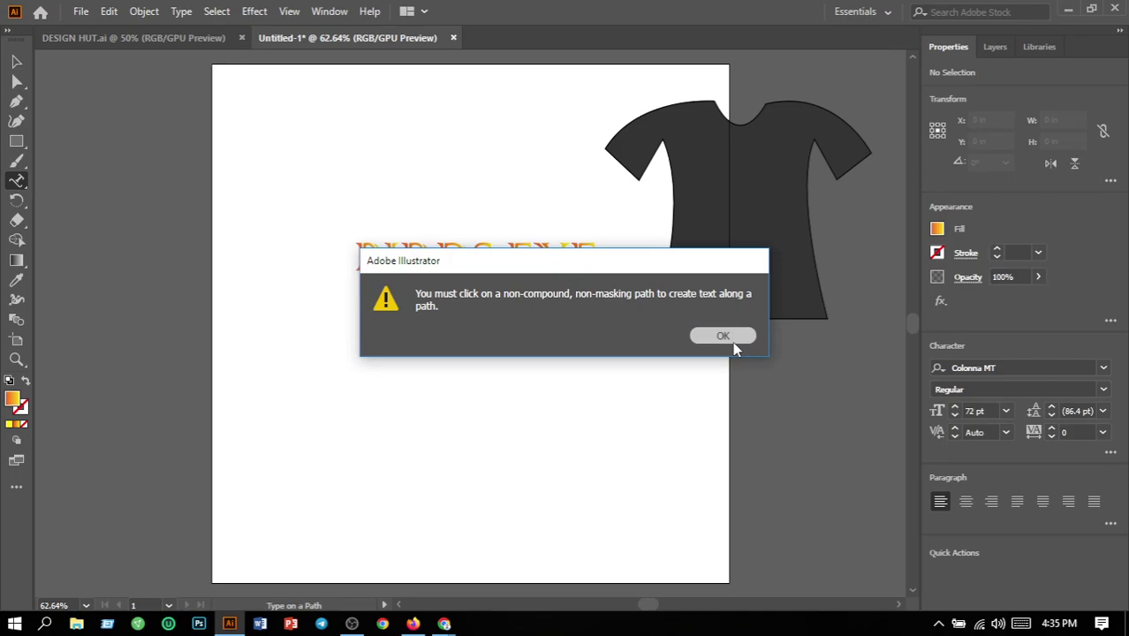
{"action": "left_click", "coordinate": [723, 336]}
{"action": "left_click", "coordinate": [410, 359]}
{"action": "left_click", "coordinate": [723, 336]}
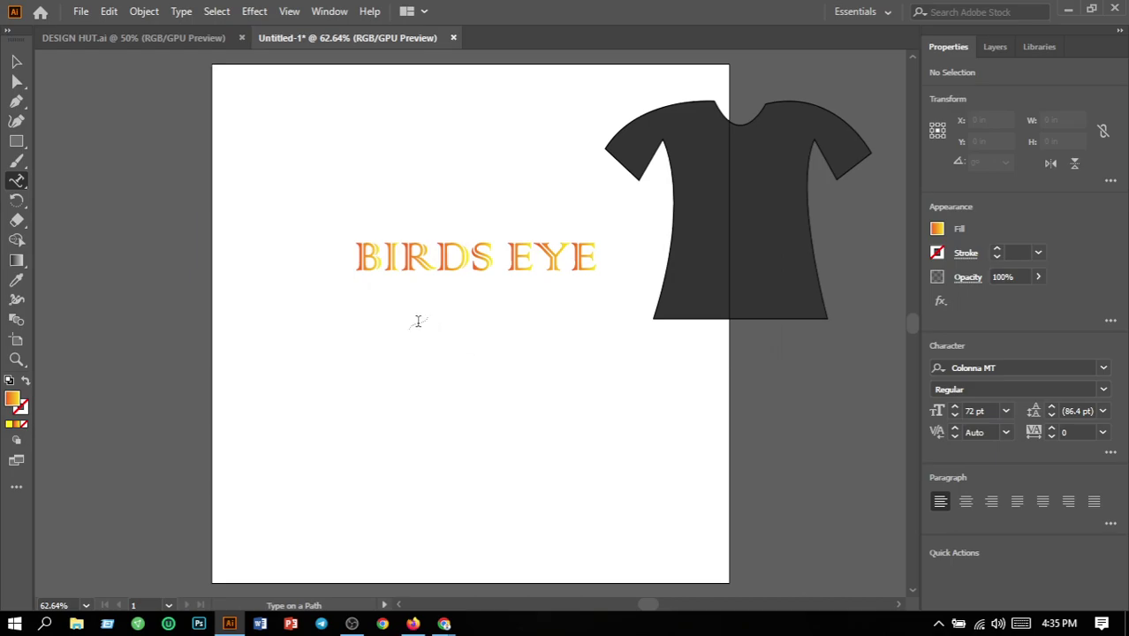
{"action": "left_click", "coordinate": [369, 366]}
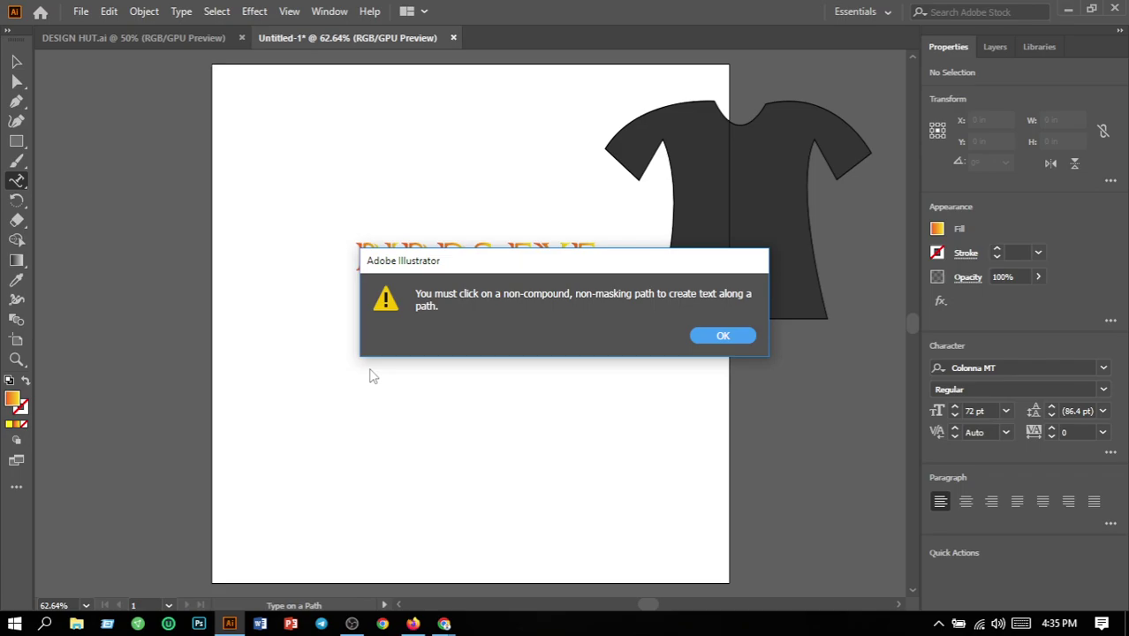
{"action": "left_click", "coordinate": [17, 181]}
{"action": "left_click", "coordinate": [722, 335]}
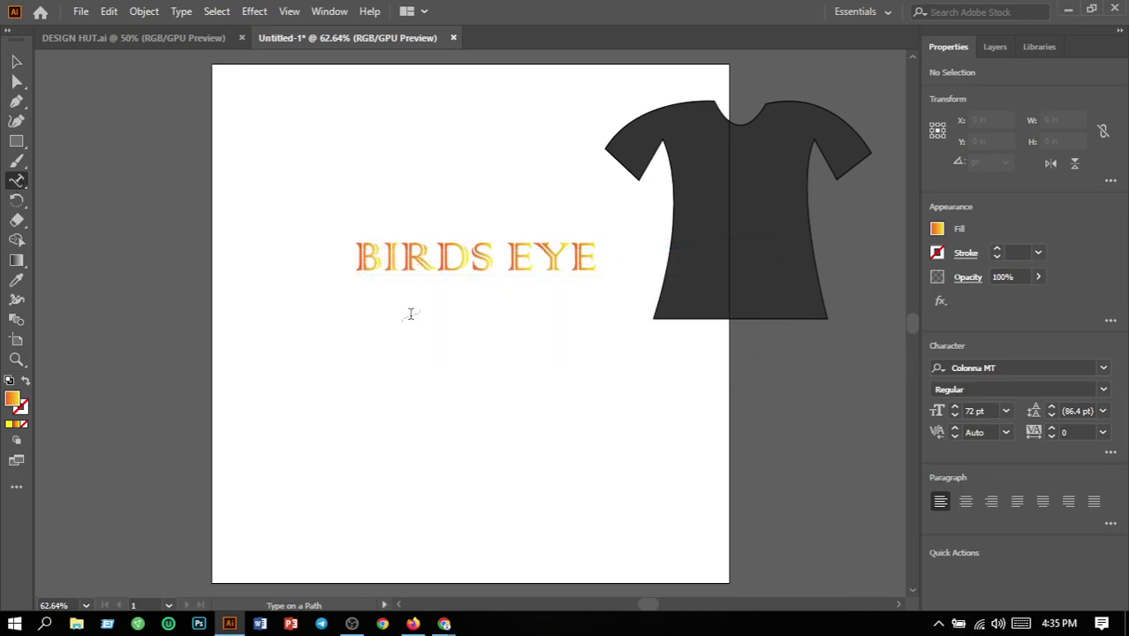
{"action": "left_click", "coordinate": [21, 180]}
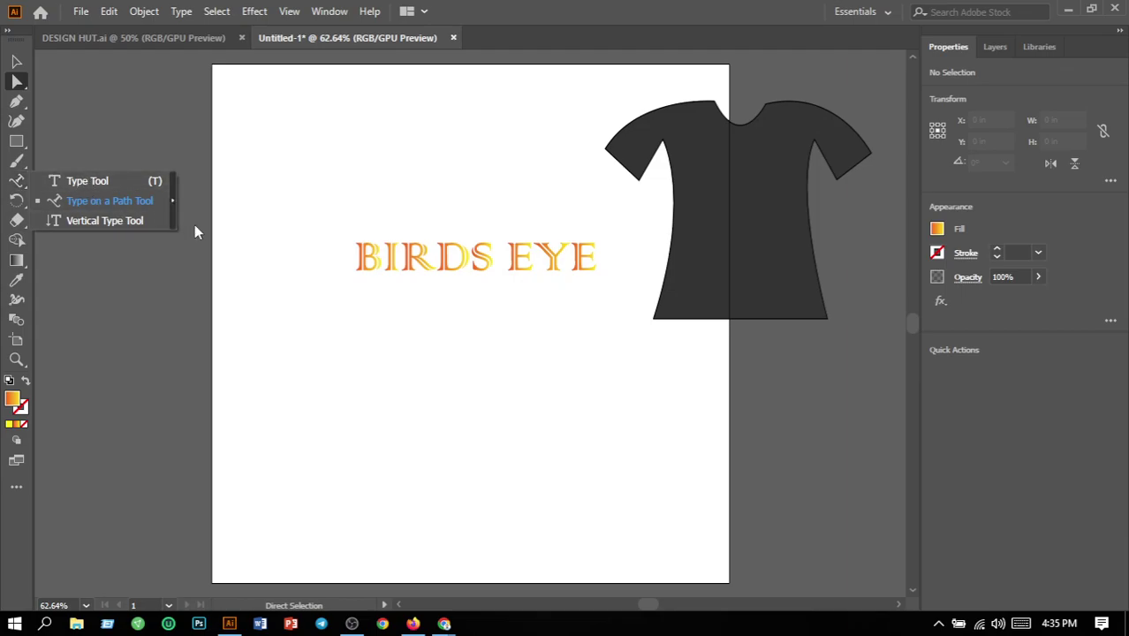
{"action": "left_click", "coordinate": [76, 180]}
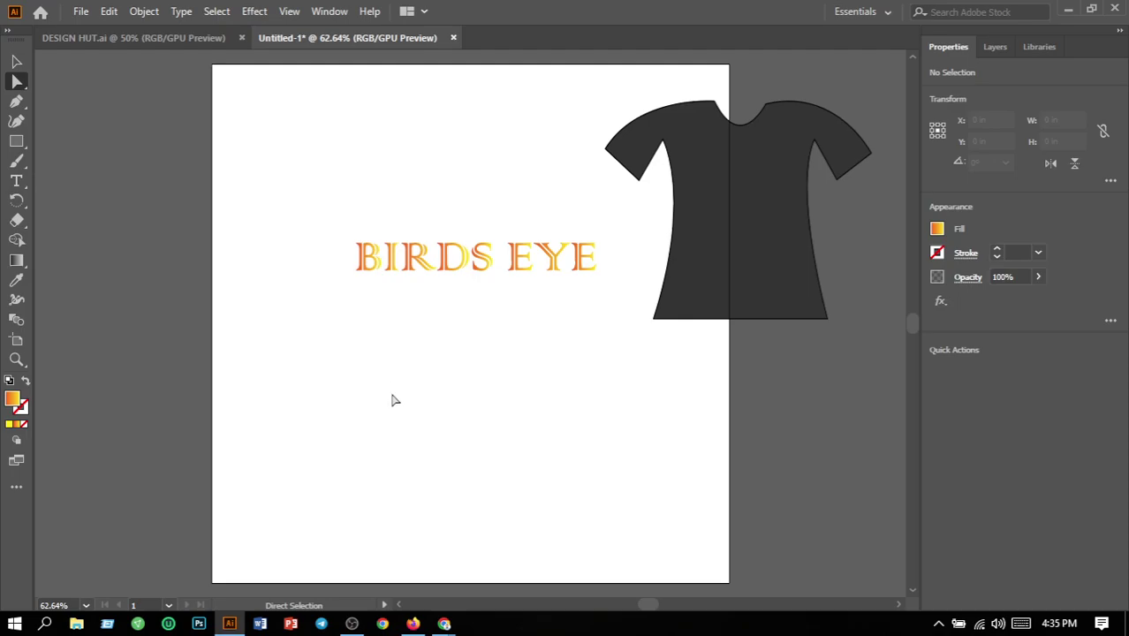
{"action": "left_click", "coordinate": [20, 187]}
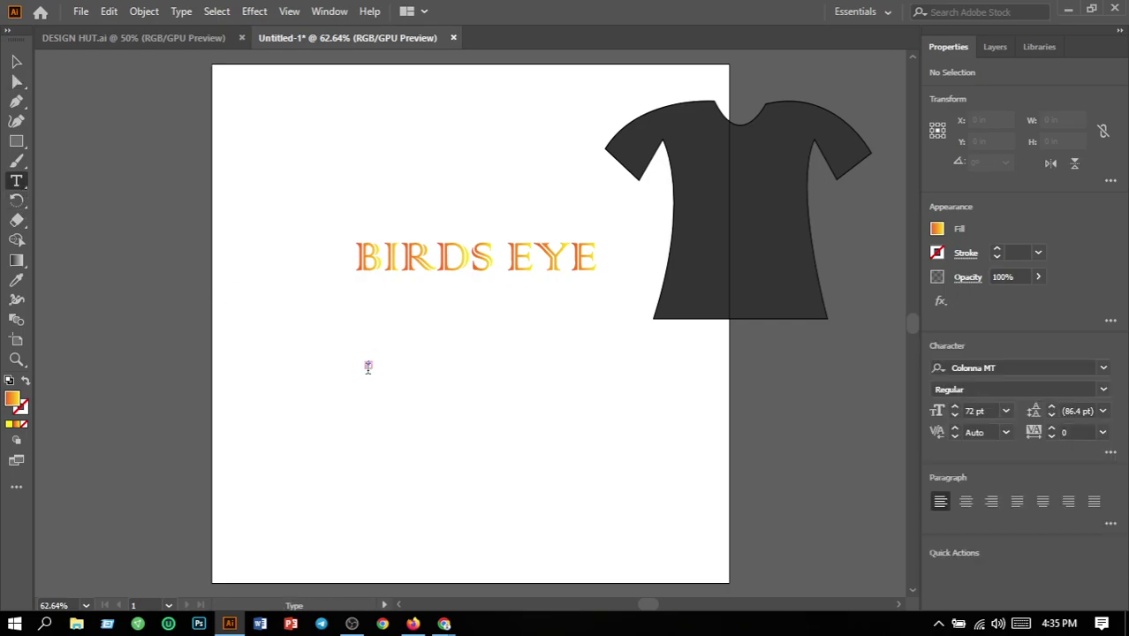
{"action": "left_click", "coordinate": [369, 366]}
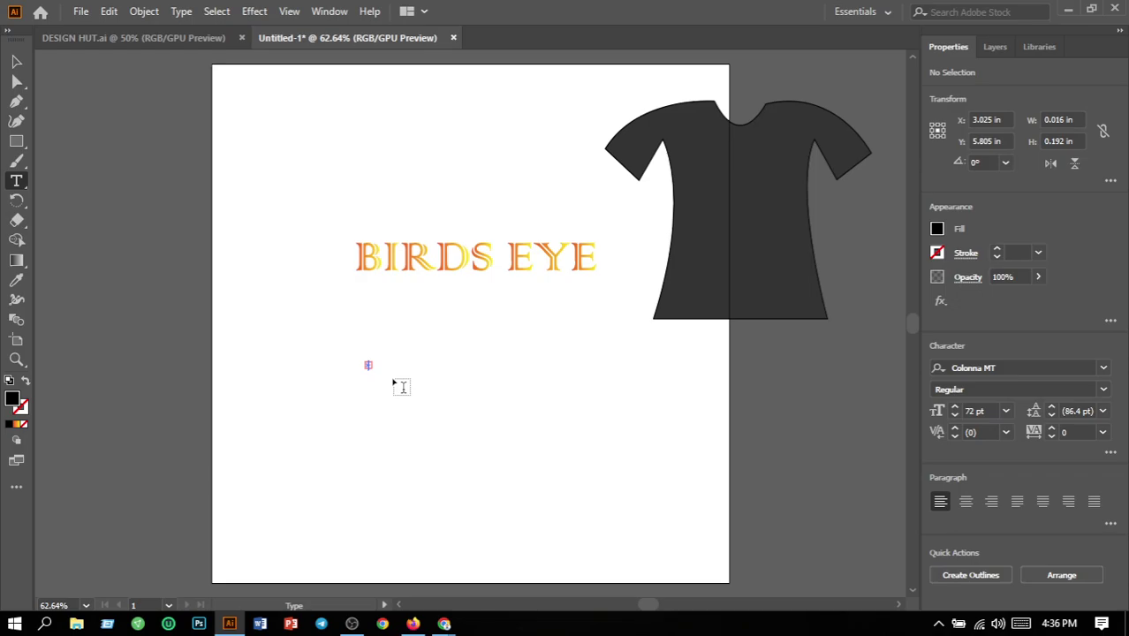
{"action": "left_click", "coordinate": [18, 66]}
{"action": "left_click", "coordinate": [50, 108]}
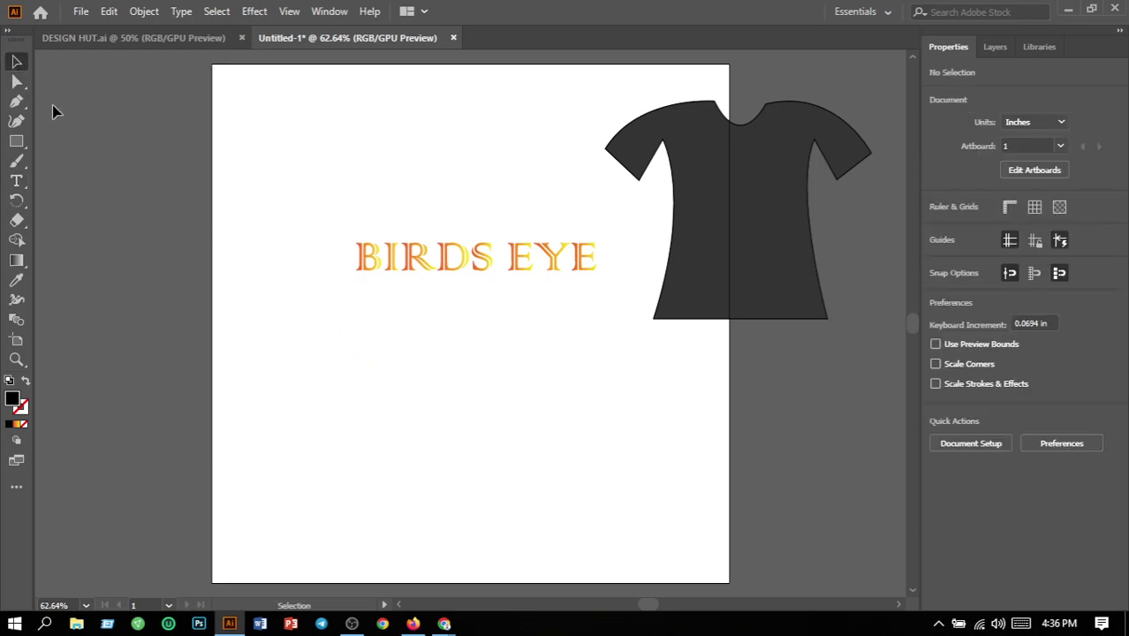
Add a "Lorem ipsum" placeholder point text below the "BIRDS EYE" lettering and set its character rotation to 30°.
{"action": "left_click", "coordinate": [17, 180]}
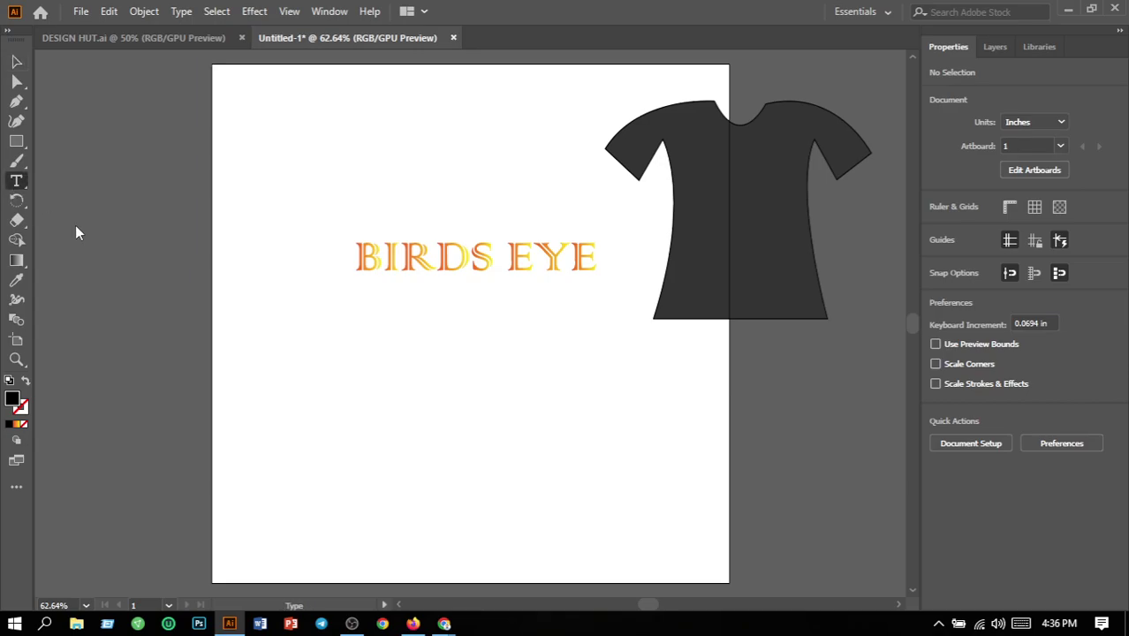
{"action": "left_click", "coordinate": [412, 365]}
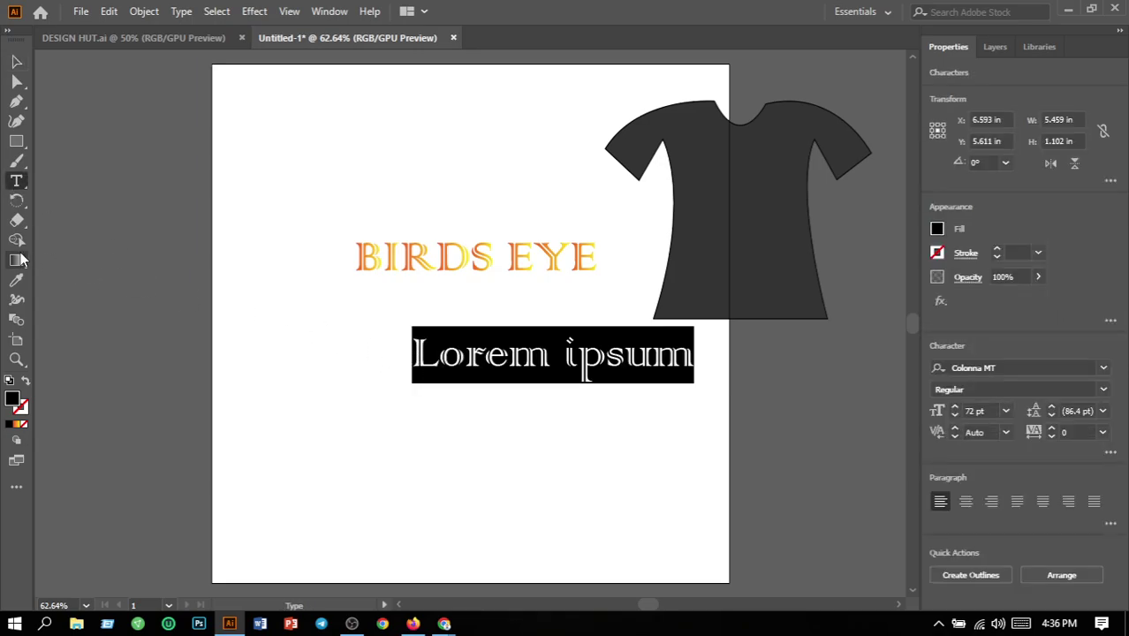
{"action": "left_click", "coordinate": [17, 180]}
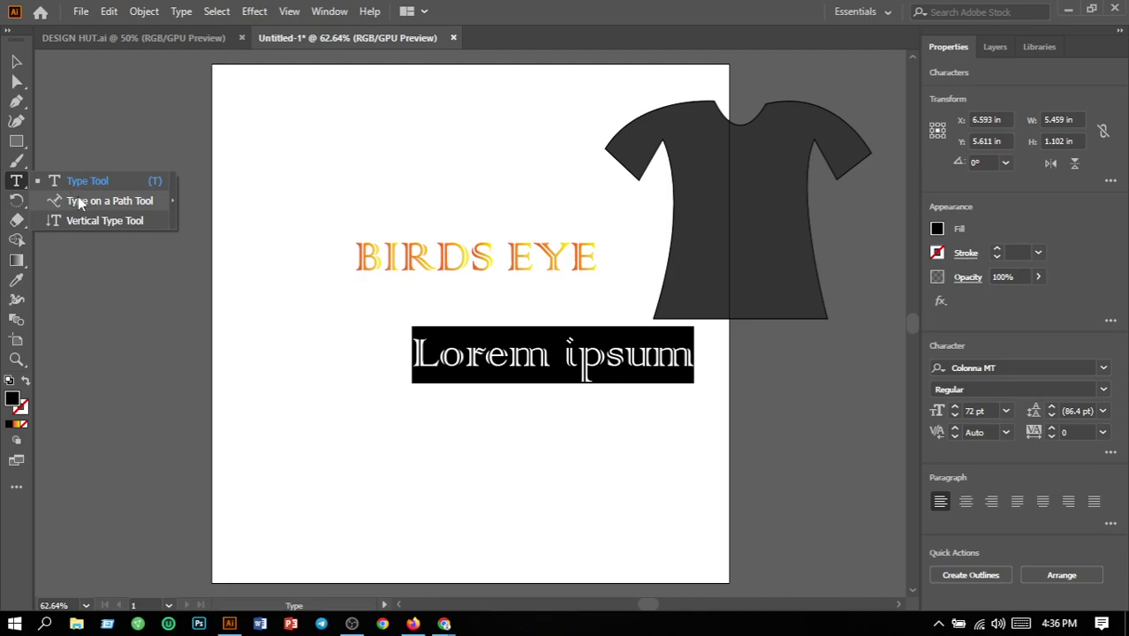
{"action": "left_click", "coordinate": [79, 202]}
{"action": "left_click_drag", "start_coordinate": [693, 367], "coordinate": [311, 364]}
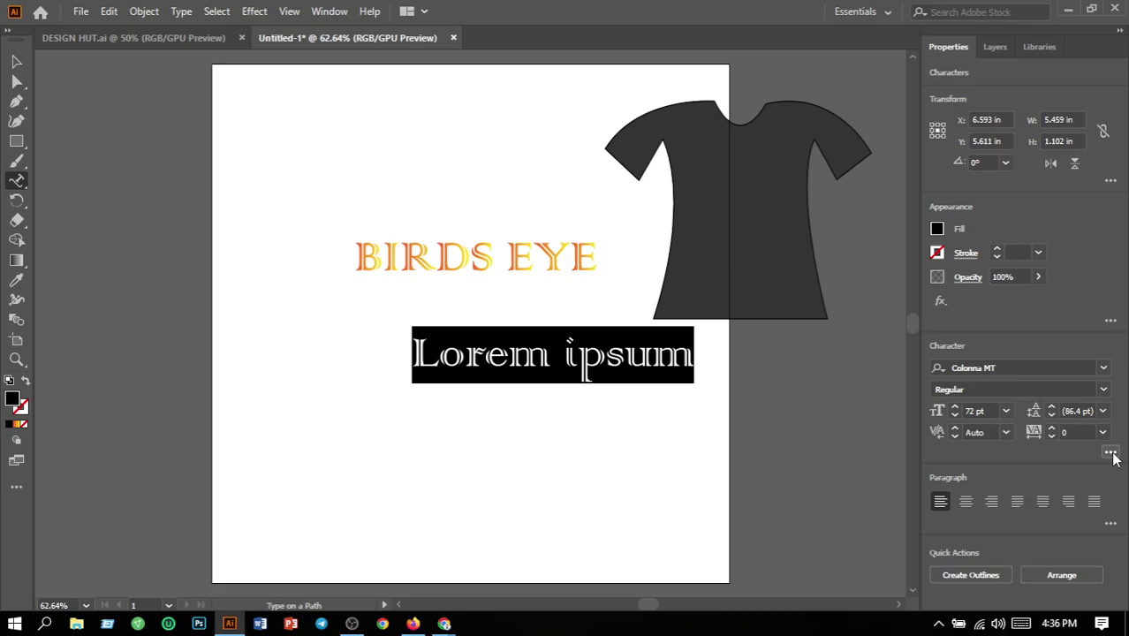
{"action": "left_click", "coordinate": [1110, 453]}
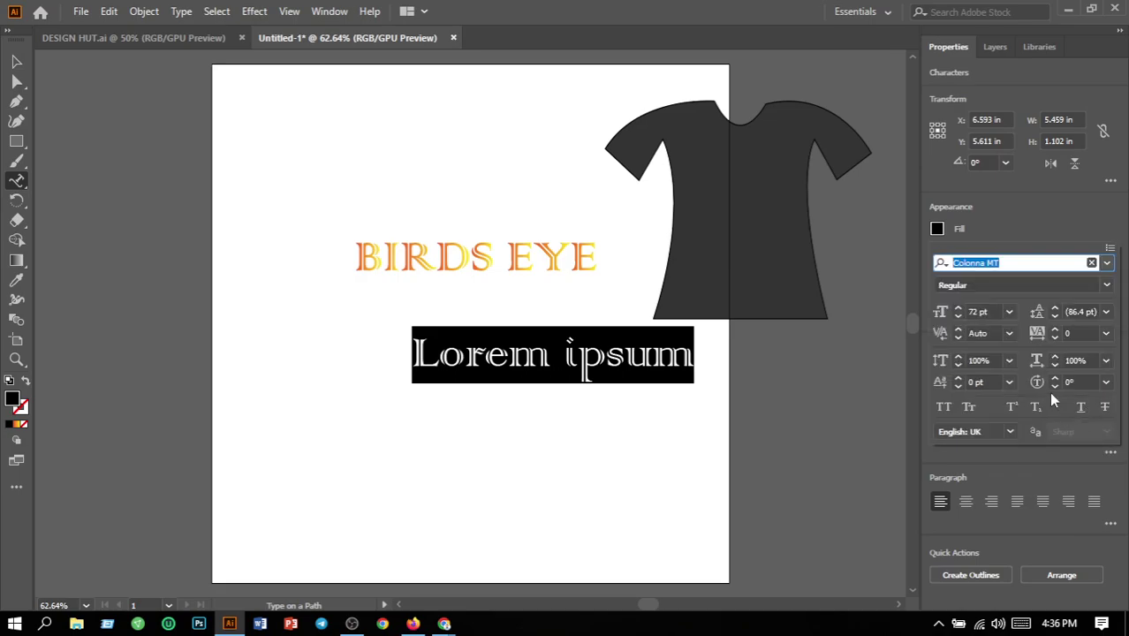
{"action": "left_click", "coordinate": [1105, 382]}
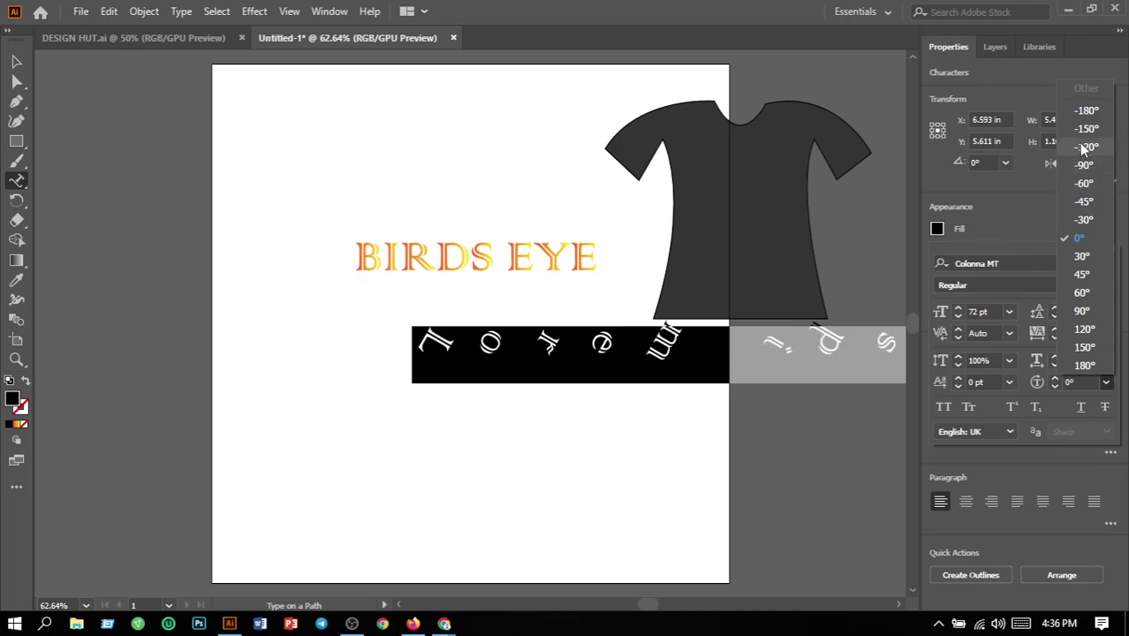
{"action": "left_click", "coordinate": [1080, 256]}
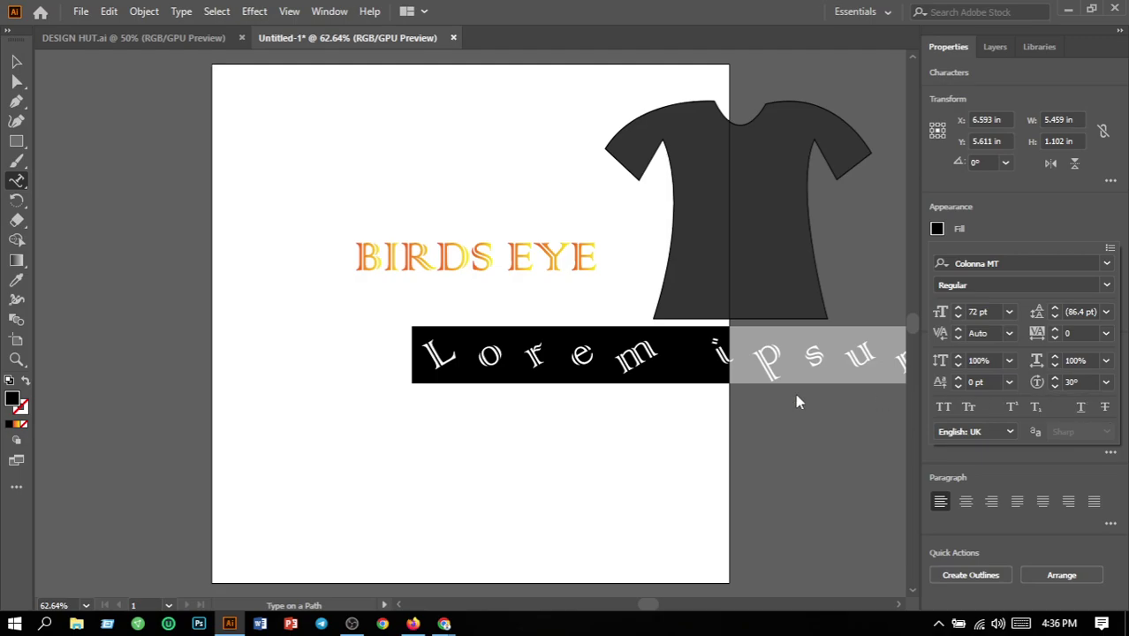
Undo the character rotation and the placeholder text, and return to the Selection tool.
{"action": "left_click", "coordinate": [464, 347]}
{"action": "key", "text": "ctrl+z"}
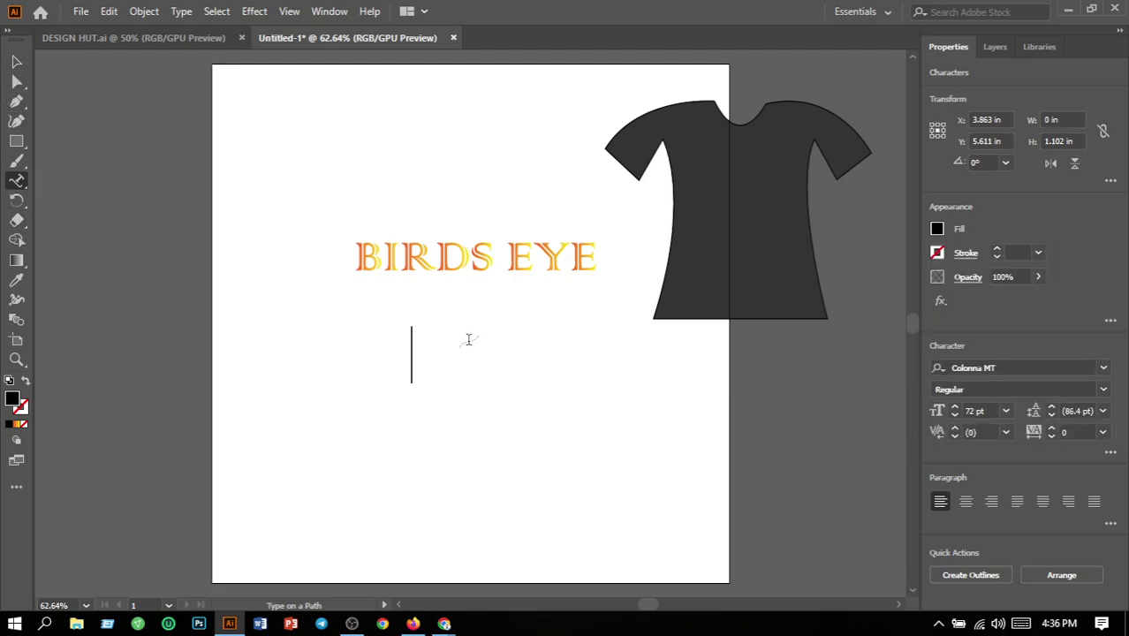
{"action": "left_click", "coordinate": [15, 61]}
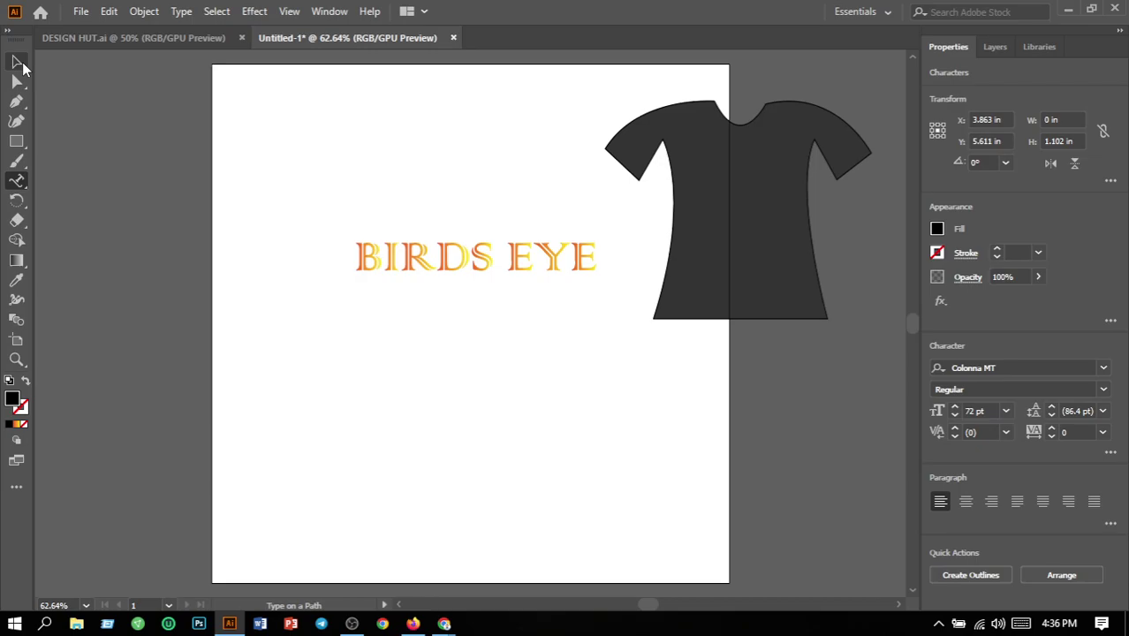
{"action": "left_click", "coordinate": [473, 347]}
Move the T-shirt below the "BIRDS EYE" lettering and scale the letters proportionally to less than half size to fit the shirt's chest.
{"action": "left_click_drag", "start_coordinate": [710, 159], "coordinate": [446, 462]}
{"action": "left_click_drag", "start_coordinate": [336, 222], "coordinate": [648, 296]}
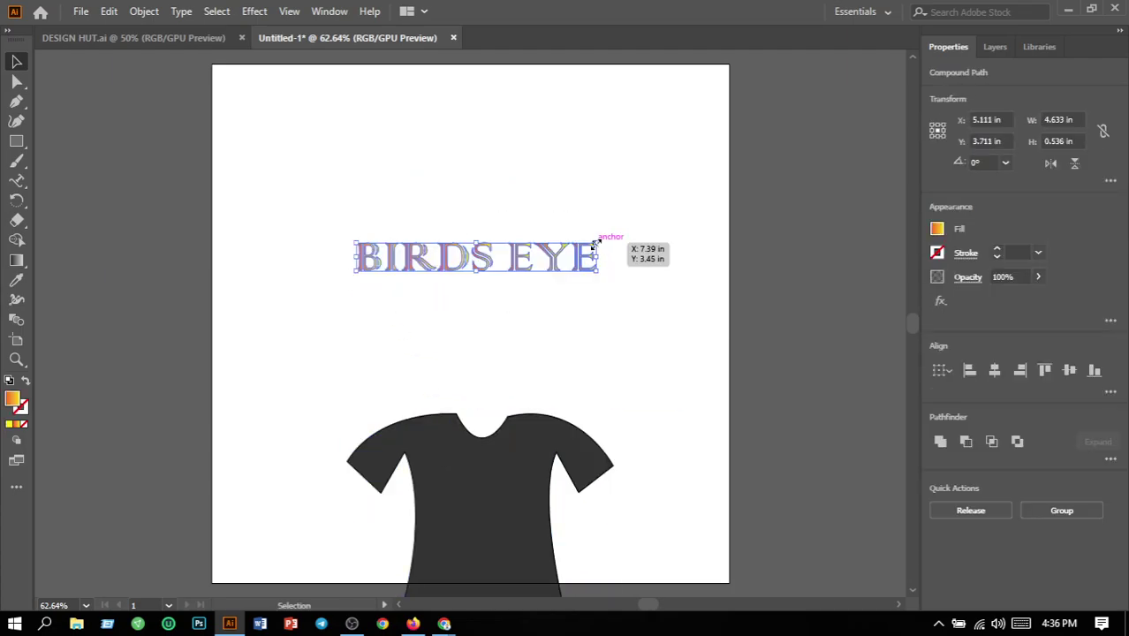
{"action": "left_click_drag", "start_coordinate": [594, 245], "coordinate": [571, 264]}
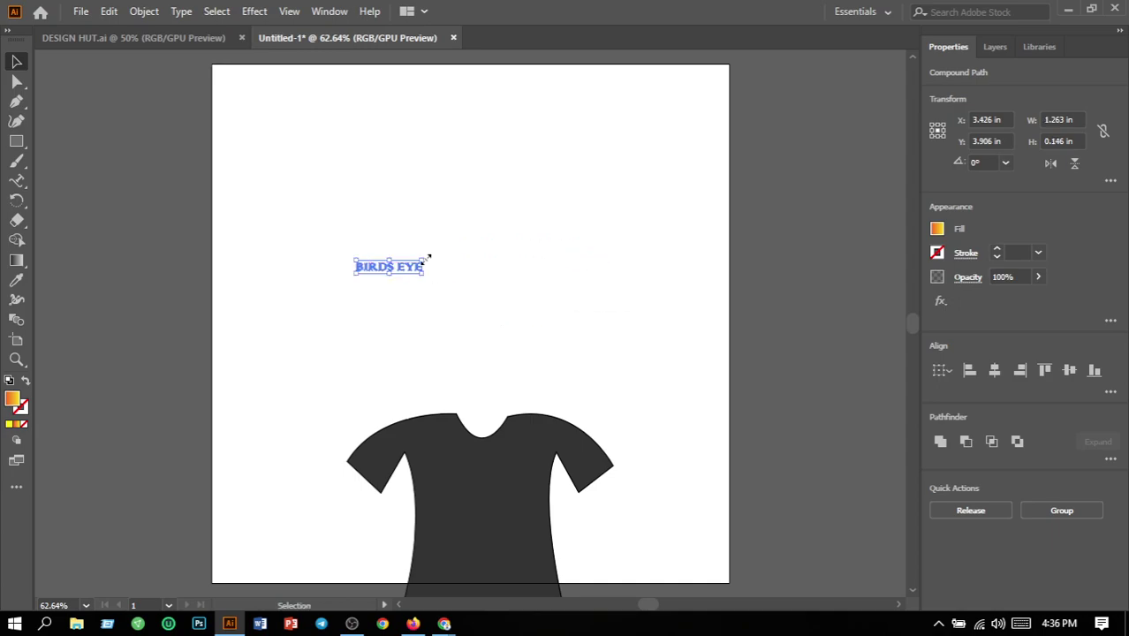
{"action": "left_click_drag", "start_coordinate": [425, 255], "coordinate": [499, 255]}
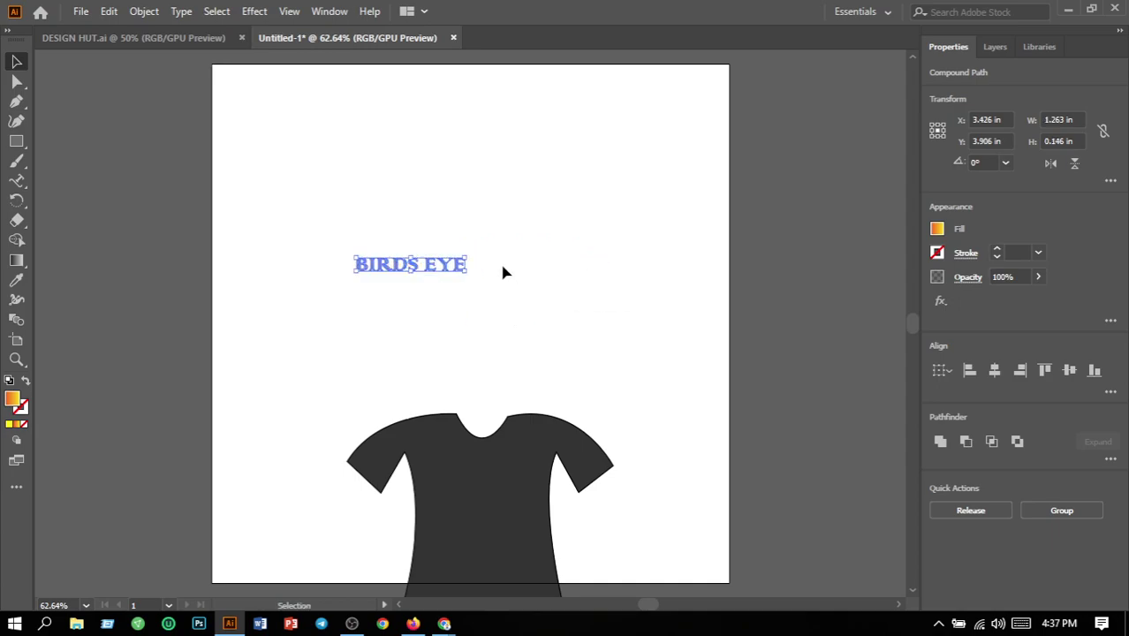
{"action": "left_click", "coordinate": [515, 290]}
Move the T-shirt up behind the "BIRDS EYE" lettering so the text sits centred across the chest.
{"action": "left_click_drag", "start_coordinate": [474, 485], "coordinate": [416, 277]}
{"action": "left_click", "coordinate": [551, 323]}
{"action": "left_click", "coordinate": [657, 373]}
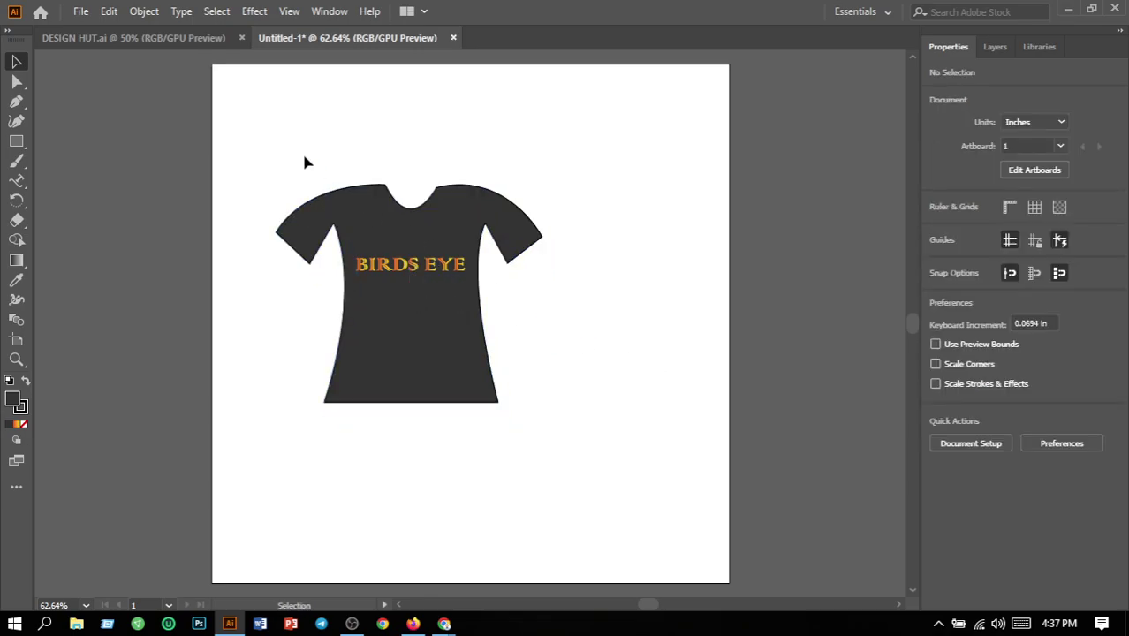
Move the T-shirt and its "BIRDS EYE" lettering together to the horizontal middle of the artboard, slightly above centre.
{"action": "left_click_drag", "start_coordinate": [287, 158], "coordinate": [590, 428]}
{"action": "left_click_drag", "start_coordinate": [416, 328], "coordinate": [464, 306]}
{"action": "left_click", "coordinate": [657, 395]}
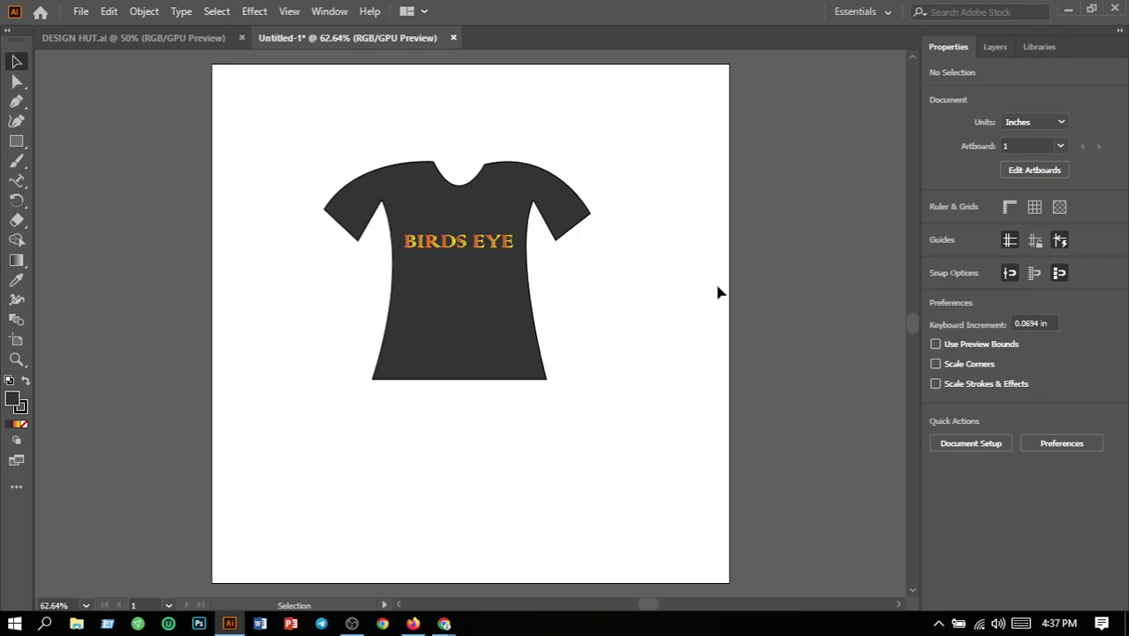
Place a line of placeholder point text below the T-shirt and set its character rotation to 0°.
{"action": "left_click", "coordinate": [16, 181]}
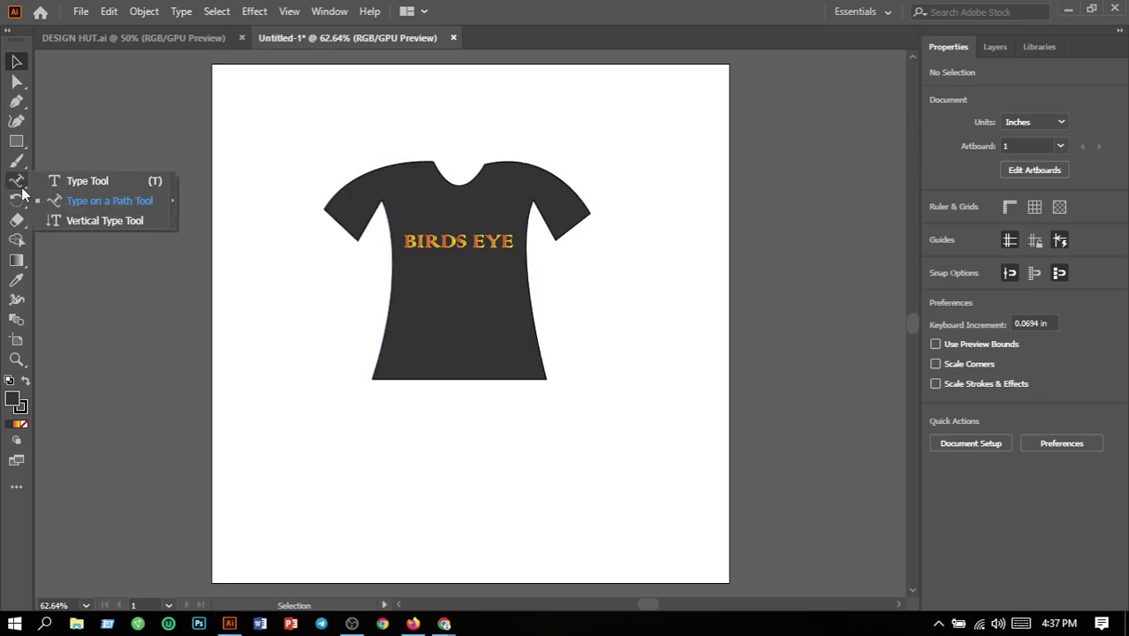
{"action": "left_click", "coordinate": [77, 185]}
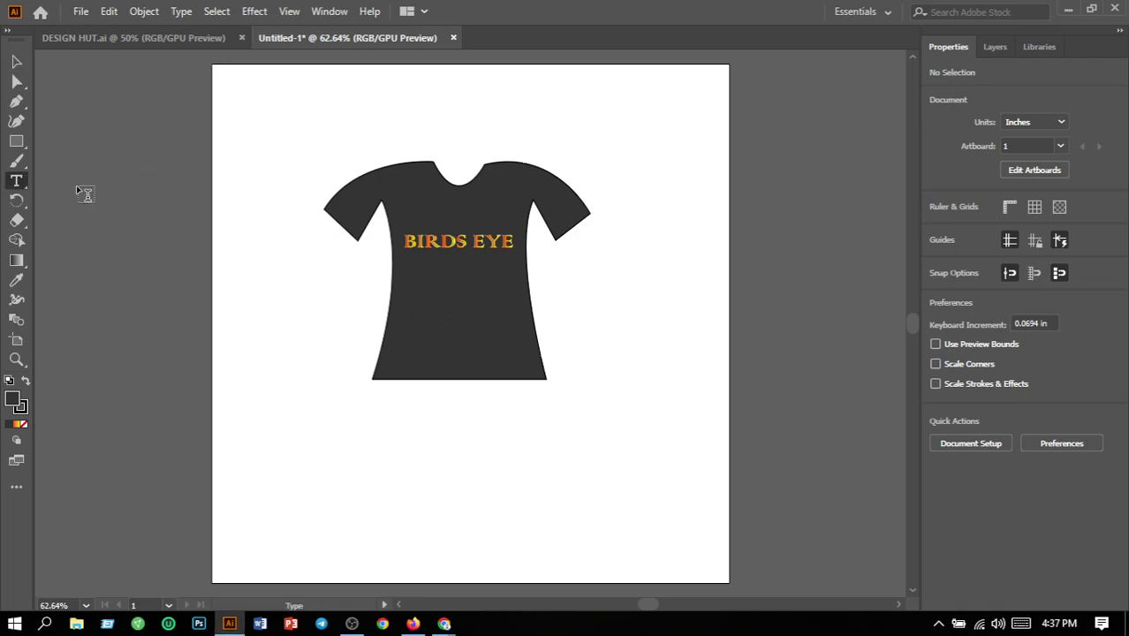
{"action": "left_click", "coordinate": [371, 477]}
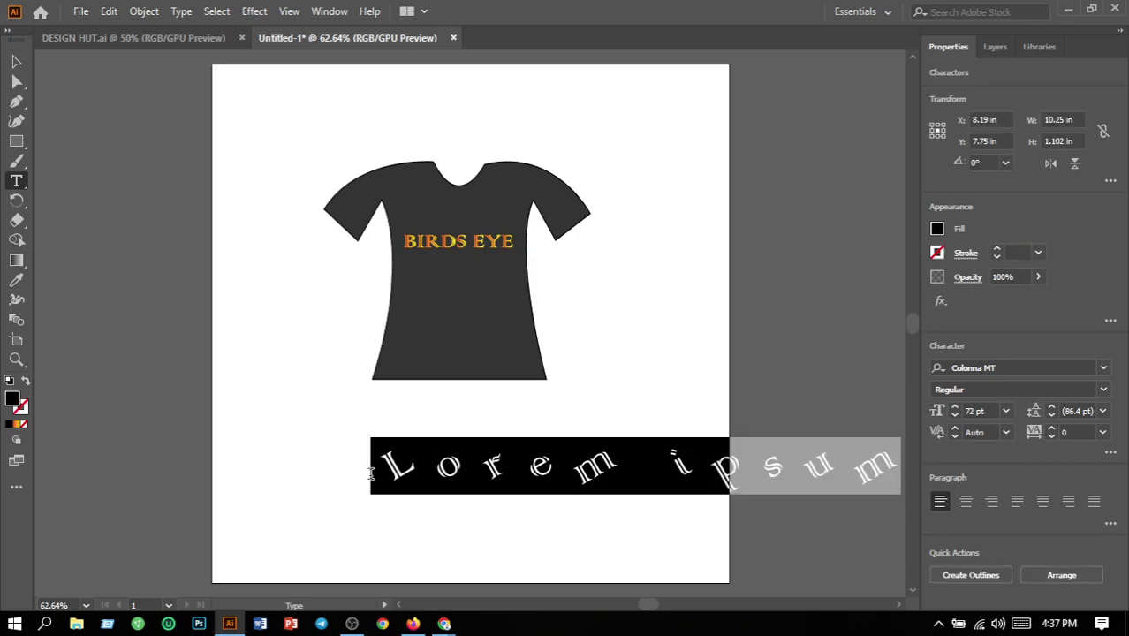
{"action": "left_click", "coordinate": [1111, 453]}
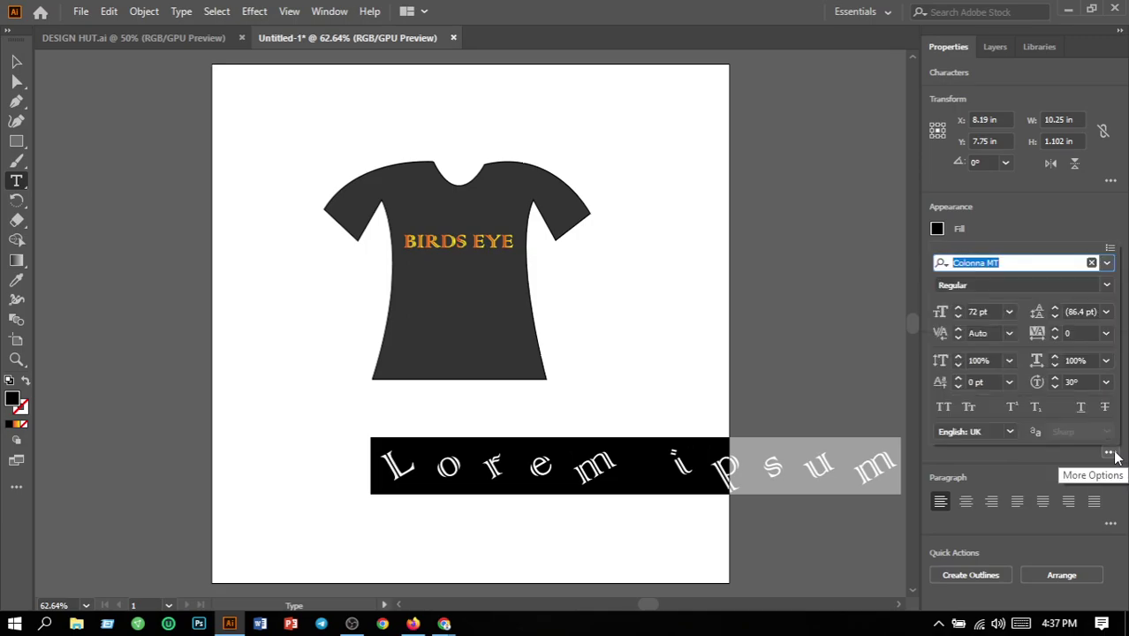
{"action": "left_click", "coordinate": [1107, 386]}
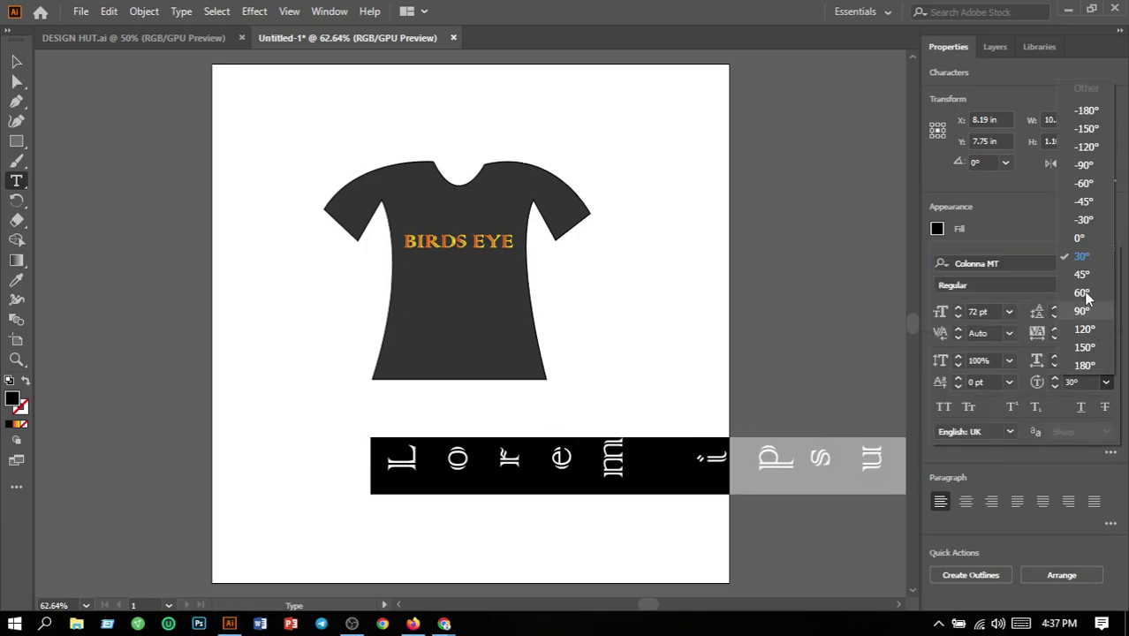
{"action": "left_click", "coordinate": [1080, 238]}
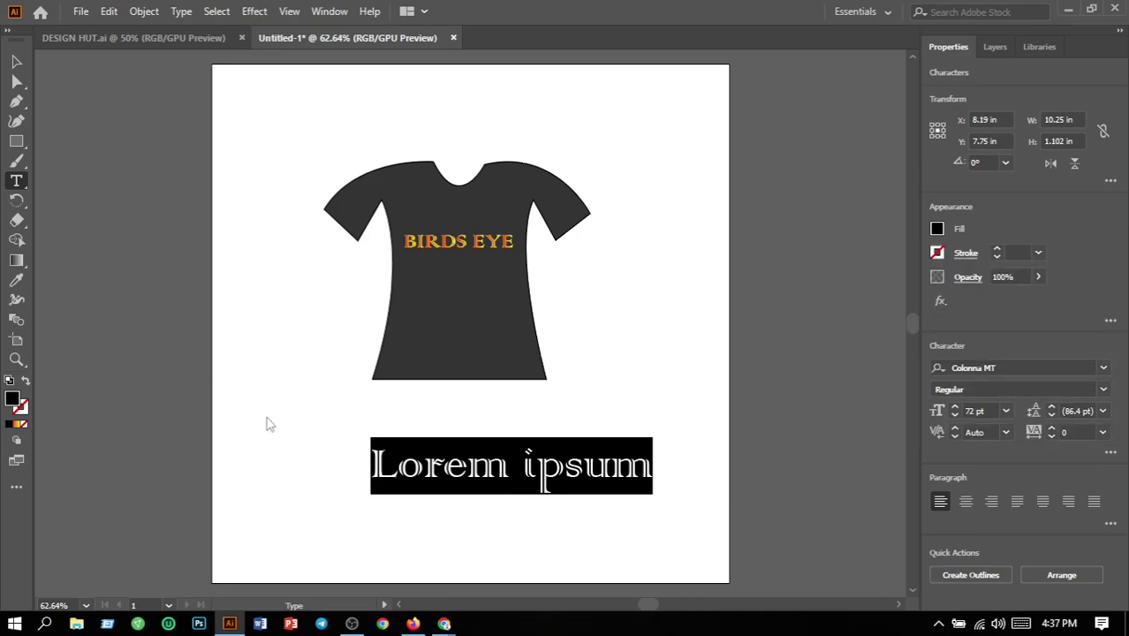
{"action": "left_click", "coordinate": [16, 61]}
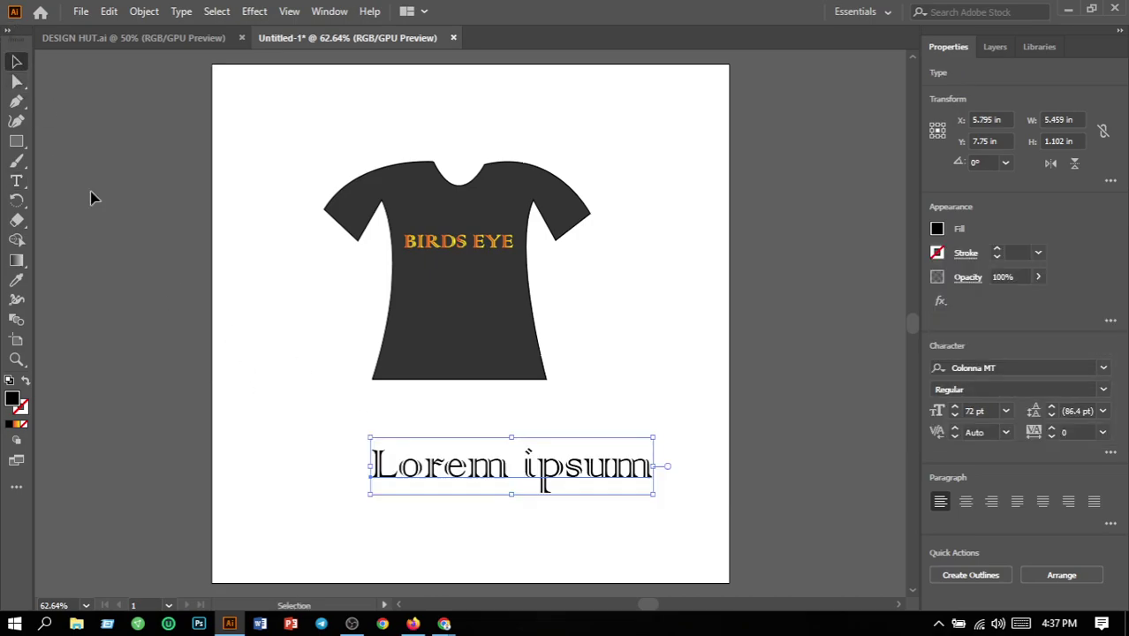
Rotate the placeholder text by about 6° around its start with the Rotate tool, and delete it.
{"action": "left_click", "coordinate": [16, 203]}
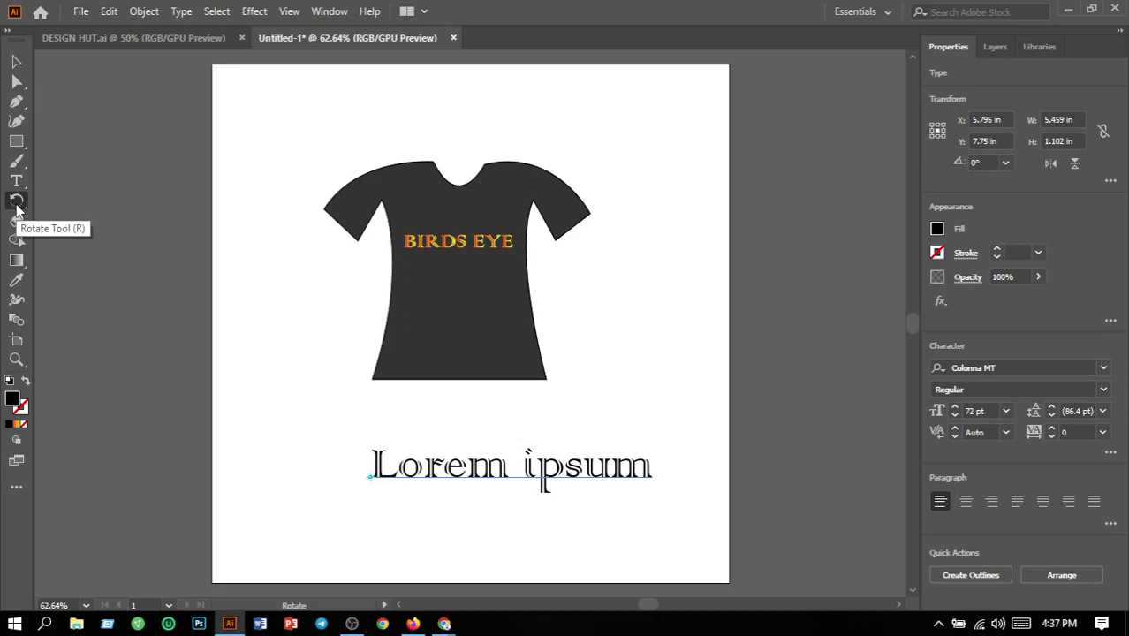
{"action": "left_click_drag", "start_coordinate": [357, 453], "coordinate": [166, 184]}
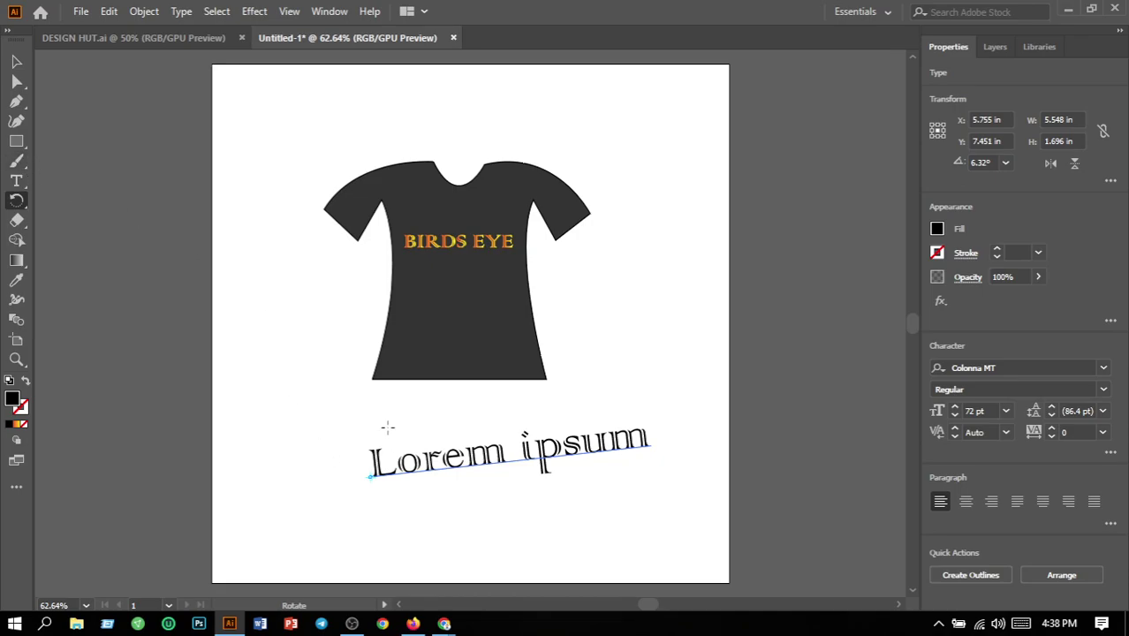
{"action": "left_click", "coordinate": [17, 61]}
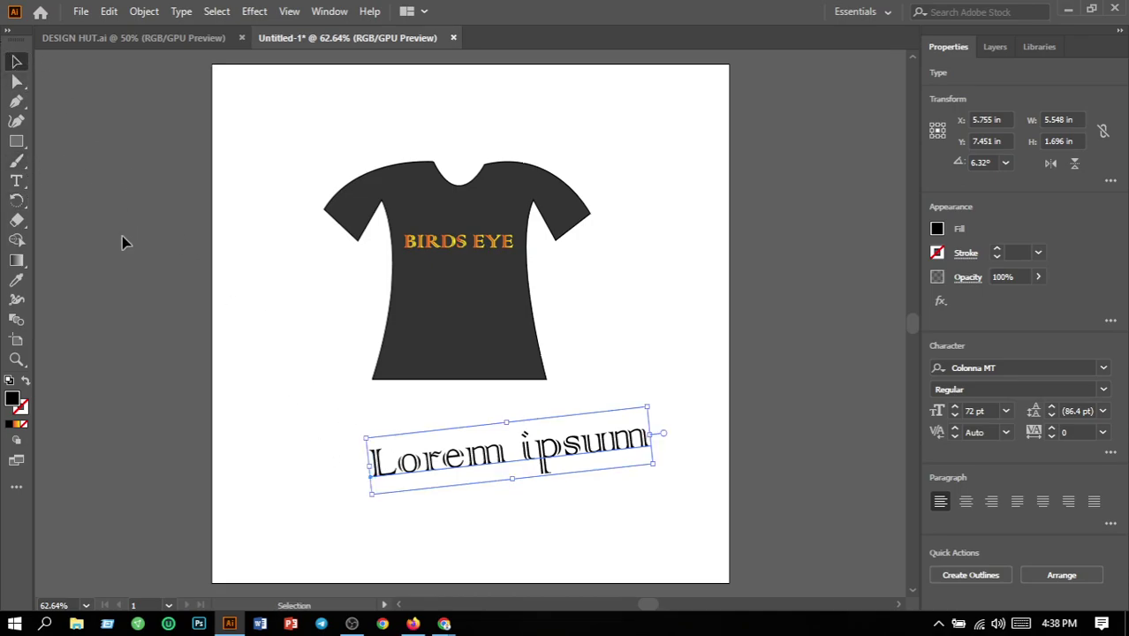
{"action": "key", "text": "Delete"}
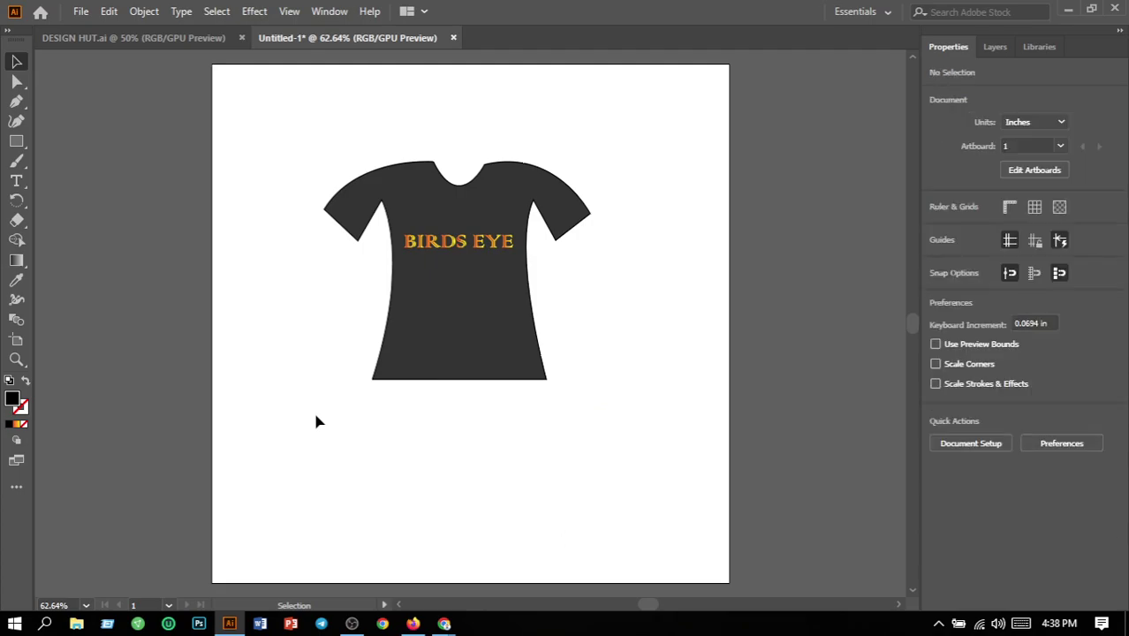
{"action": "left_click_drag", "start_coordinate": [302, 155], "coordinate": [616, 449]}
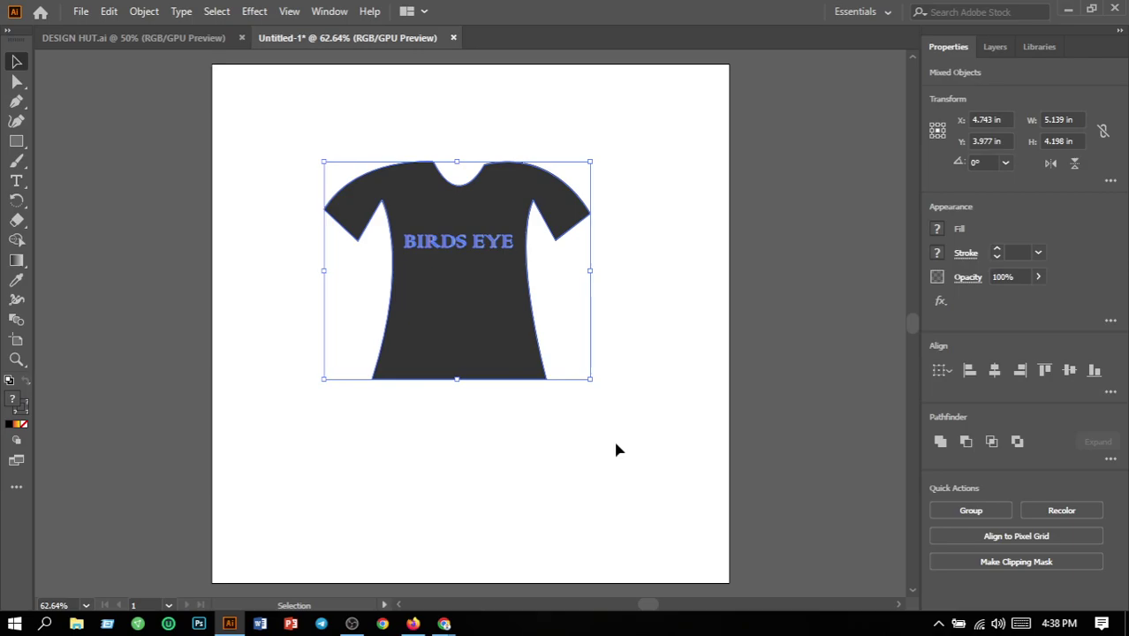
{"action": "left_click", "coordinate": [616, 449]}
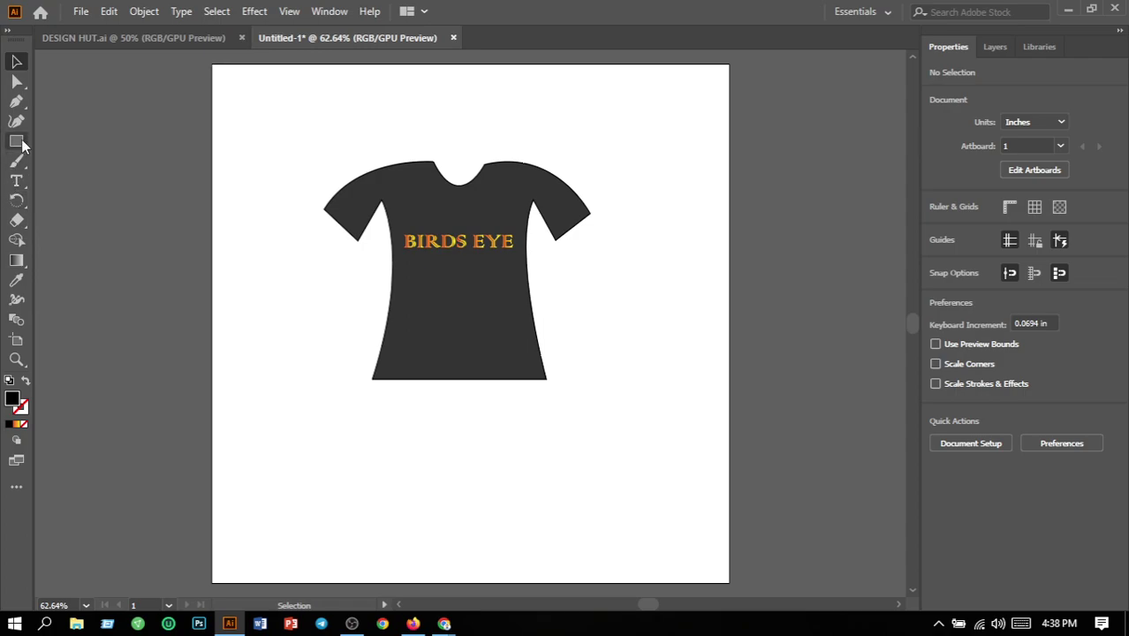
Draw an unfilled, curved eye-like outline about 1.6 x 1 in with the Pen tool below the T-shirt.
{"action": "left_click", "coordinate": [16, 101]}
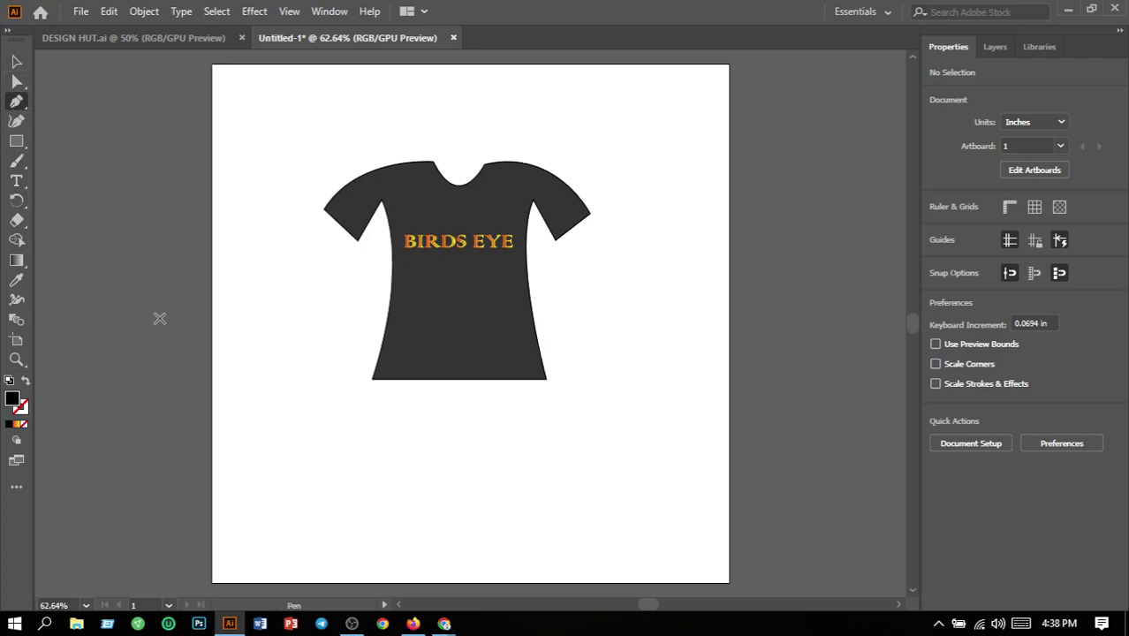
{"action": "left_click", "coordinate": [369, 480]}
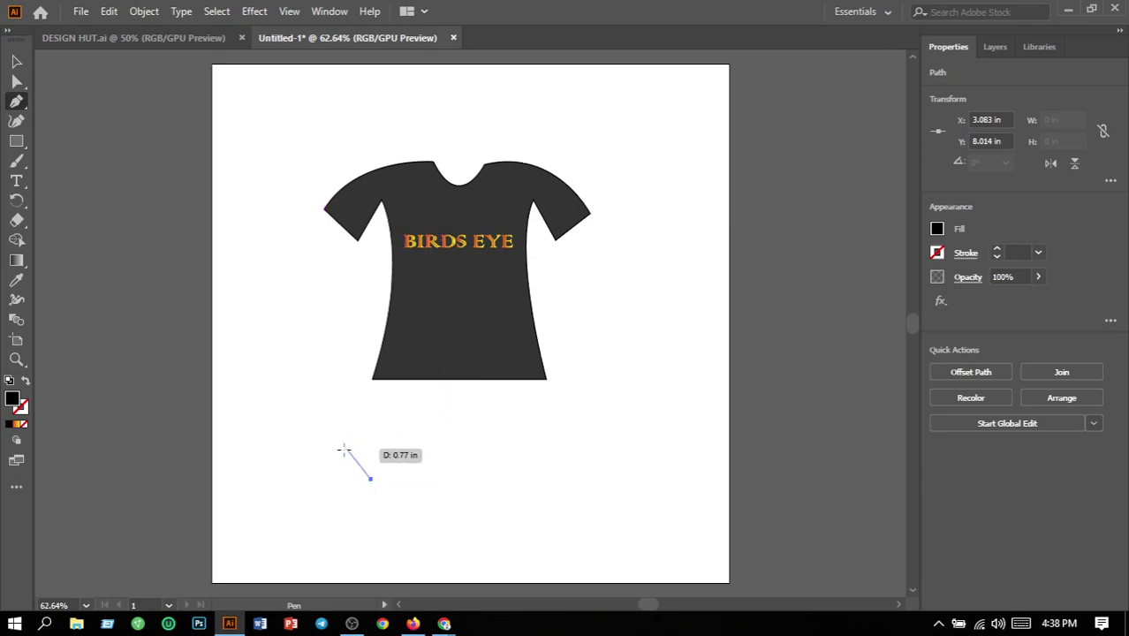
{"action": "left_click_drag", "start_coordinate": [339, 450], "coordinate": [254, 453]}
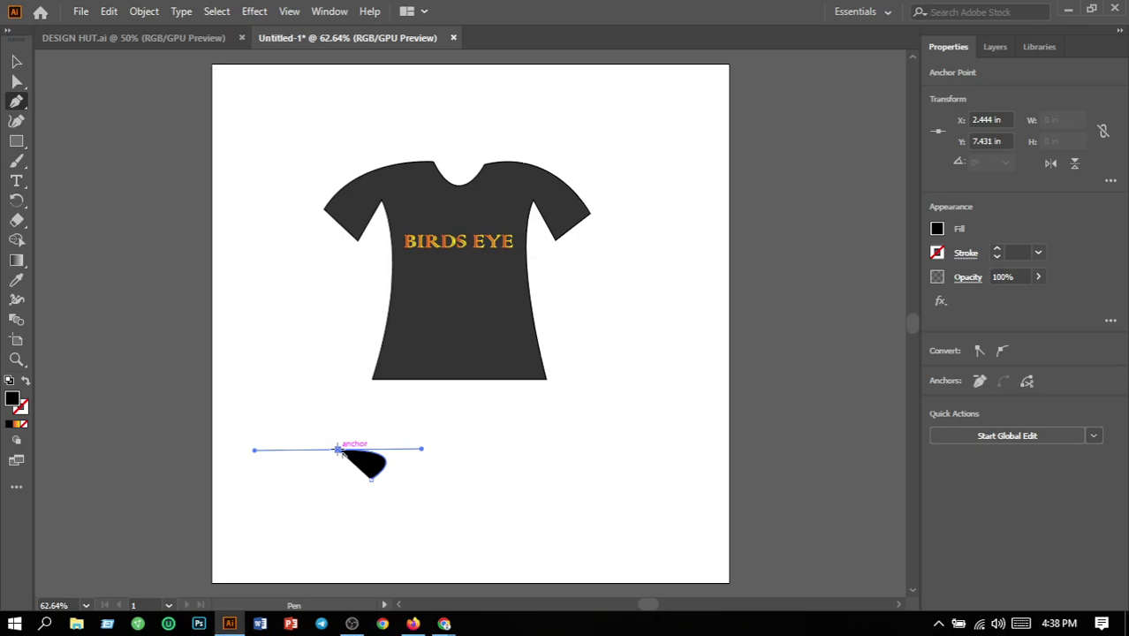
{"action": "left_click_drag", "start_coordinate": [338, 451], "coordinate": [408, 450]}
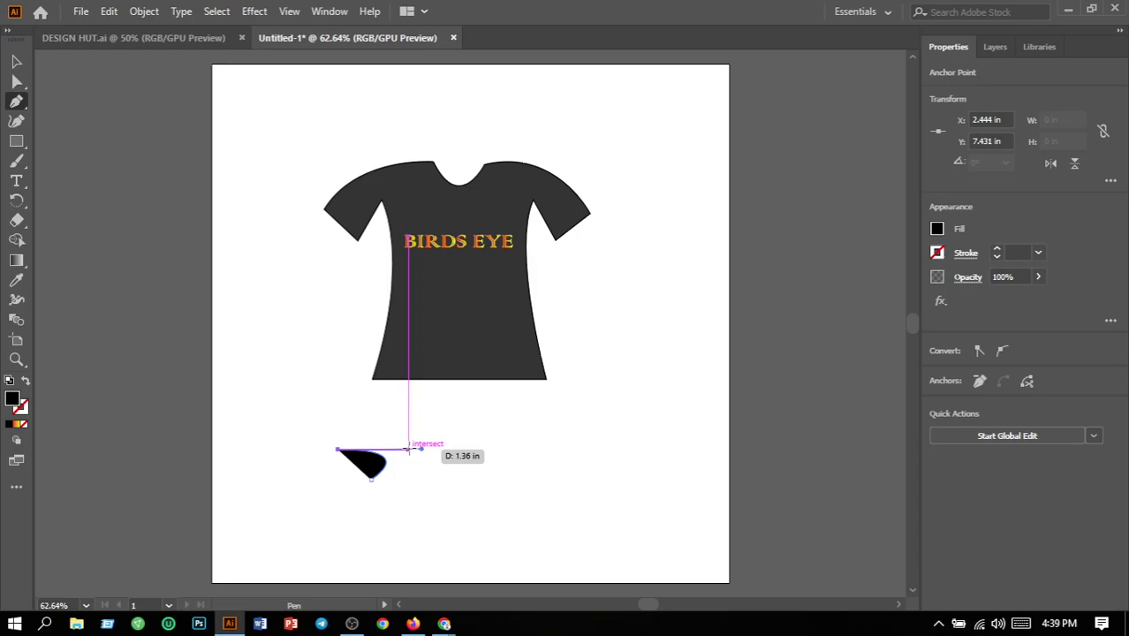
{"action": "left_click_drag", "start_coordinate": [409, 450], "coordinate": [403, 450]}
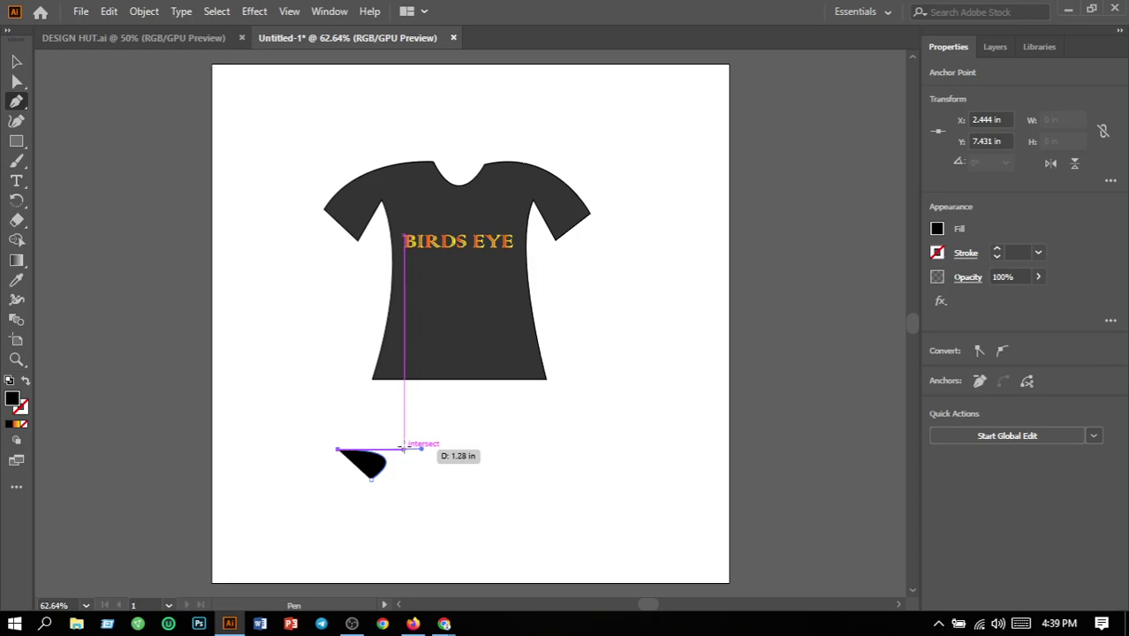
{"action": "left_click_drag", "start_coordinate": [404, 450], "coordinate": [18, 411]}
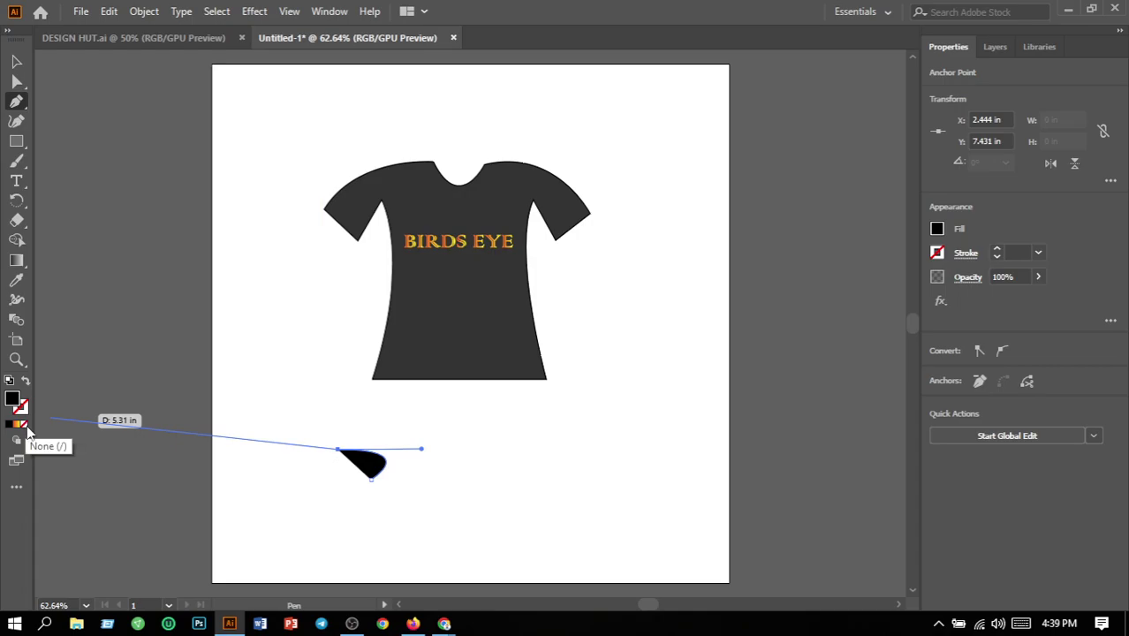
{"action": "left_click", "coordinate": [26, 430]}
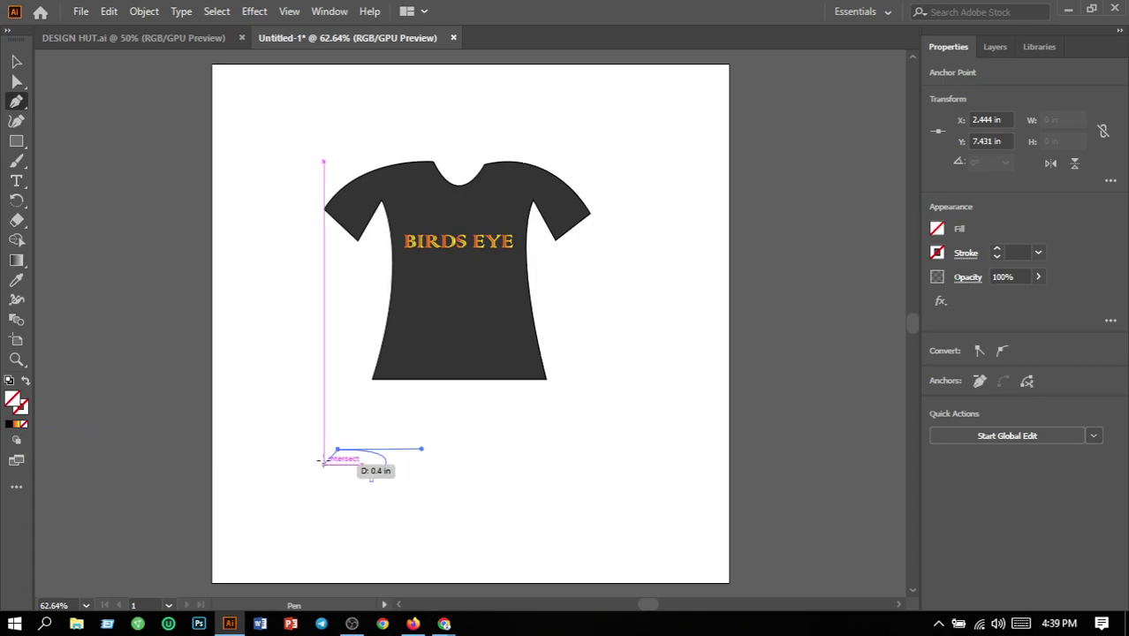
{"action": "mouse_move", "coordinate": [336, 454]}
{"action": "left_mouse_down"}
{"action": "mouse_move", "coordinate": [395, 477]}
{"action": "mouse_move", "coordinate": [391, 462]}
{"action": "mouse_move", "coordinate": [423, 406]}
{"action": "mouse_move", "coordinate": [406, 452]}
{"action": "mouse_move", "coordinate": [434, 447]}
{"action": "mouse_move", "coordinate": [324, 449]}
{"action": "left_mouse_up"}
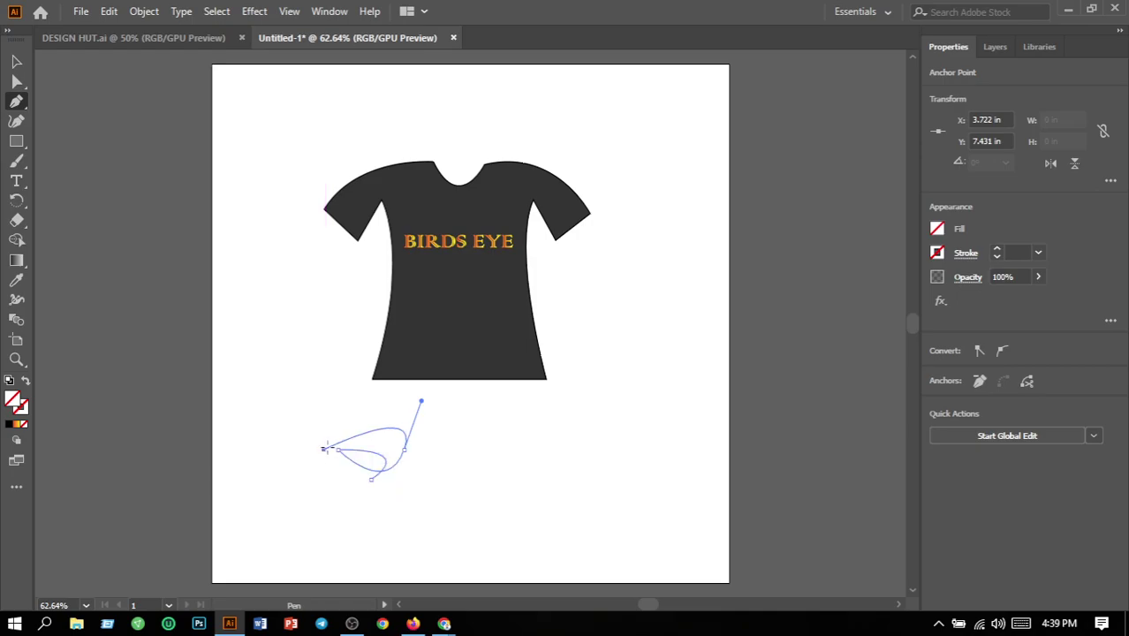
Give the curved eye-like outline a 1 pt stroke in red.
{"action": "left_click", "coordinate": [1036, 255]}
{"action": "left_click", "coordinate": [1060, 324]}
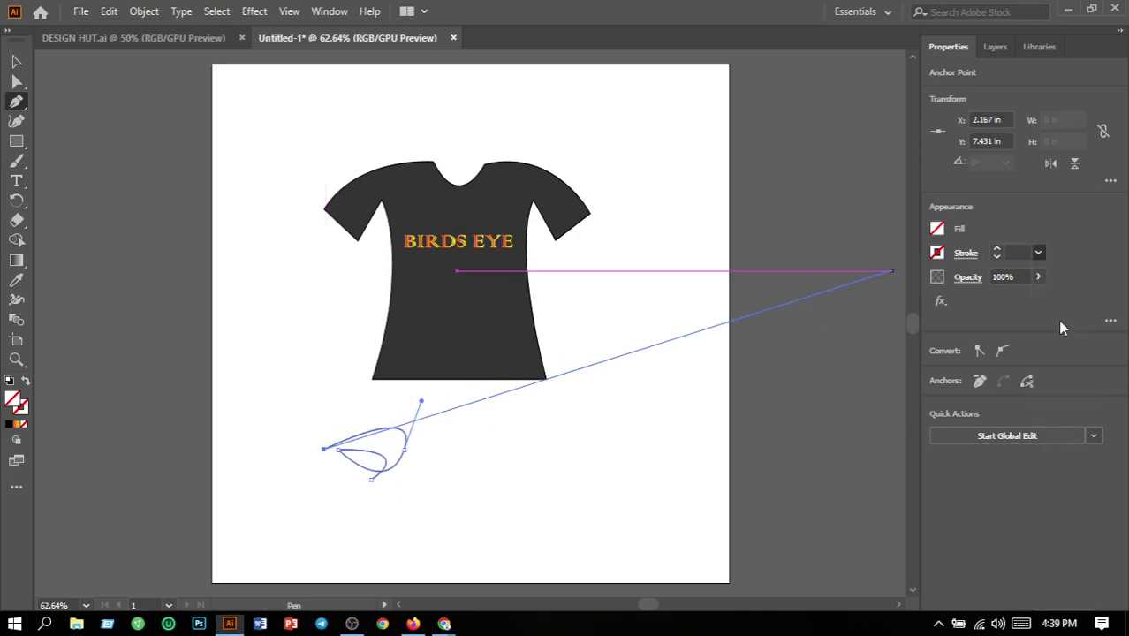
{"action": "left_click", "coordinate": [18, 61]}
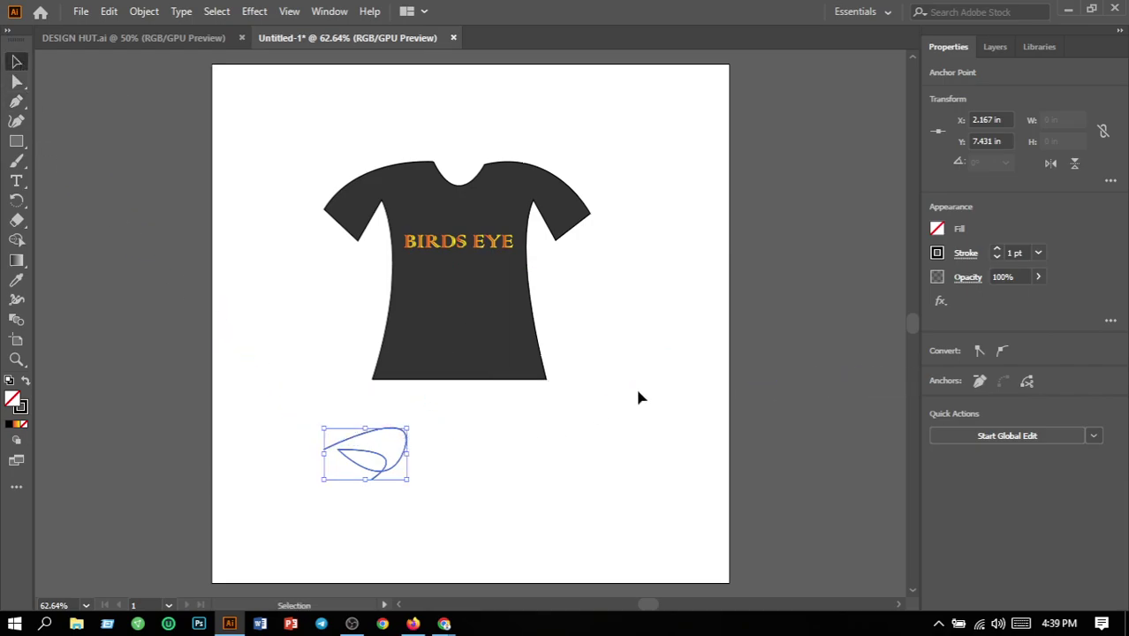
{"action": "left_click", "coordinate": [938, 255]}
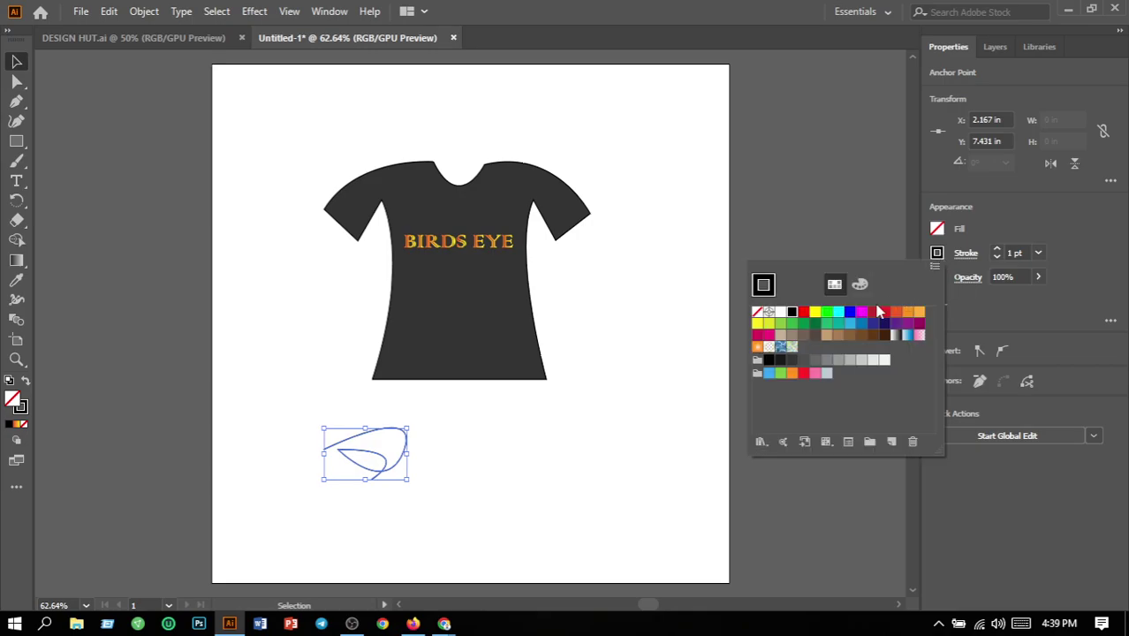
{"action": "left_click", "coordinate": [802, 314]}
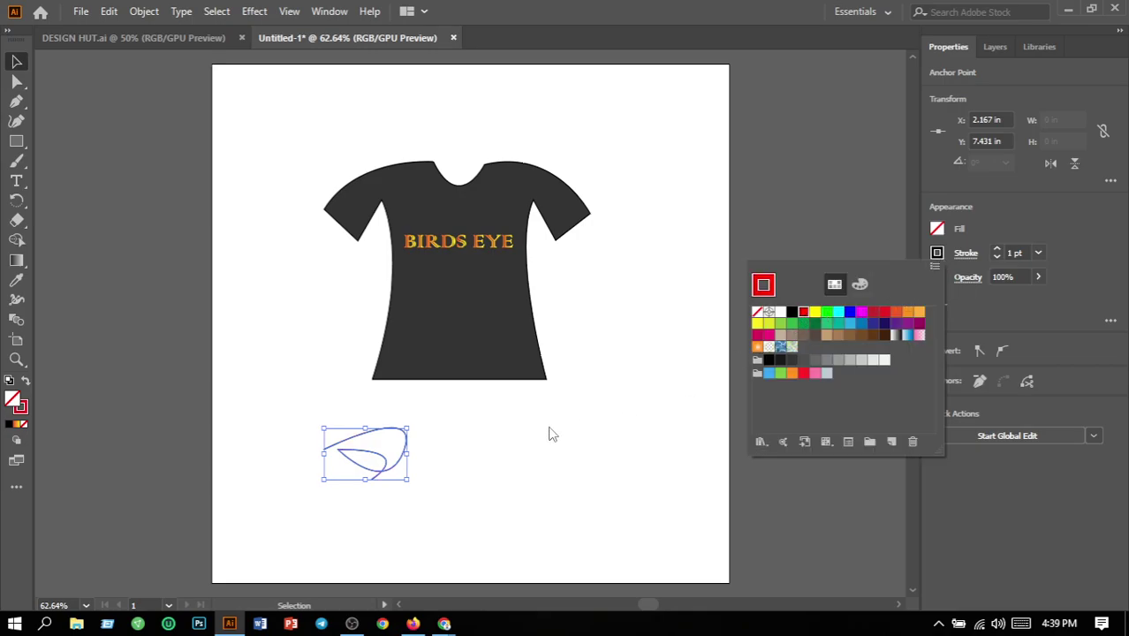
{"action": "left_click", "coordinate": [415, 511]}
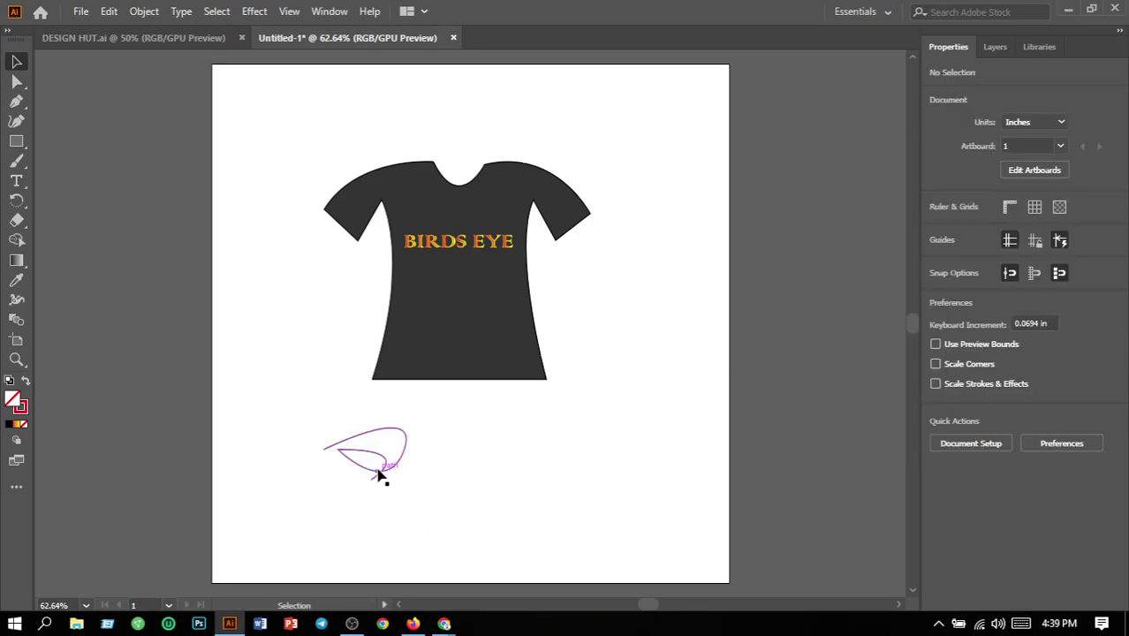
Scale the red outline down proportionally to about 1 in wide and set its stroke weight to 2 pt.
{"action": "left_click", "coordinate": [391, 468]}
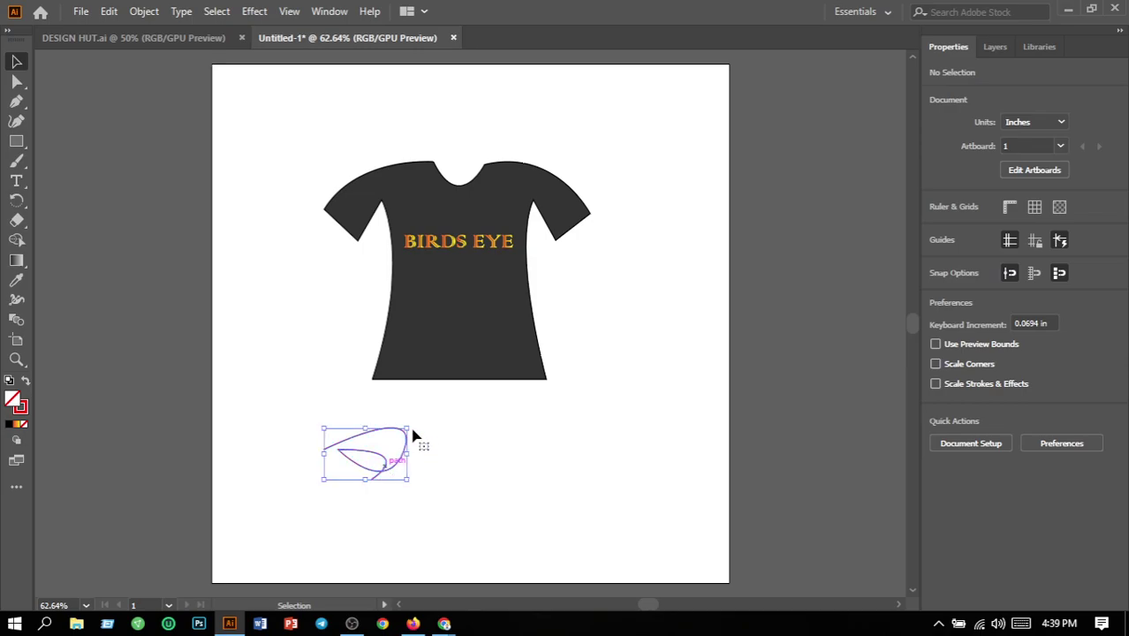
{"action": "left_click_drag", "start_coordinate": [407, 428], "coordinate": [377, 447]}
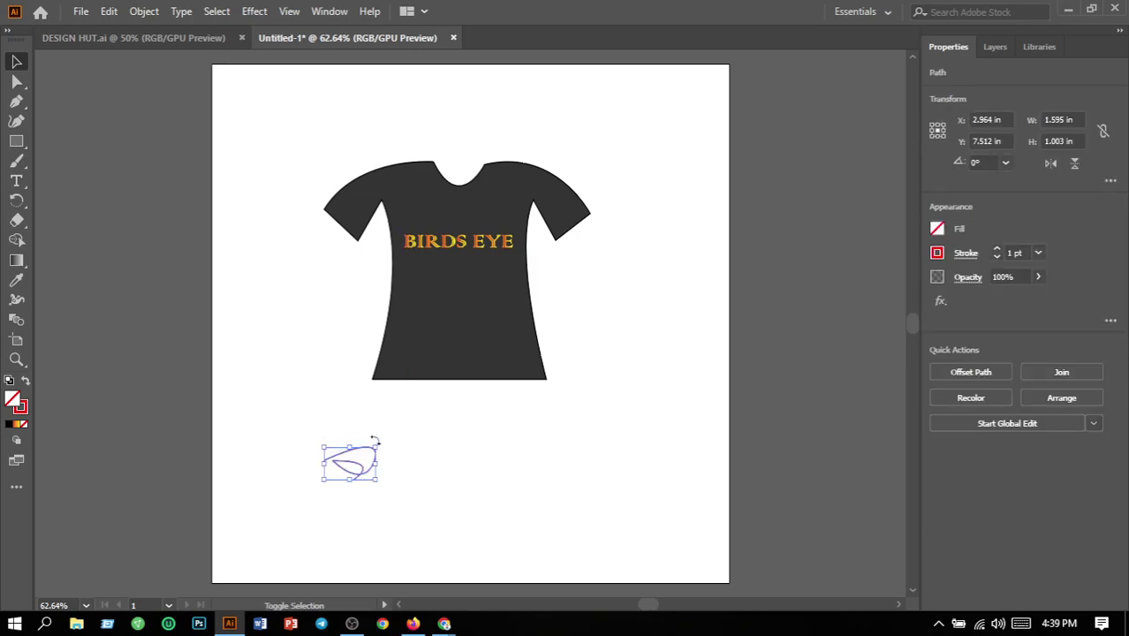
{"action": "left_click", "coordinate": [1038, 252]}
{"action": "left_click", "coordinate": [1057, 292]}
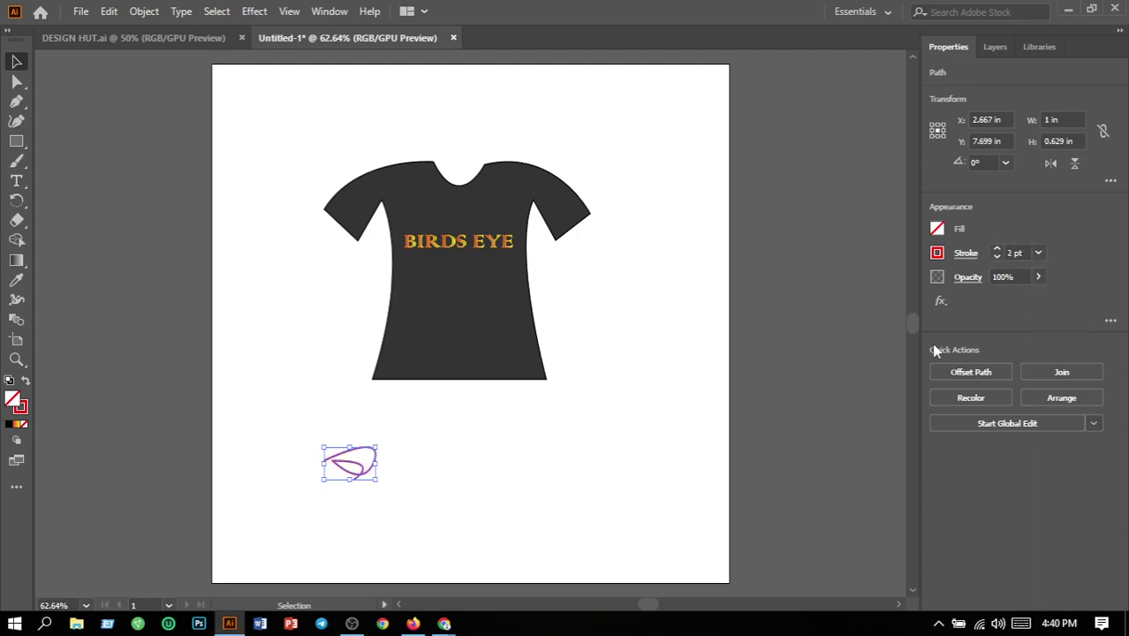
{"action": "left_click", "coordinate": [406, 484]}
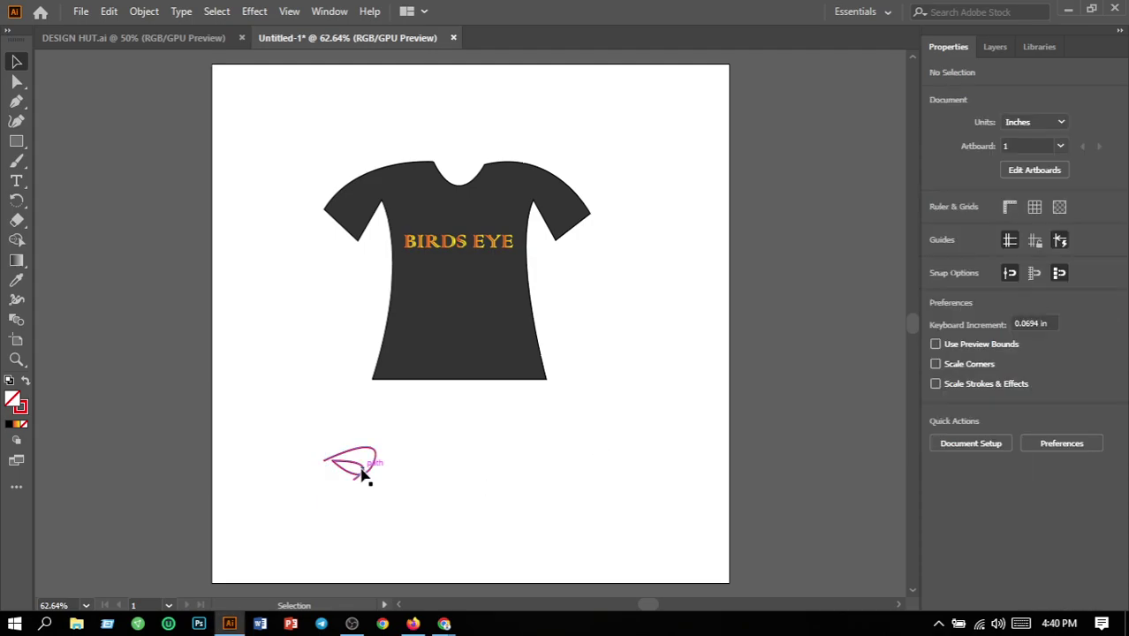
Move the red outline onto the T-shirt, centred just below the "BIRDS EYE" lettering.
{"action": "left_click_drag", "start_coordinate": [364, 475], "coordinate": [468, 277]}
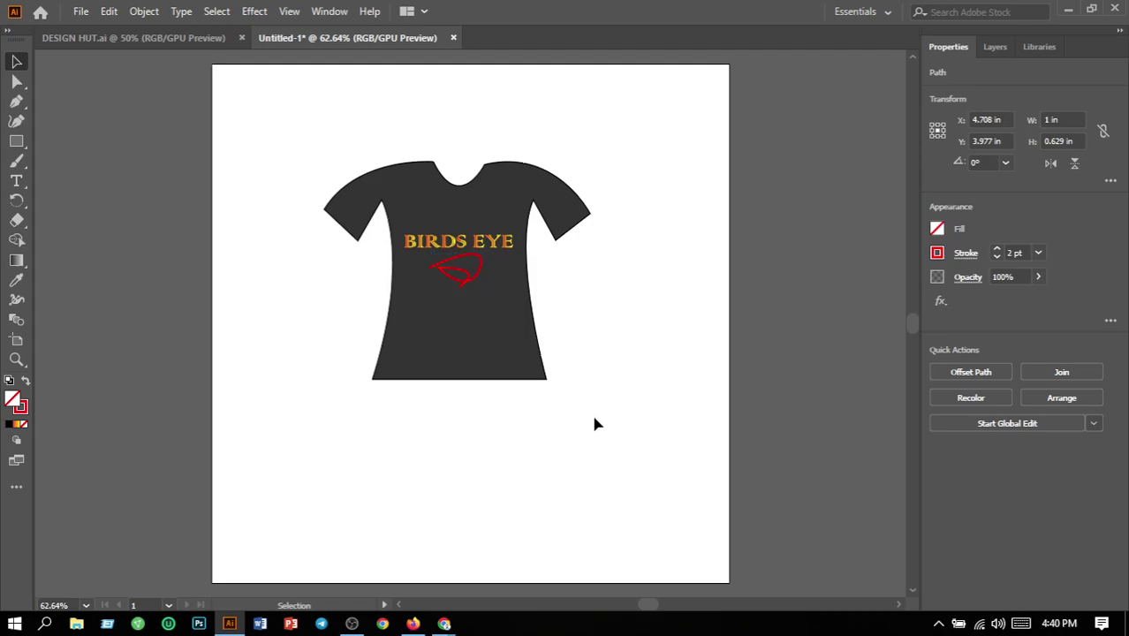
{"action": "left_click", "coordinate": [590, 438]}
Enlarge the T-shirt, lettering and red outline together proportionally to about 7.3 in wide.
{"action": "left_click_drag", "start_coordinate": [303, 132], "coordinate": [625, 442]}
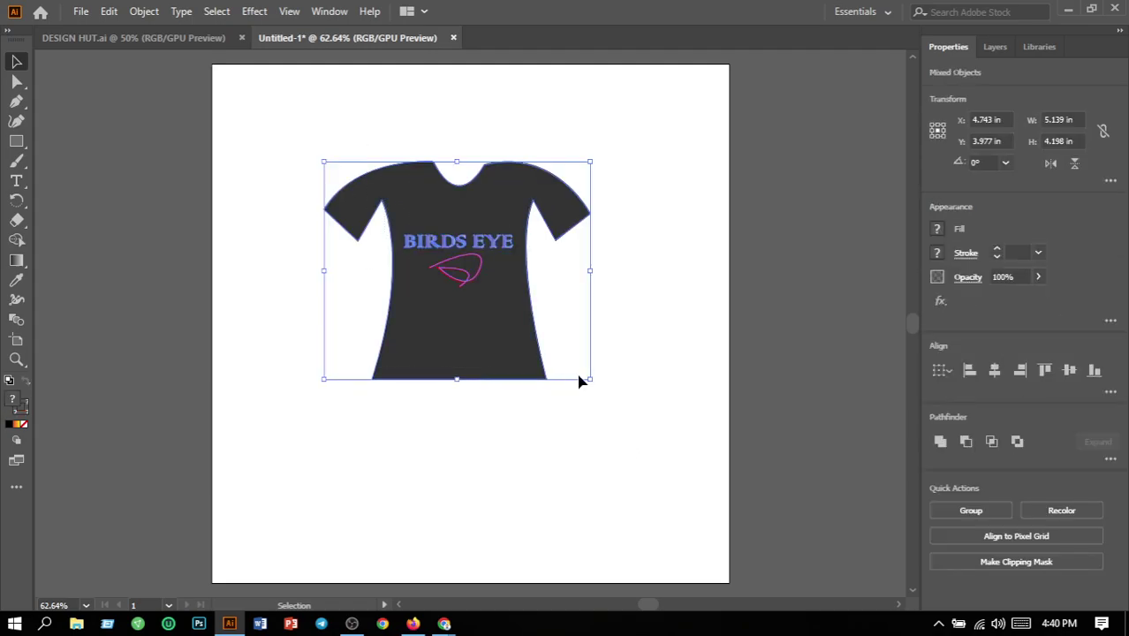
{"action": "left_click_drag", "start_coordinate": [590, 379], "coordinate": [694, 590]}
{"action": "left_click", "coordinate": [769, 472]}
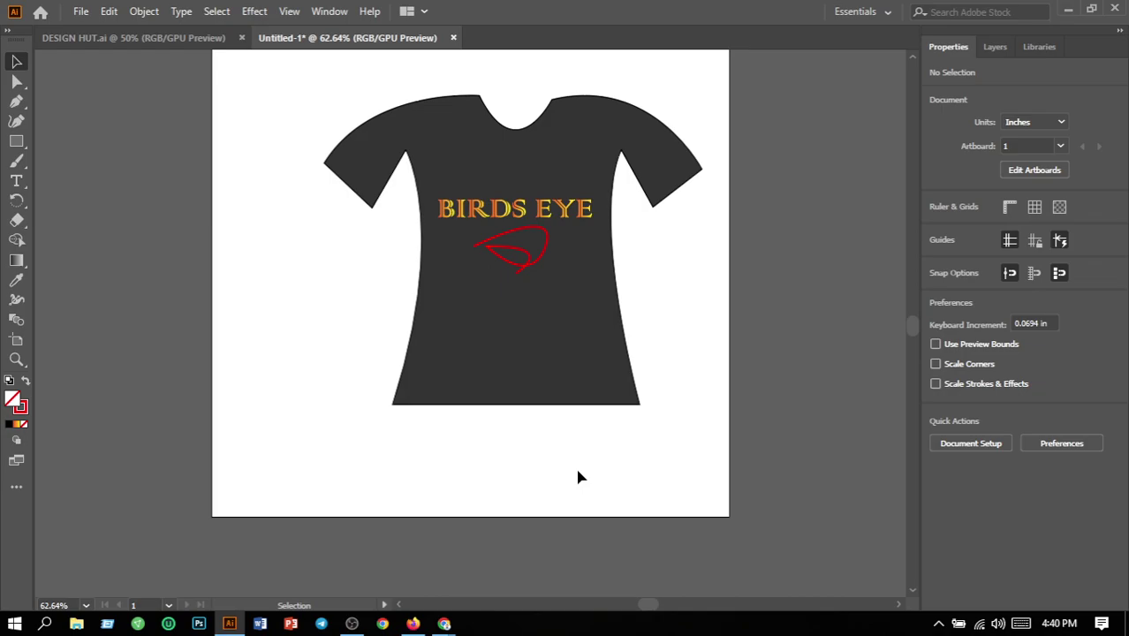
Move the enlarged T-shirt with its lettering and red outline to the middle of the artboard.
{"action": "left_click_drag", "start_coordinate": [652, 464], "coordinate": [713, 540]}
{"action": "left_click_drag", "start_coordinate": [550, 424], "coordinate": [517, 425]}
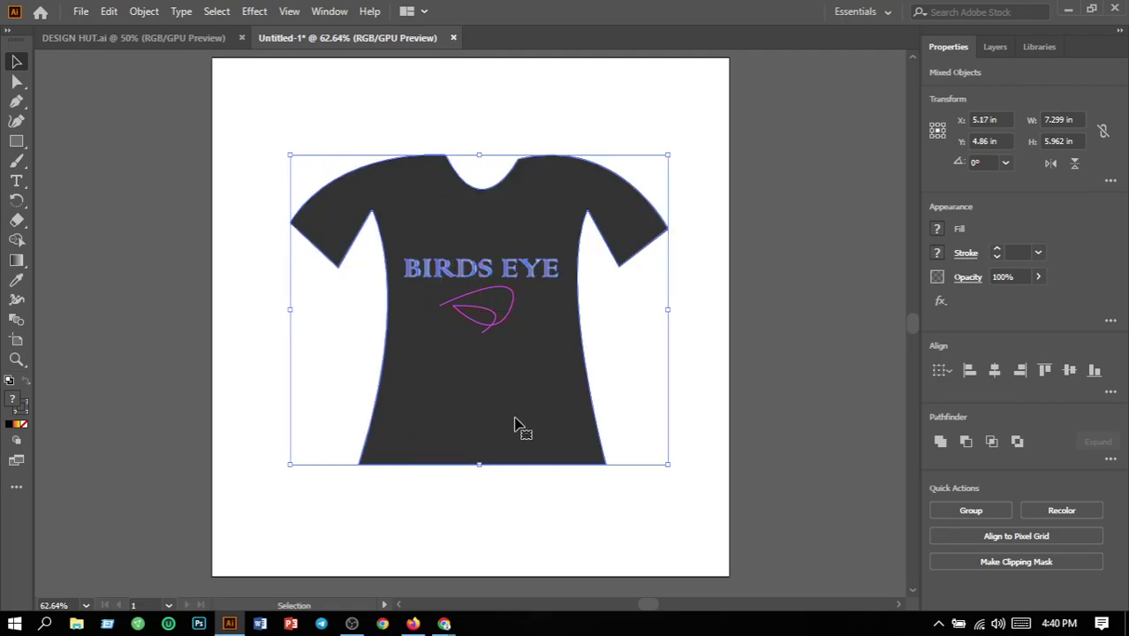
{"action": "key", "text": "Left"}
{"action": "key", "text": "Left"}
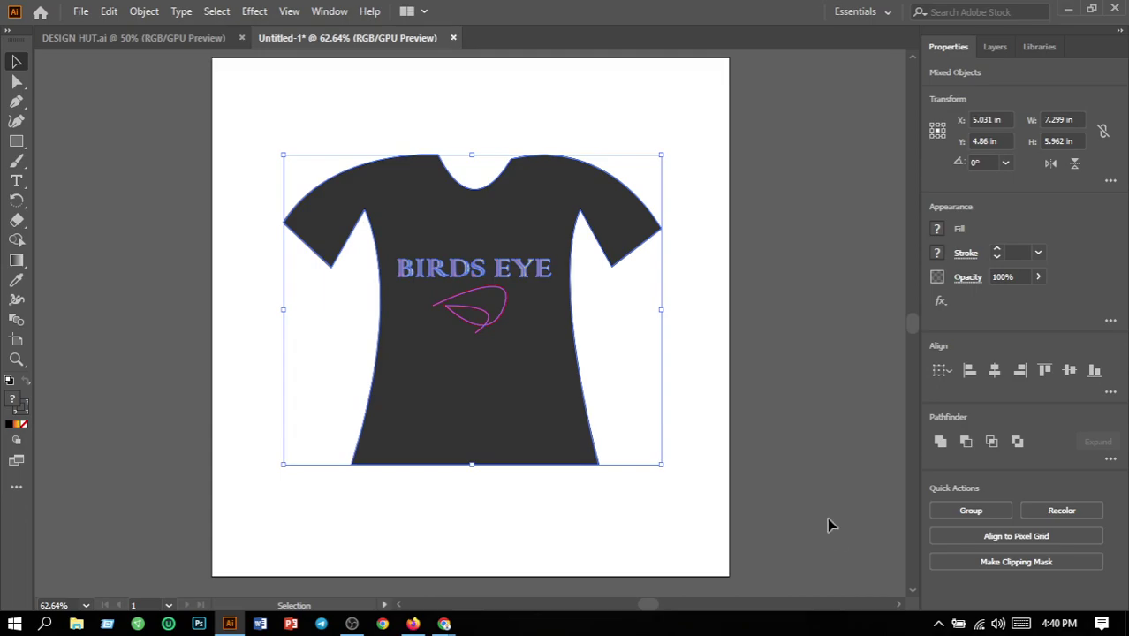
{"action": "scroll", "coordinate": [742, 535], "scroll_direction": "up", "scroll_amount": 3}
{"action": "scroll", "coordinate": [744, 532], "scroll_direction": "down", "scroll_amount": 2}
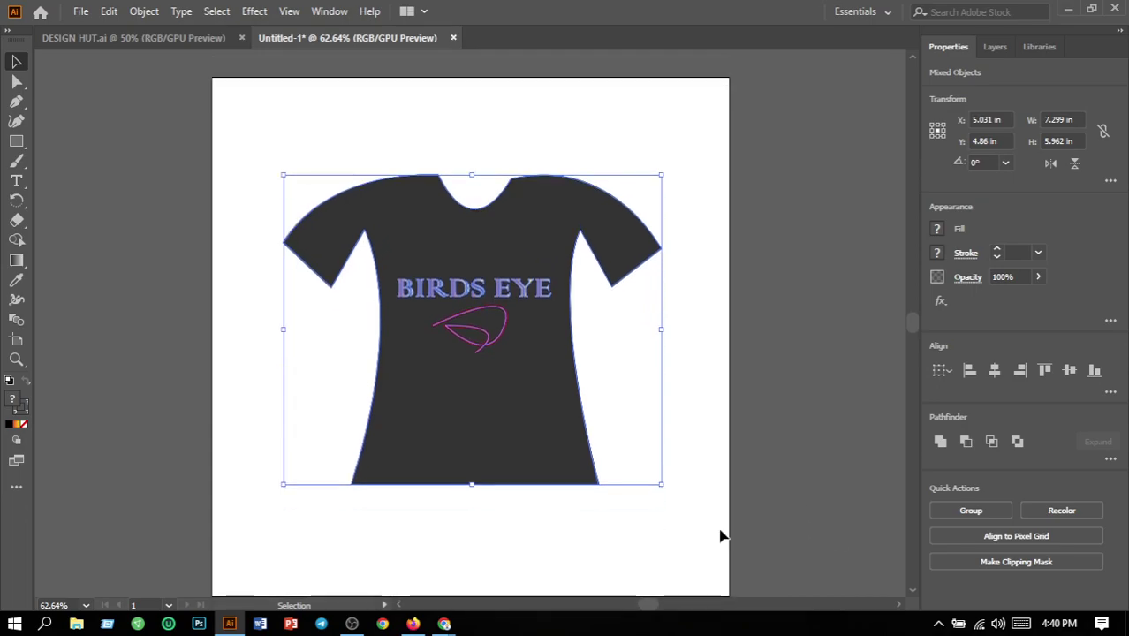
{"action": "scroll", "coordinate": [714, 536], "scroll_direction": "down", "scroll_amount": 1}
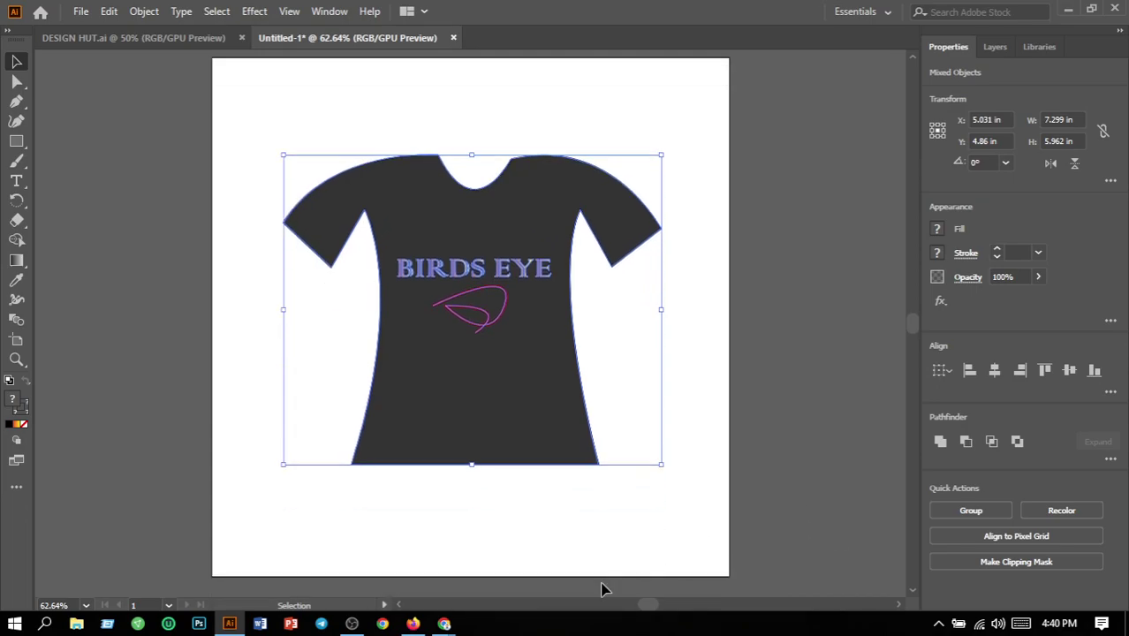
{"action": "mouse_move", "coordinate": [441, 625]}
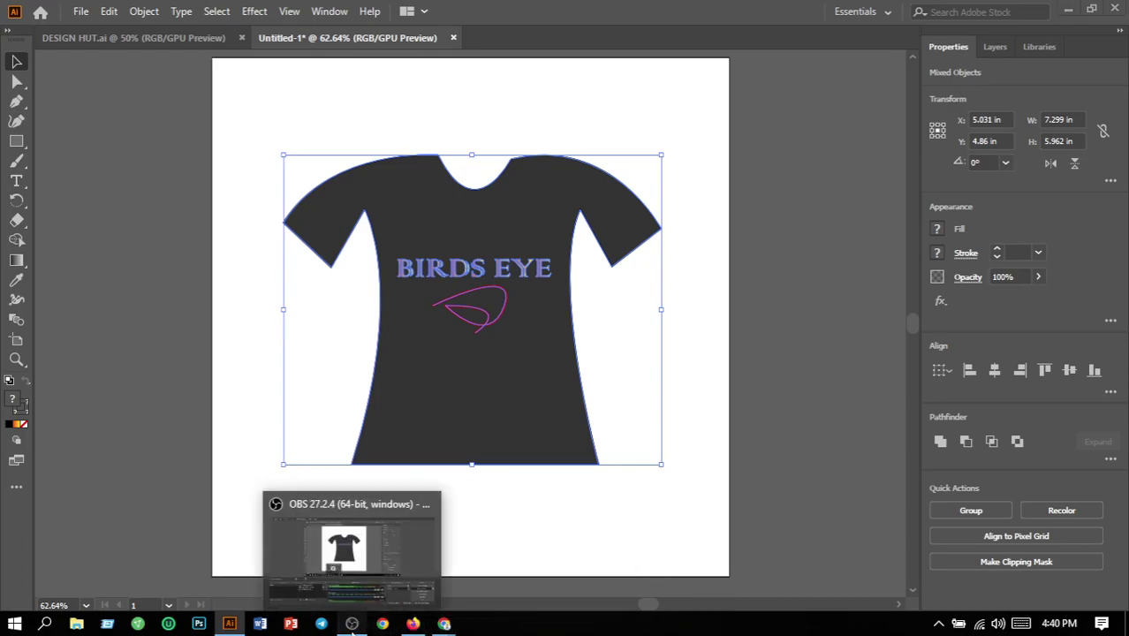